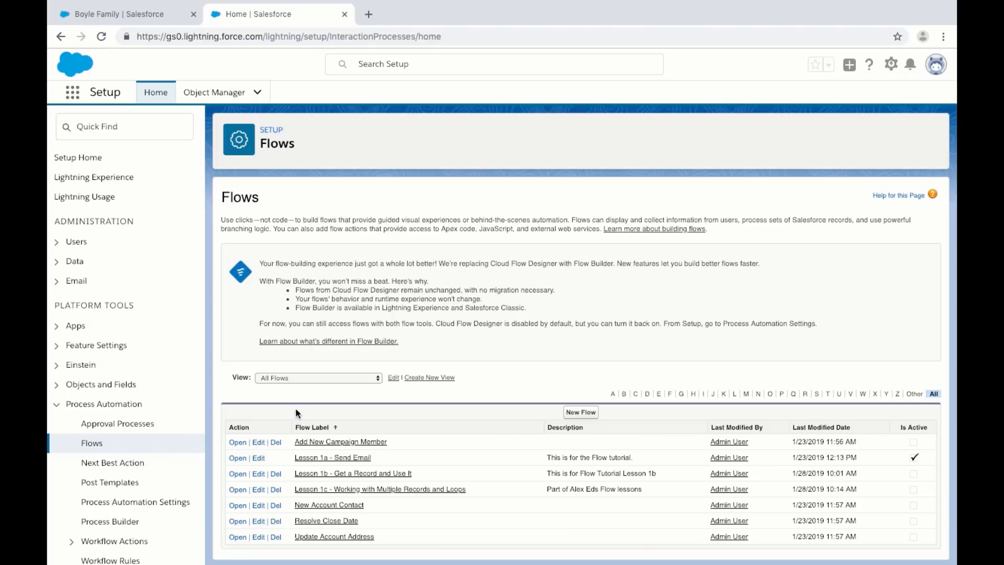
- Save the Lesson 1c flow as a new Screen Flow labelled "Lesson 1d - Launching Flows from Buttons and using Decisions"
click(238, 490)
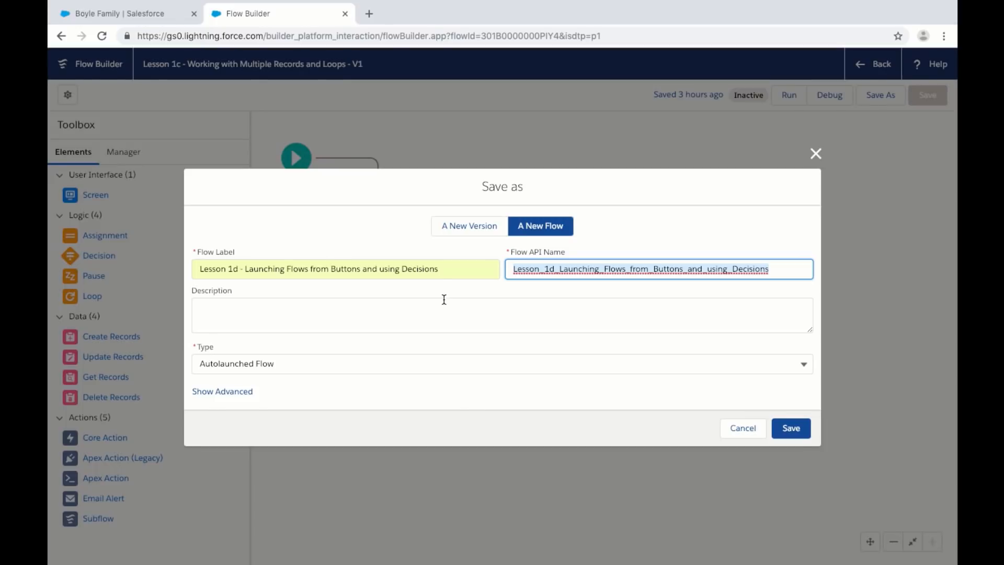
click(473, 363)
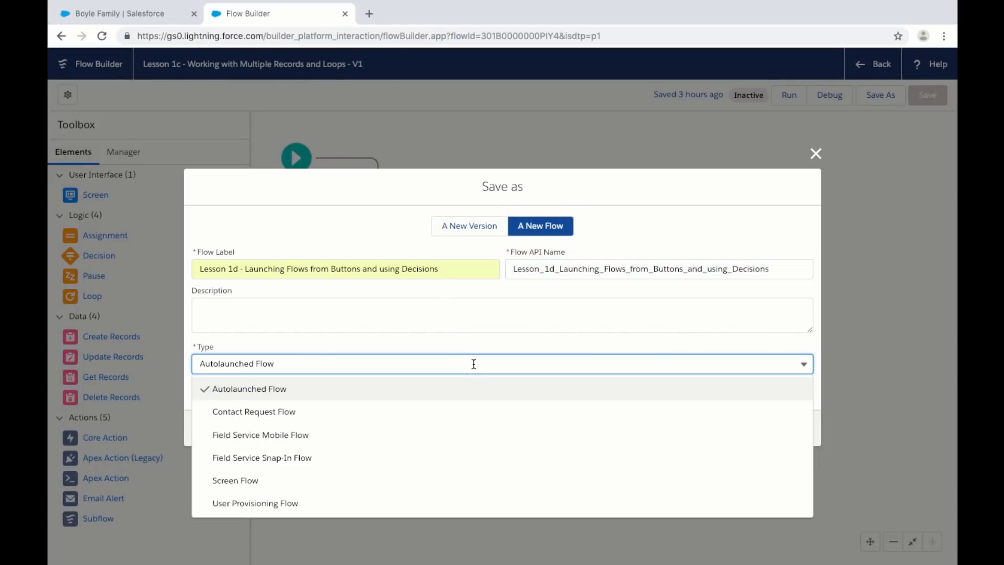
click(455, 479)
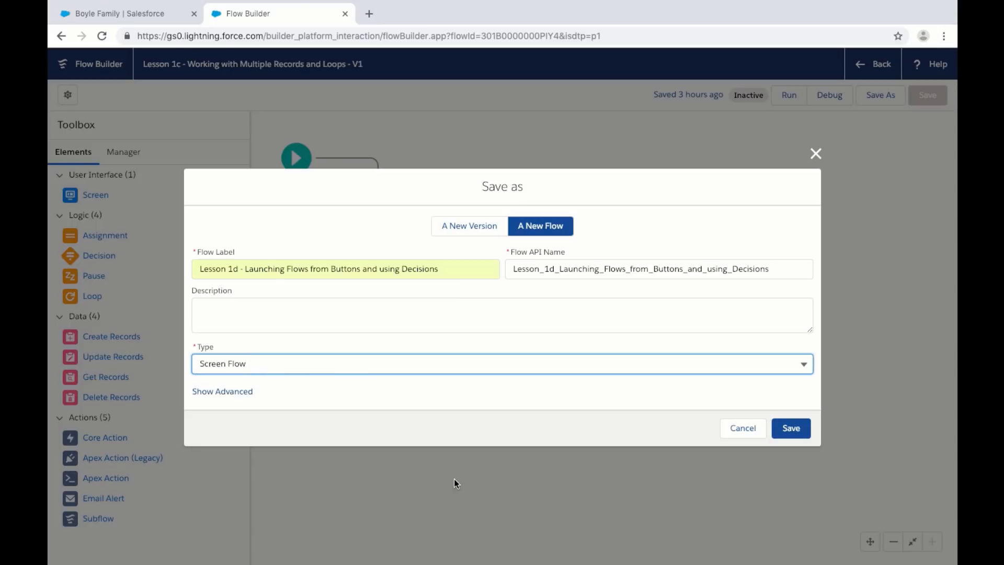
click(791, 425)
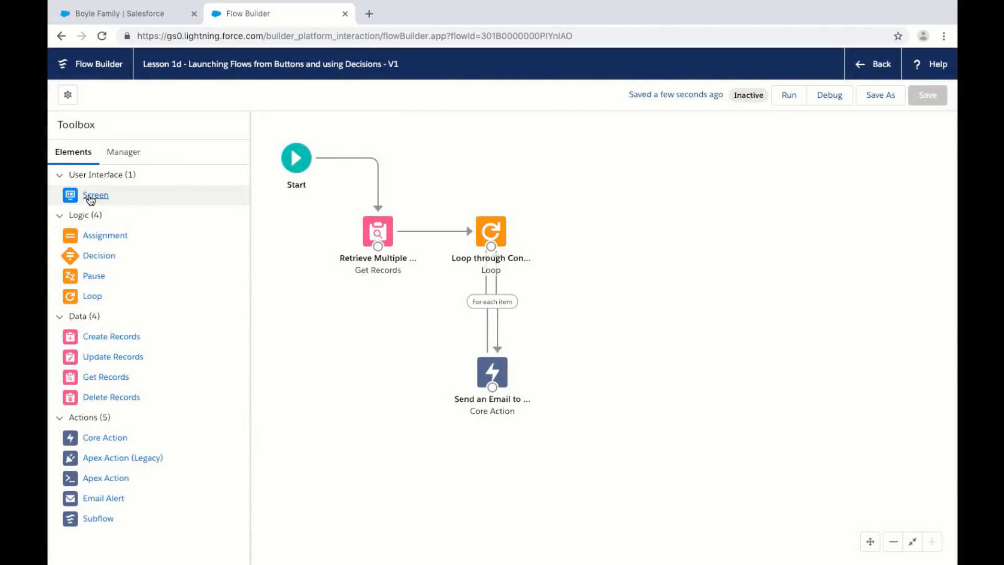
- Add a Screen element to the flow canvas, label it "Confirmation Screen" and disable its Pause navigation option
drag(94, 197, 314, 295)
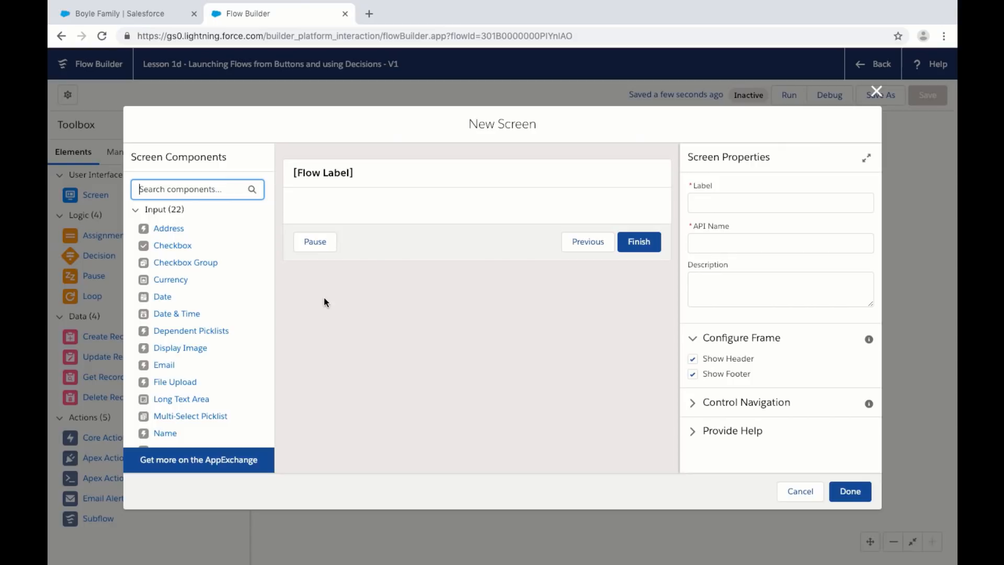
click(706, 204)
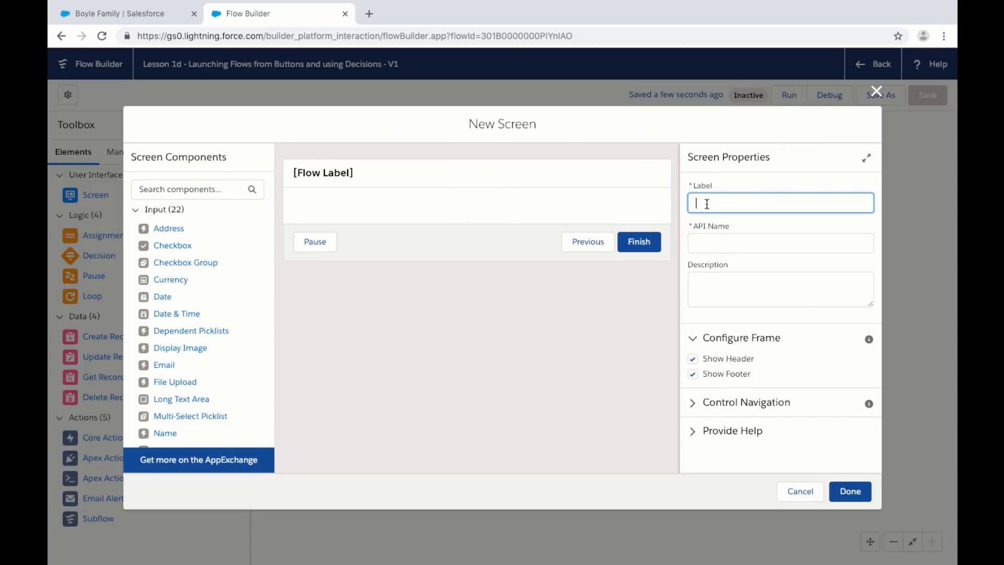
text(Confirmation Screen)
key(Tab)
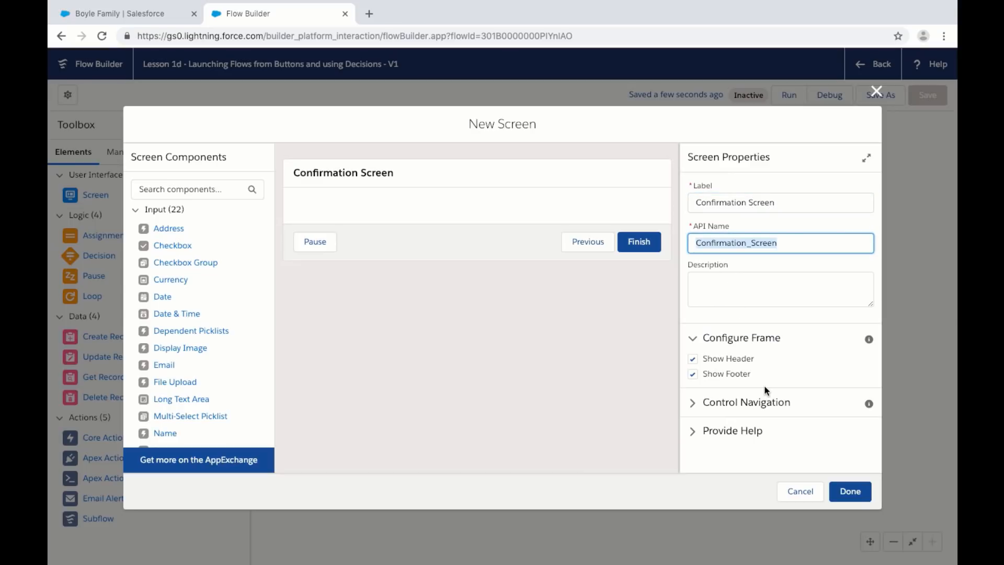
click(695, 403)
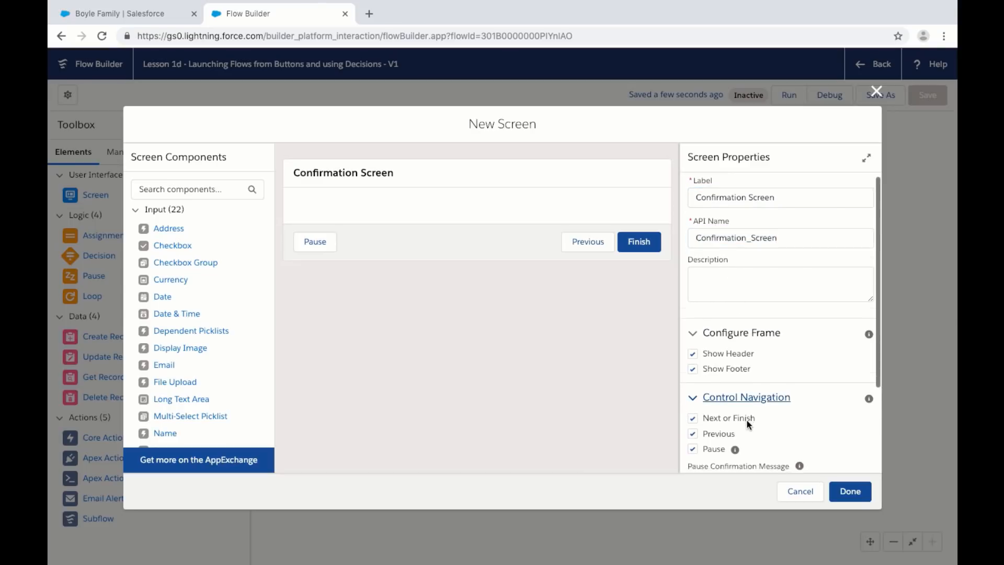
scroll(732, 397, down, 2)
click(692, 363)
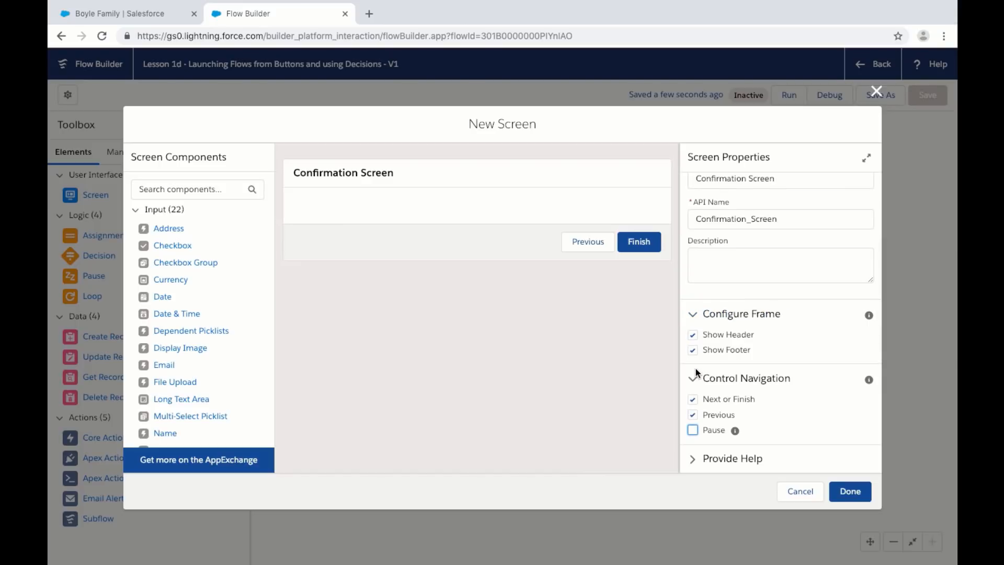
- Add a Display Text component named displayText1 to the screen, paste in the email-sending confirmation message and finish the screen
scroll(216, 372, down, 4)
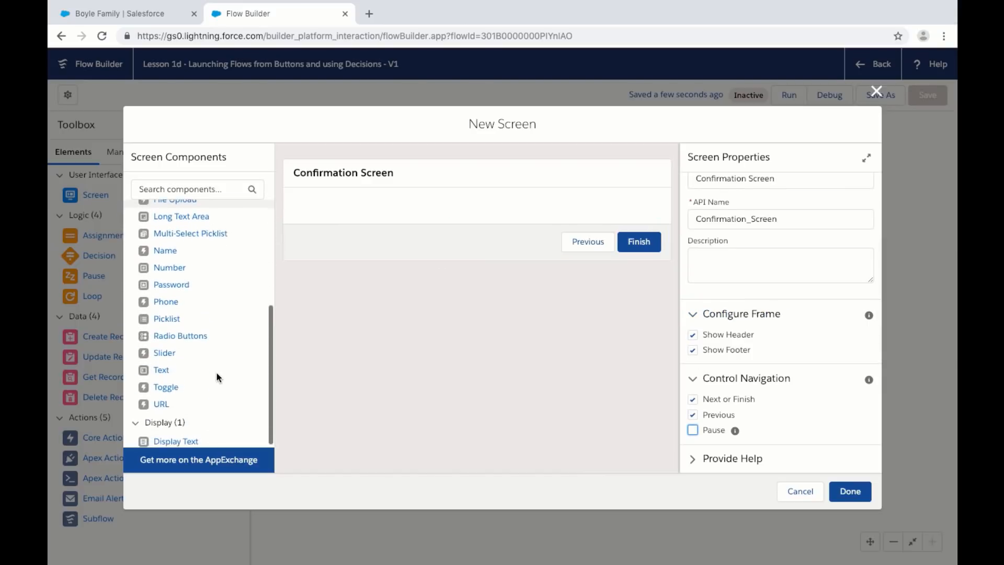
drag(178, 436, 396, 197)
click(716, 207)
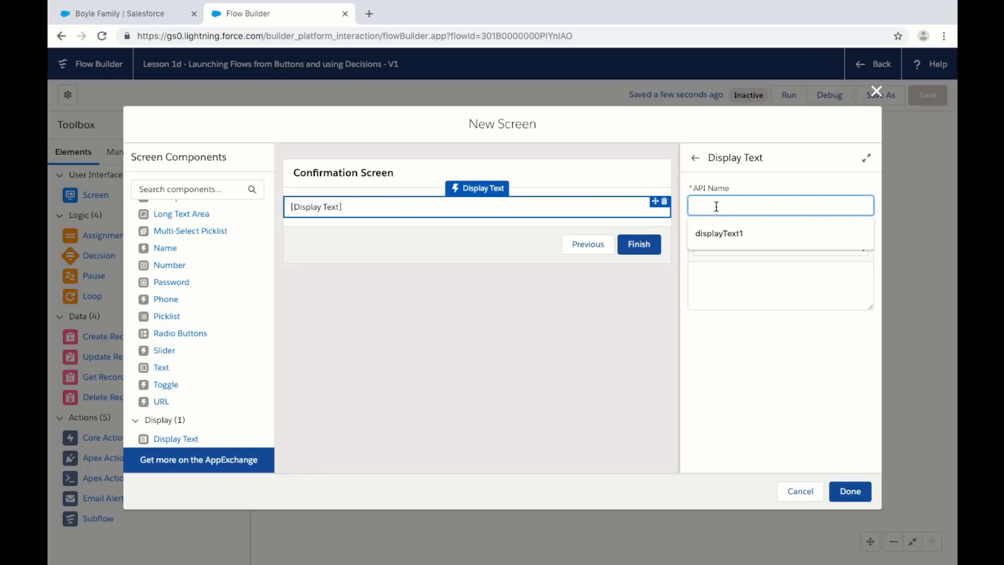
click(722, 235)
click(731, 266)
key(ctrl+v)
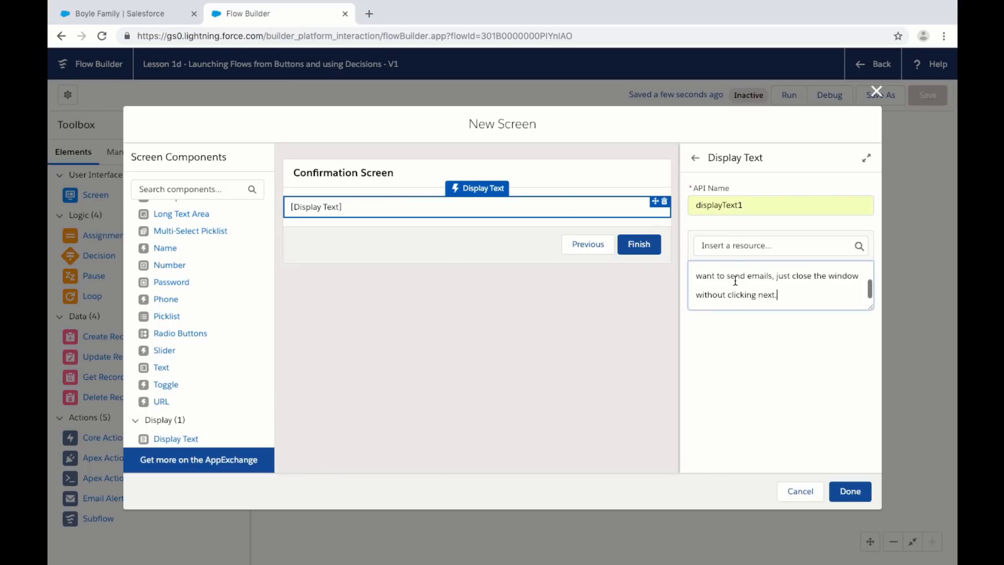
click(621, 329)
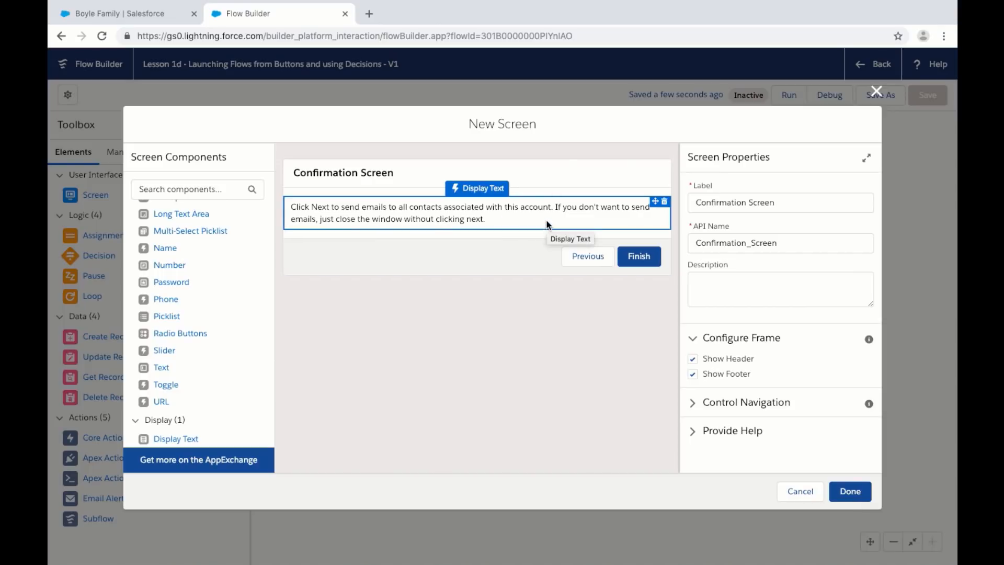
click(854, 494)
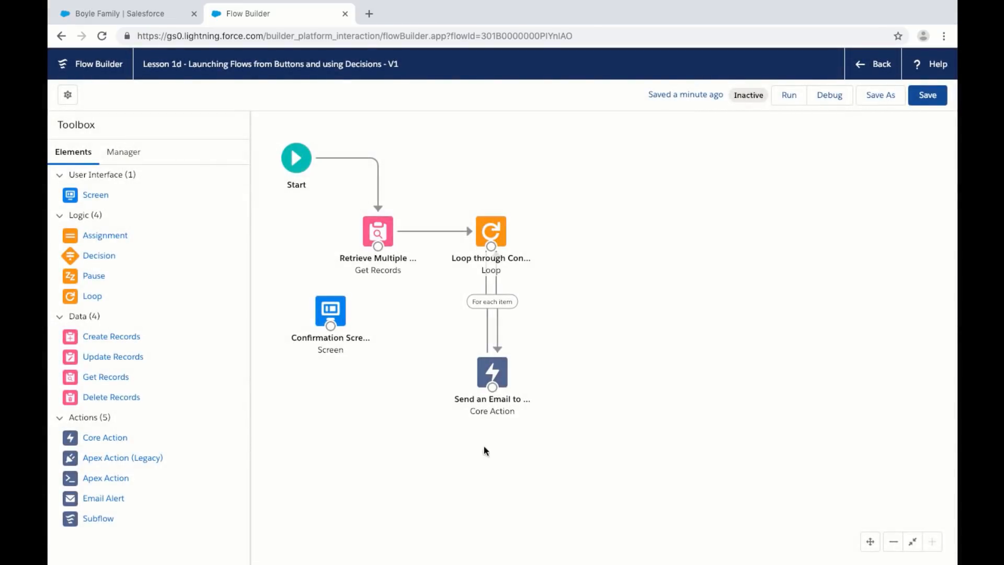
- Reroute the flow from Start through the Confirmation Screen to the Get Records element, rearranging the elements, and save it
click(375, 164)
click(375, 164)
key(Delete)
drag(378, 229, 399, 154)
drag(339, 302, 351, 227)
mouse_move(297, 173)
mouse_down()
mouse_move(335, 251)
mouse_move(371, 214)
mouse_move(399, 153)
mouse_up()
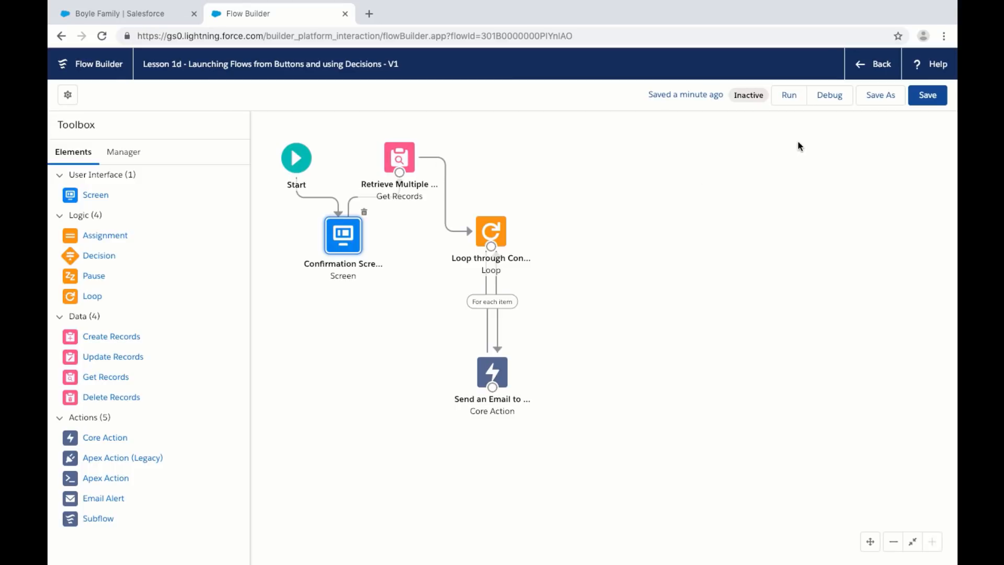
click(918, 95)
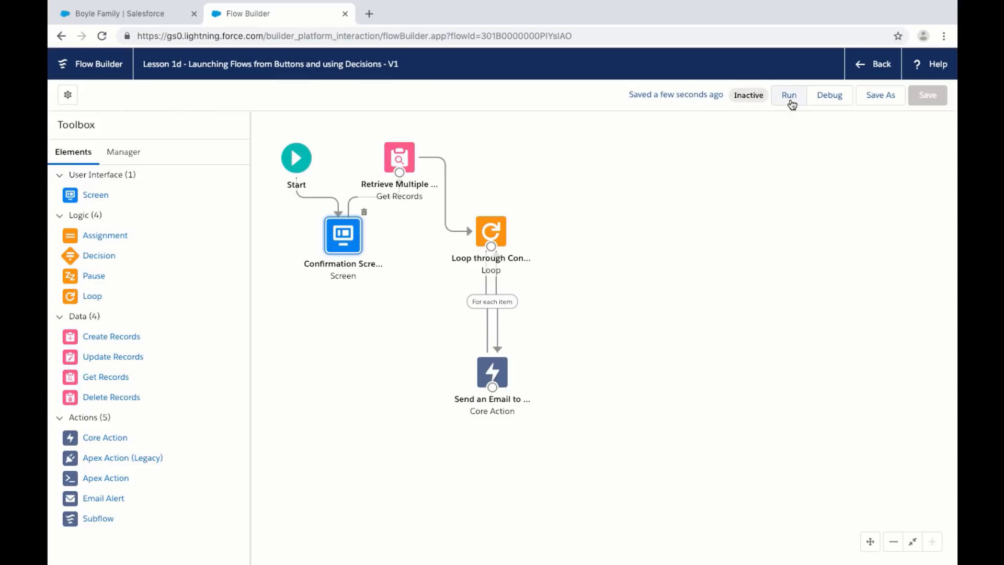
- Run the flow to preview its confirmation screen, then close the preview and return to the flow canvas
click(789, 99)
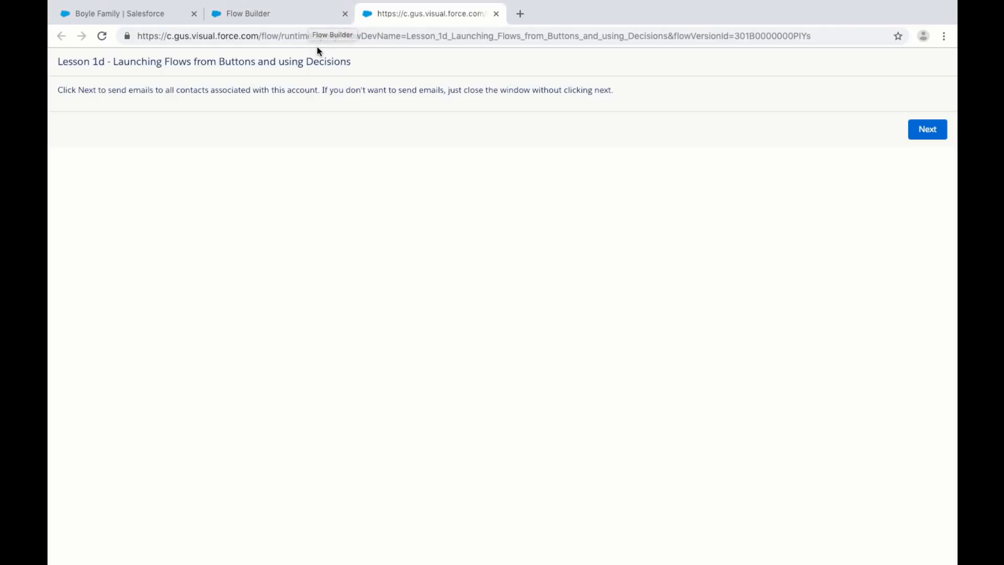
click(314, 20)
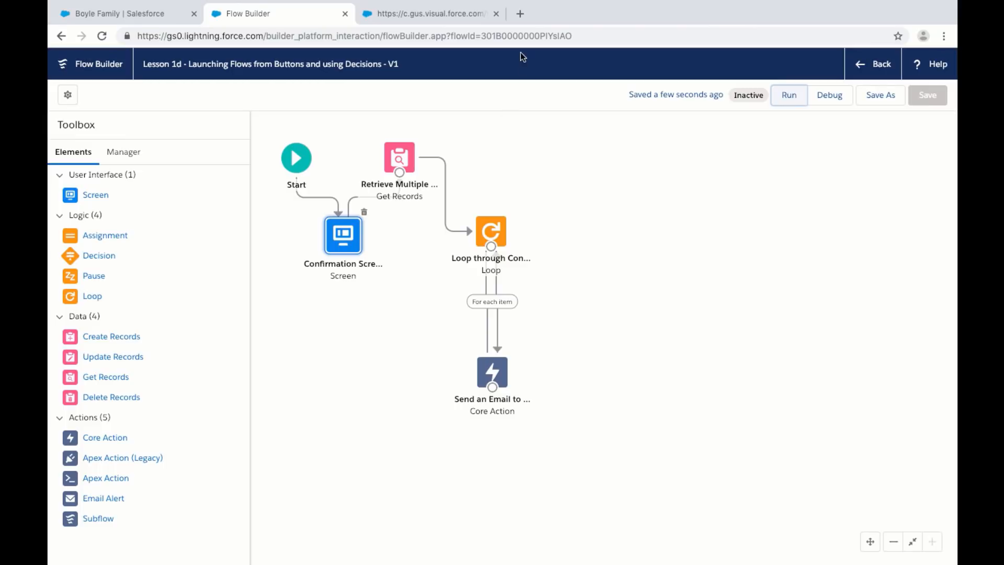
click(496, 13)
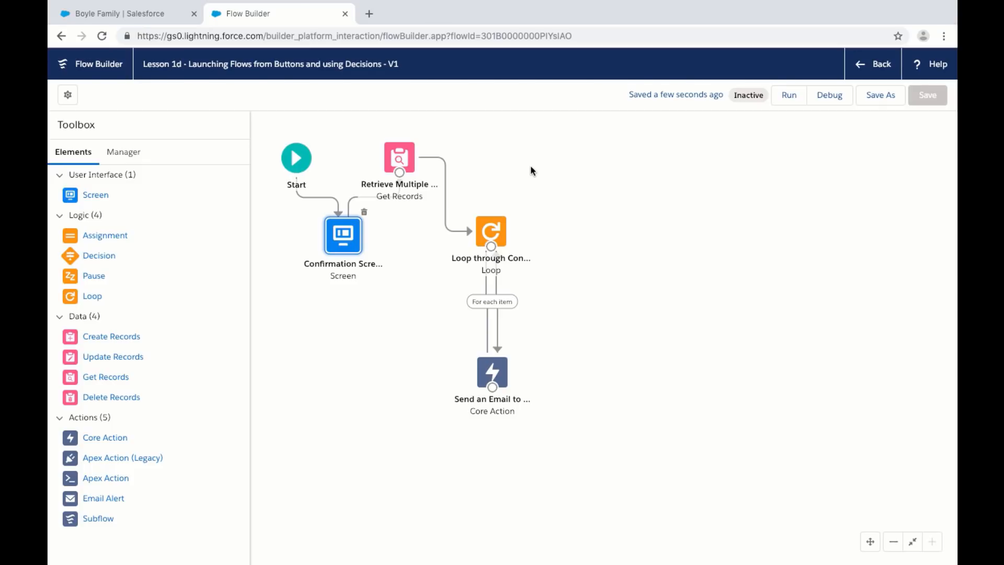
click(120, 13)
click(293, 12)
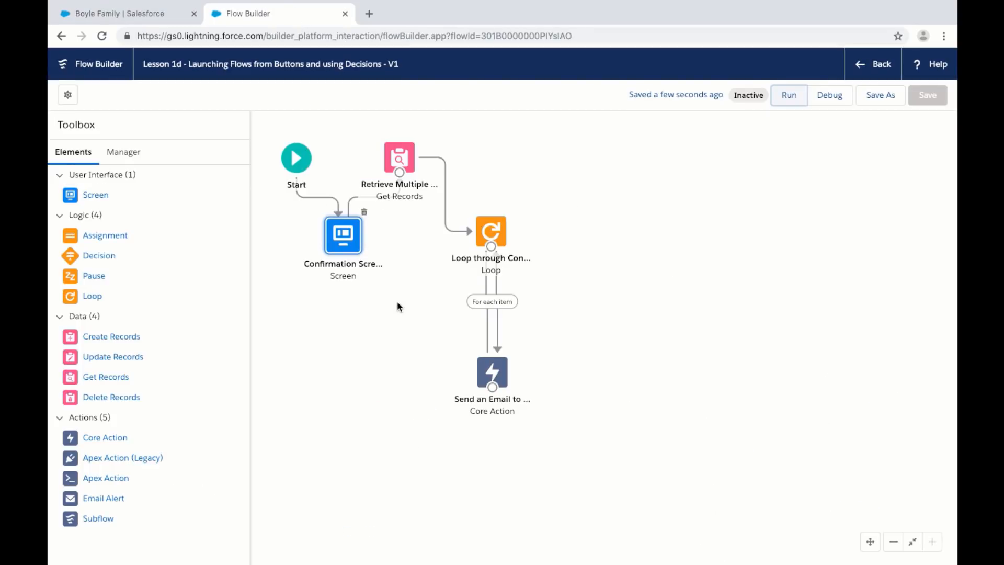
- Leave the builder, open the Lesson 1d flow's details from the flow list and activate version 1
click(872, 63)
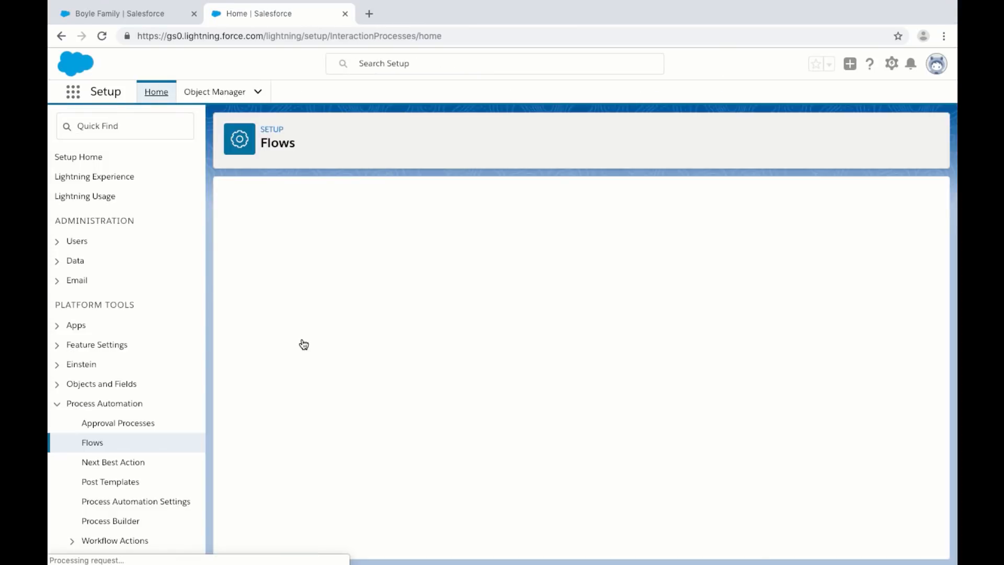
scroll(268, 397, down, 2)
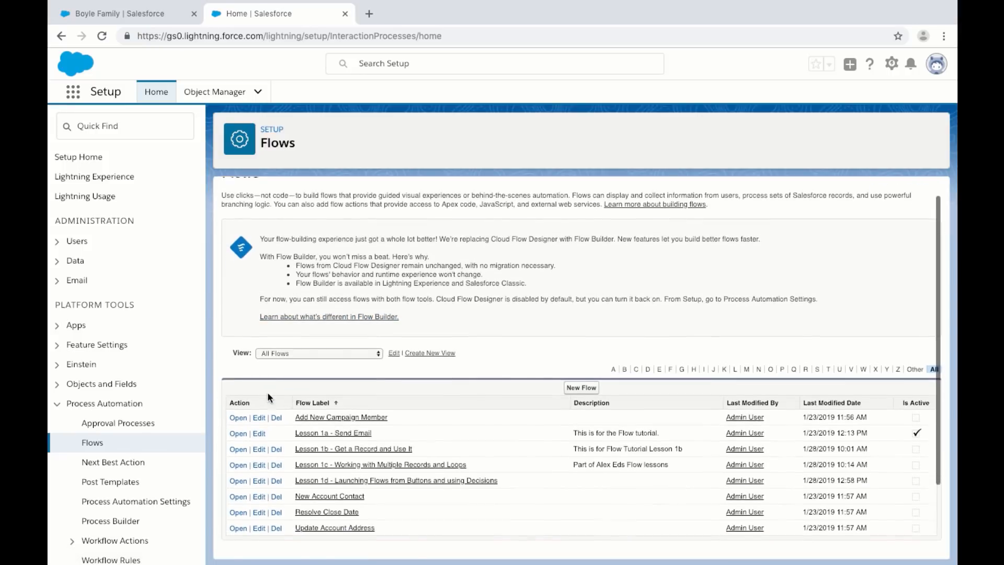
scroll(267, 393, down, 1)
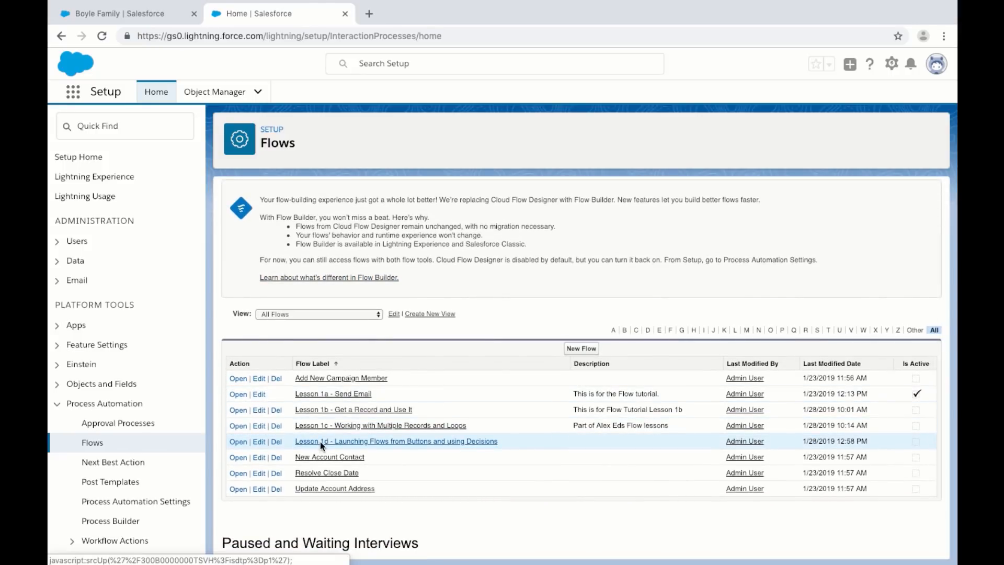
click(319, 441)
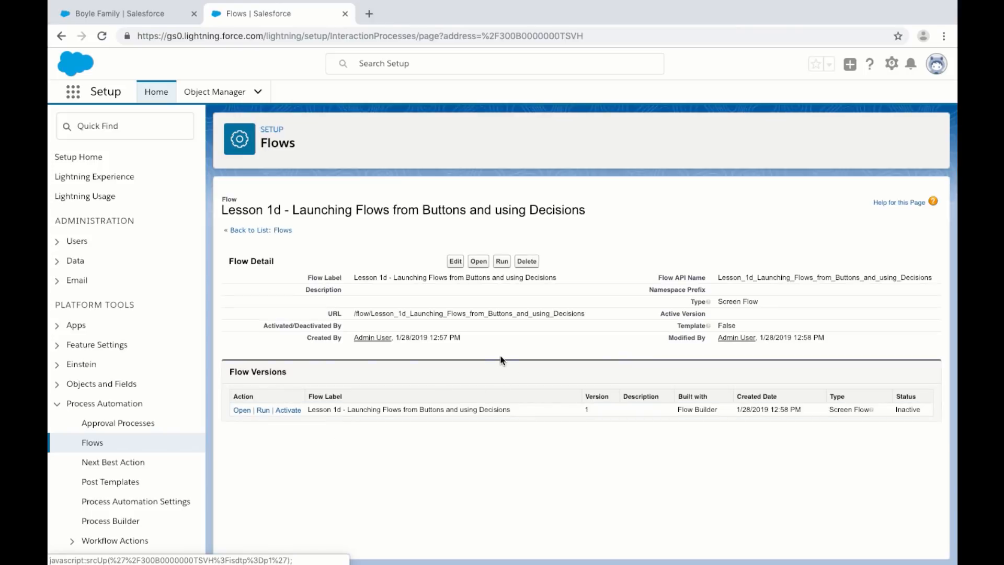
click(286, 411)
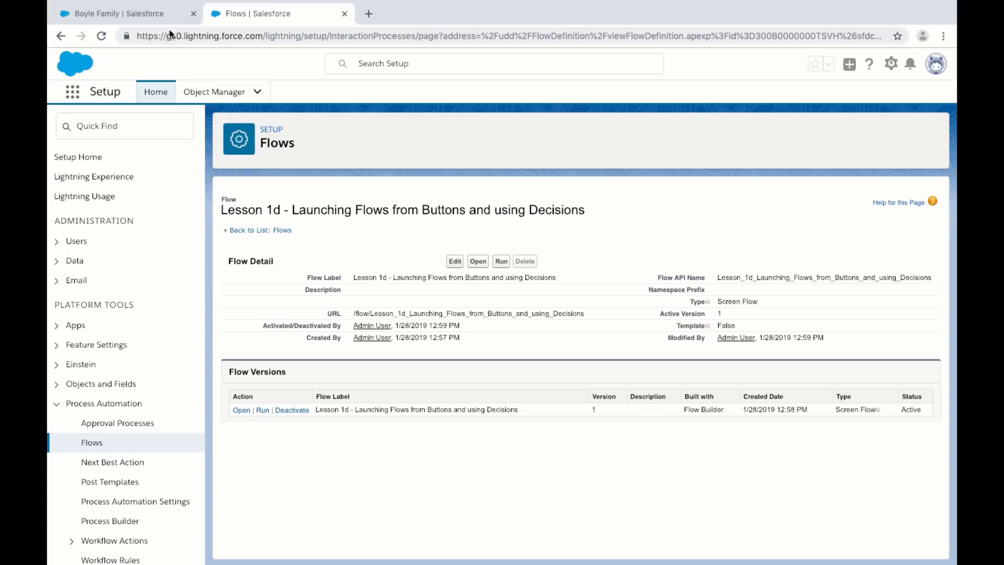
- From the open account record, open the Account object's setup and show its Buttons, Links, and Actions
click(172, 15)
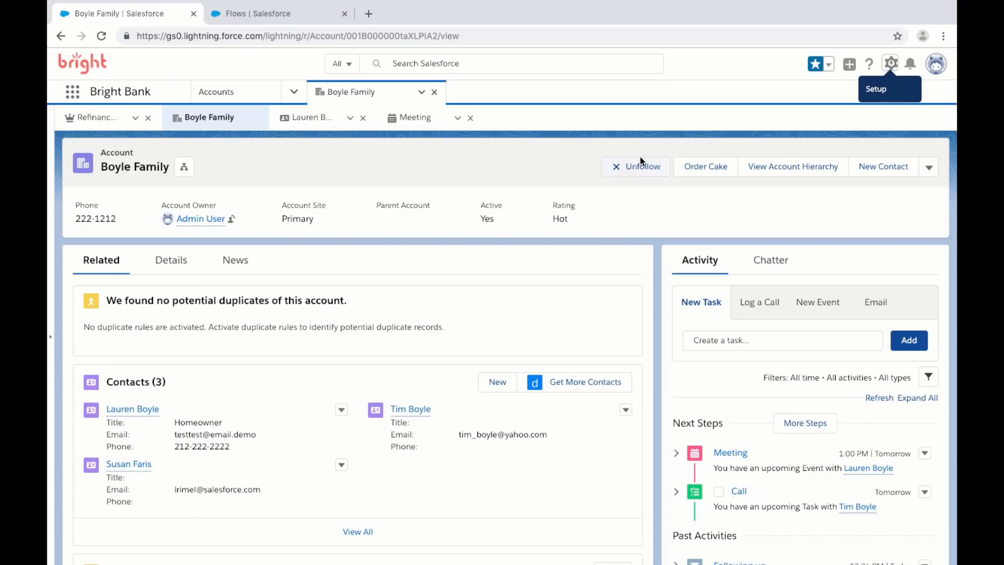
click(890, 64)
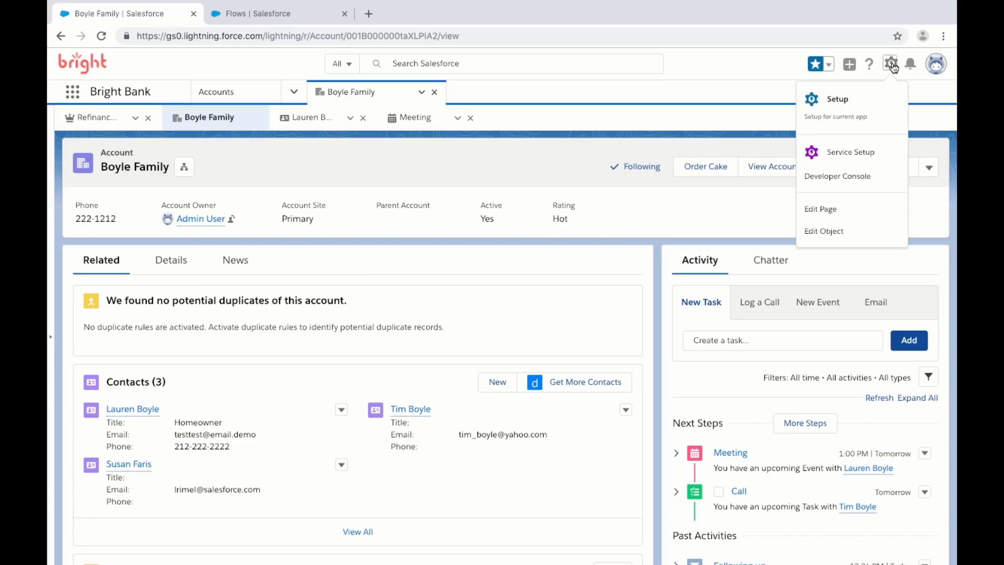
click(858, 231)
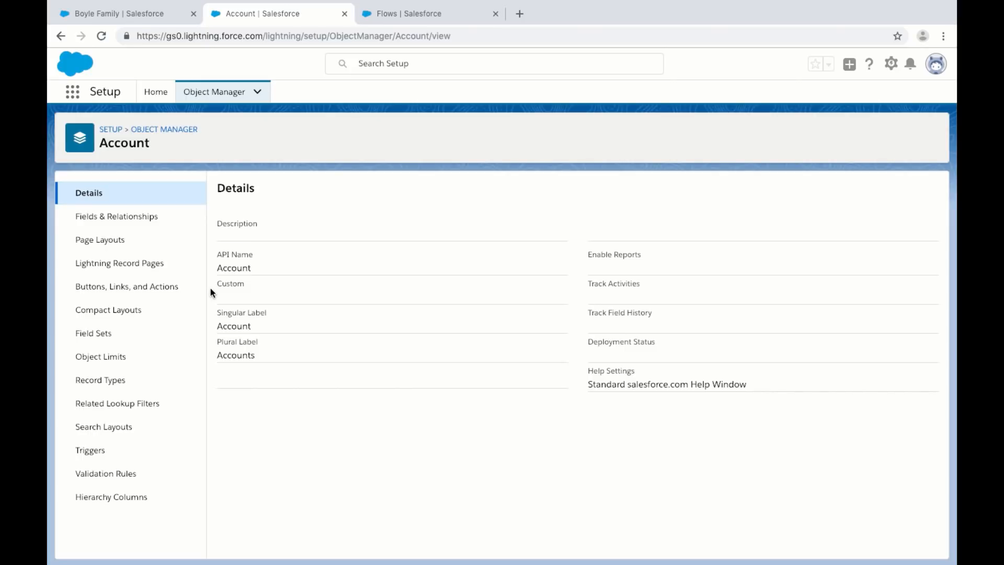
click(173, 289)
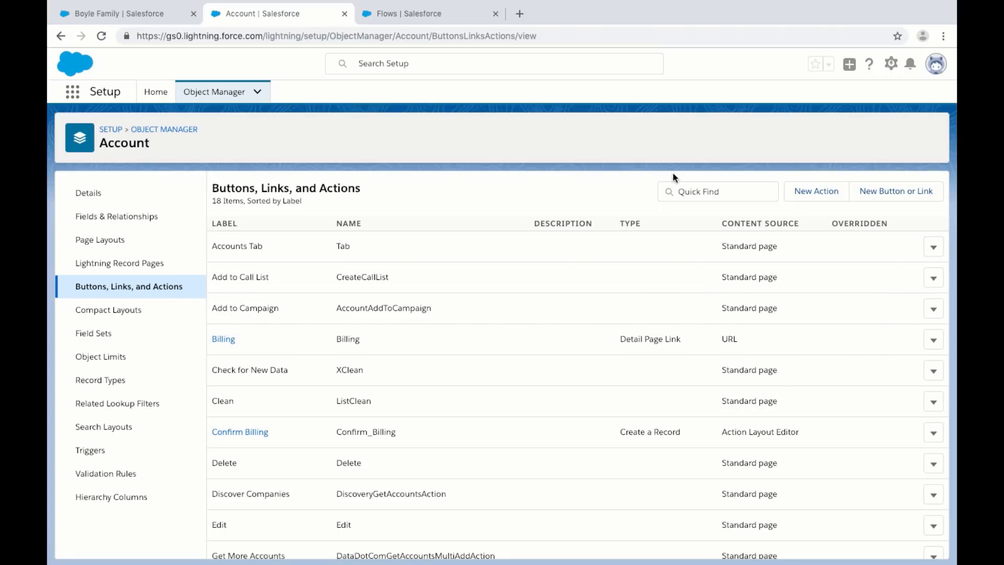
click(890, 193)
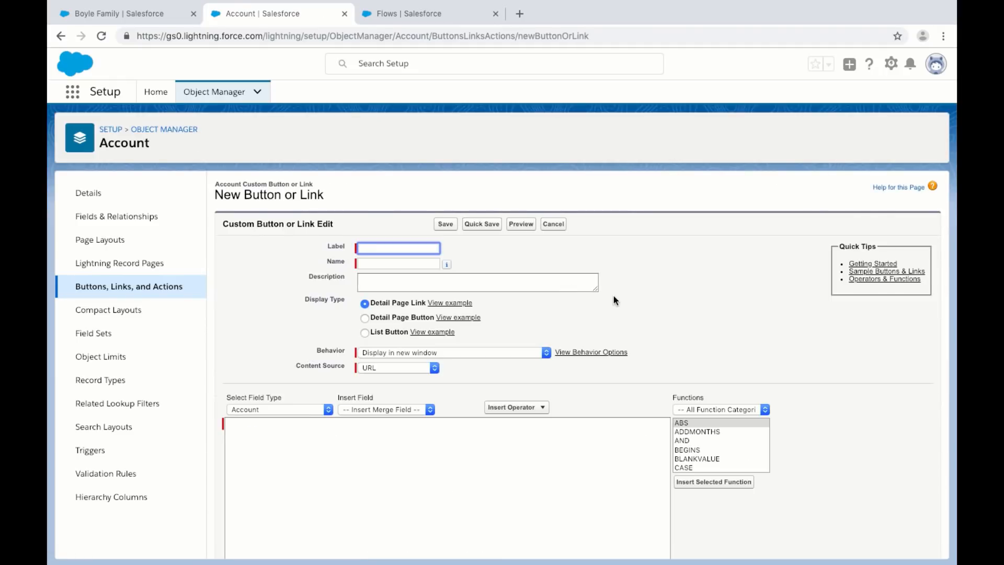
scroll(614, 296, down, 1)
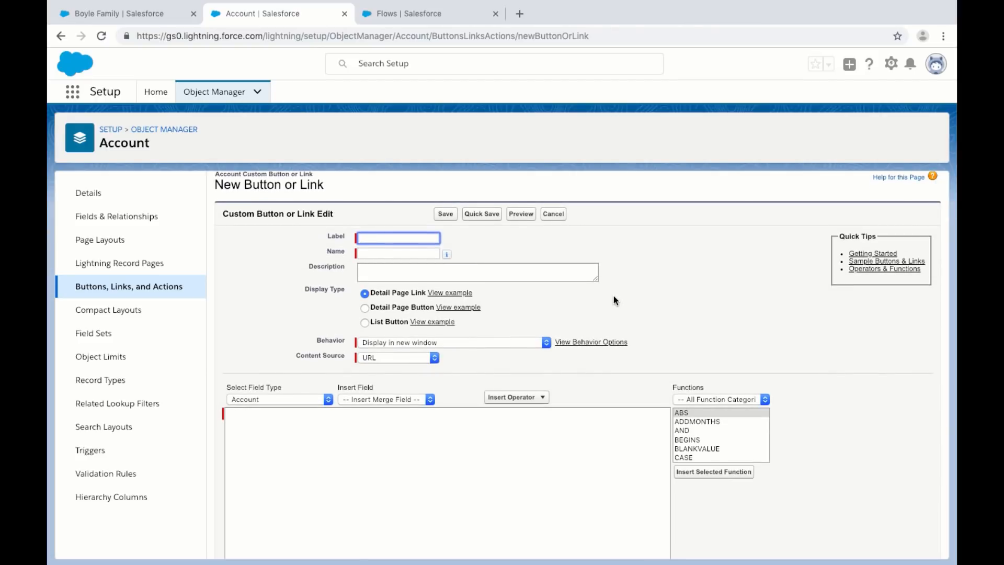
scroll(613, 300, up, 1)
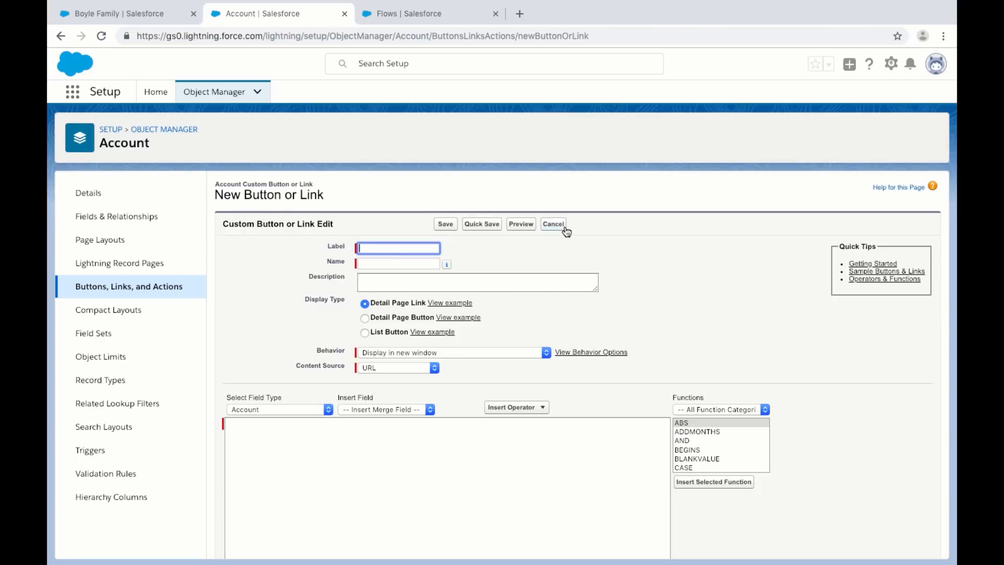
click(563, 226)
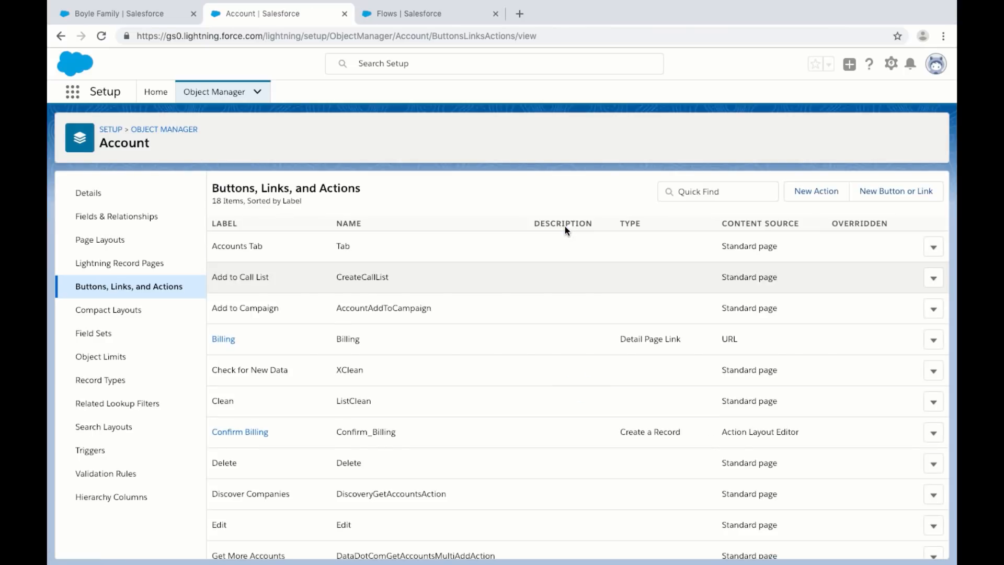
- Start a new Account action of type Flow that runs "Lesson 1d - Launching Flows from Buttons and using Decisions"
click(826, 195)
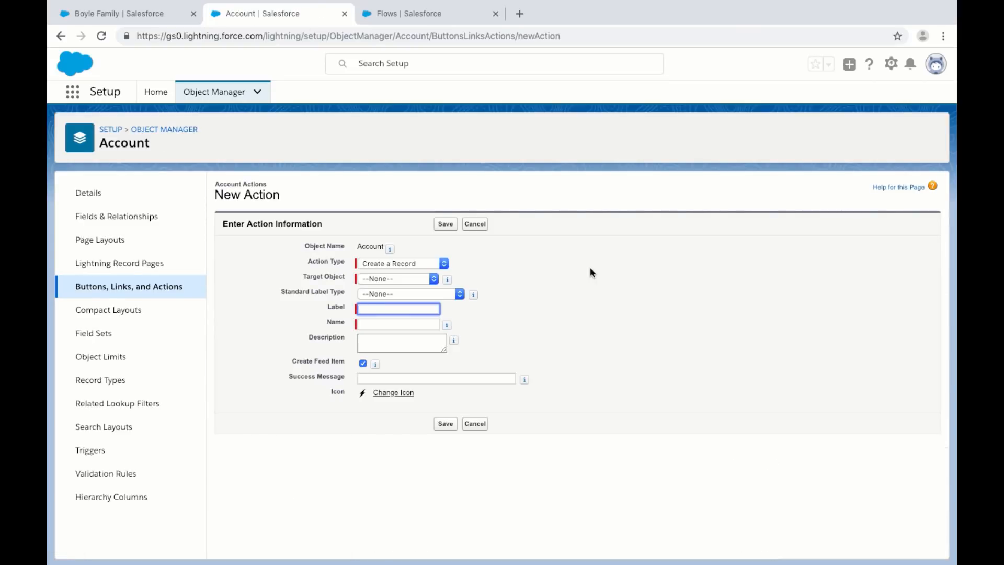
click(442, 263)
click(419, 323)
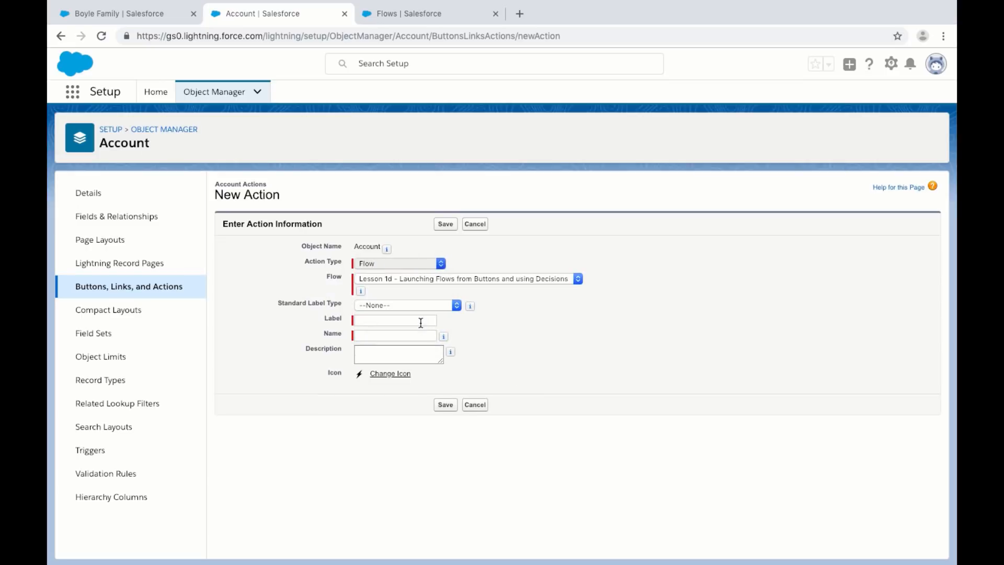
click(579, 278)
click(589, 293)
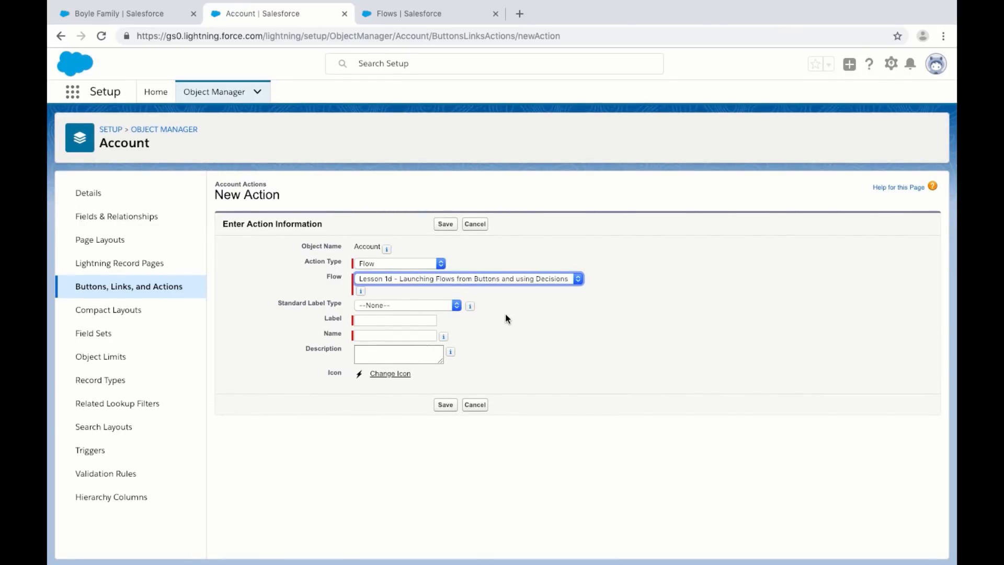
- Label the action "Send Emails to Contacts", accept the matching name, and save it
click(410, 321)
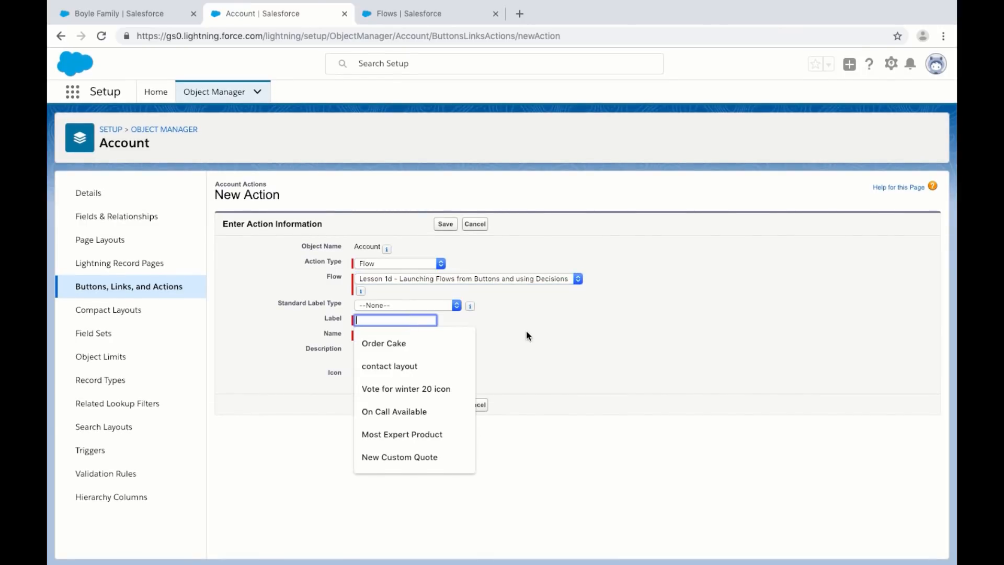
text(Send Emails)
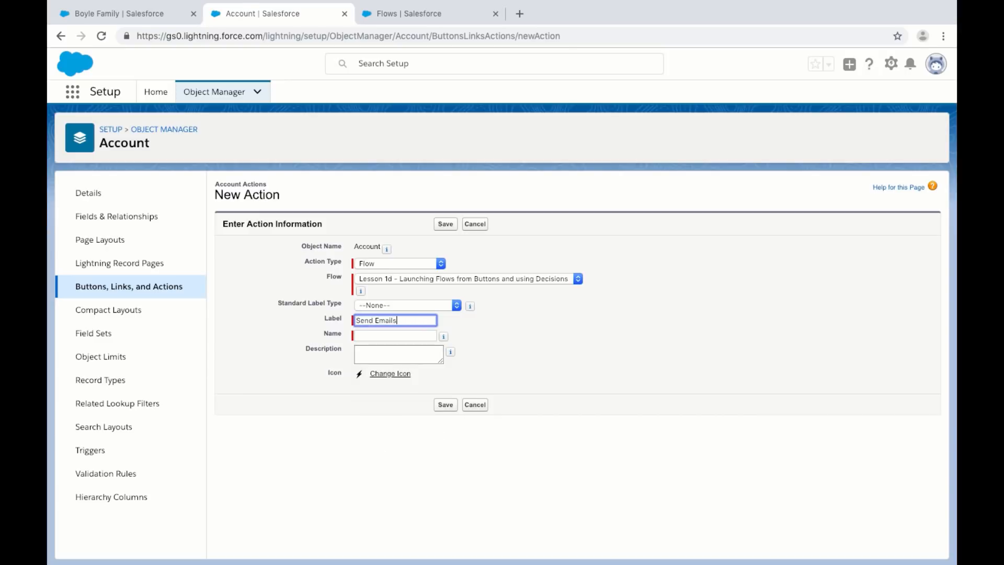
text( to Contacts)
key(Tab)
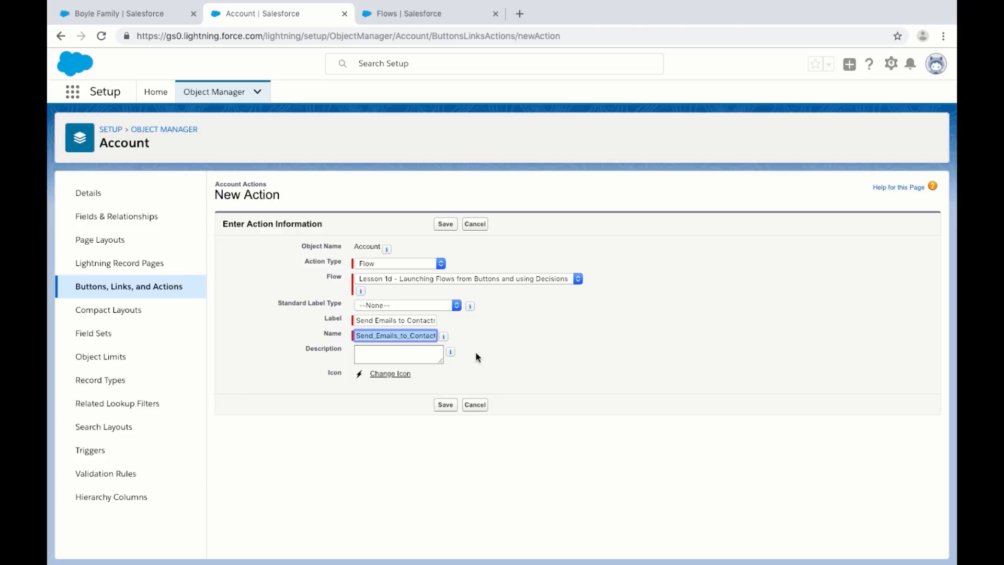
click(443, 406)
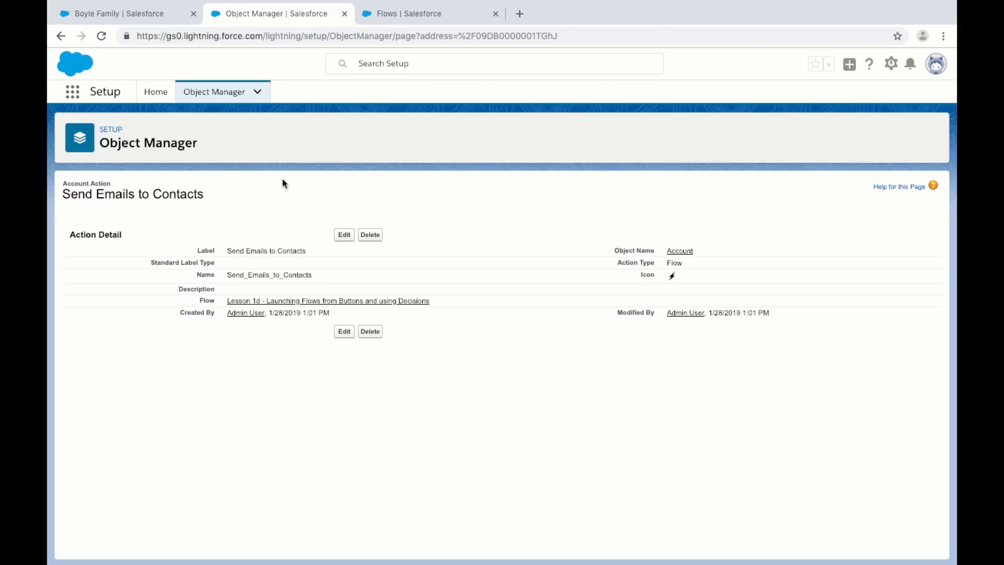
- Return to the Account object, open the Account Layout page layout for editing and show its available Mobile & Lightning Actions
click(681, 251)
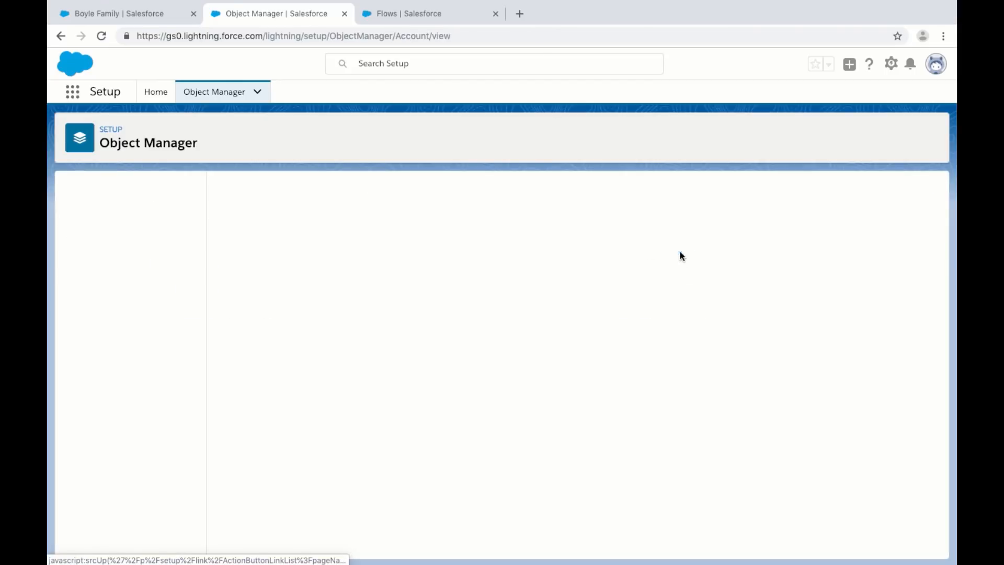
click(120, 240)
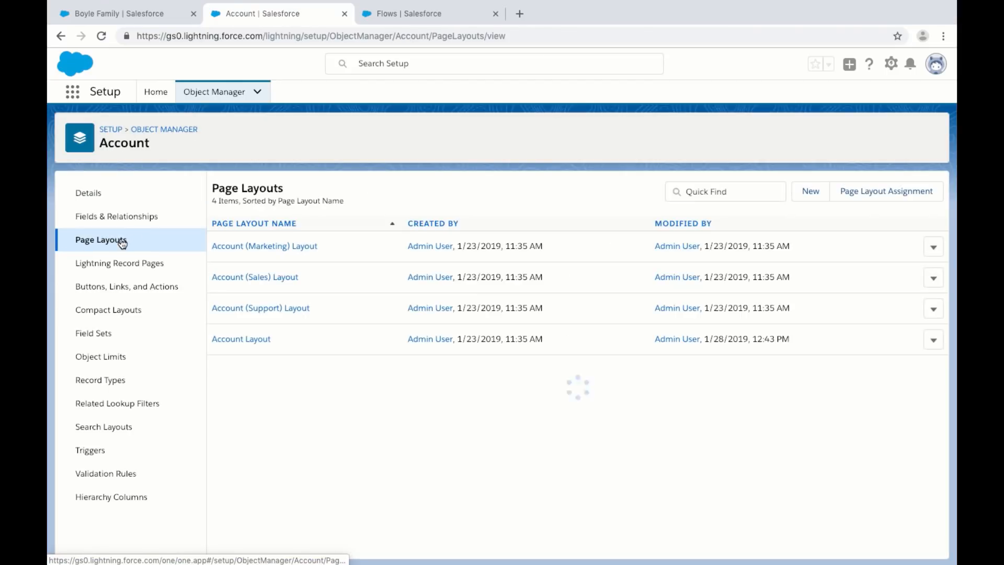
click(247, 339)
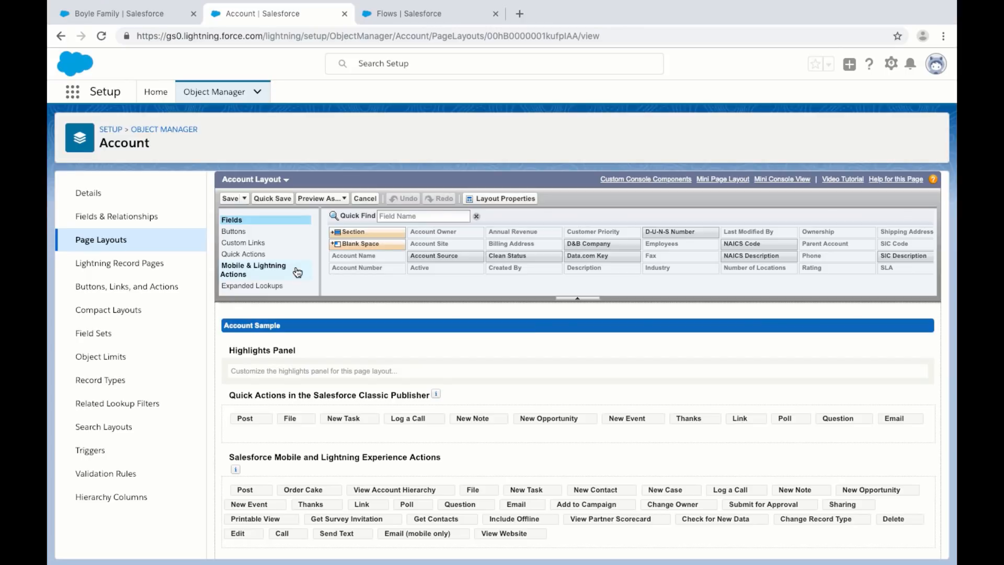
click(298, 272)
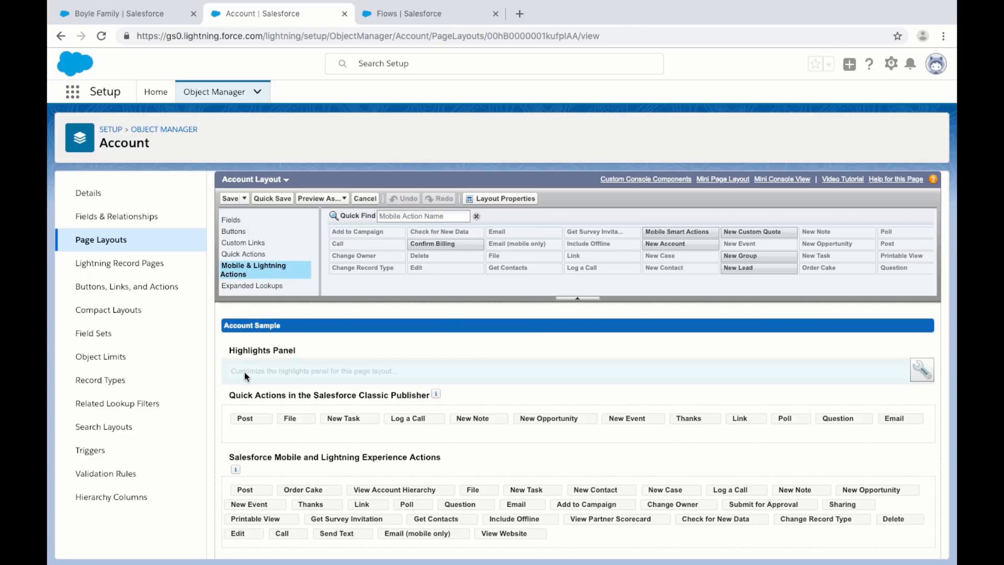
- Add Send Emails to Contacts right after Post in the Salesforce Mobile and Lightning Experience Actions, and save the layout
scroll(240, 400, down, 1)
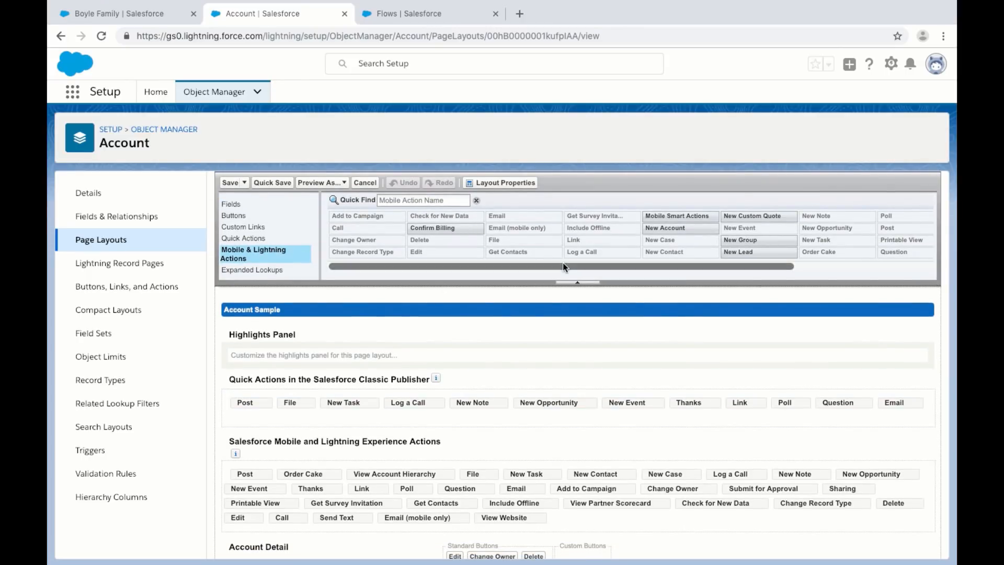
scroll(575, 230, right, 5)
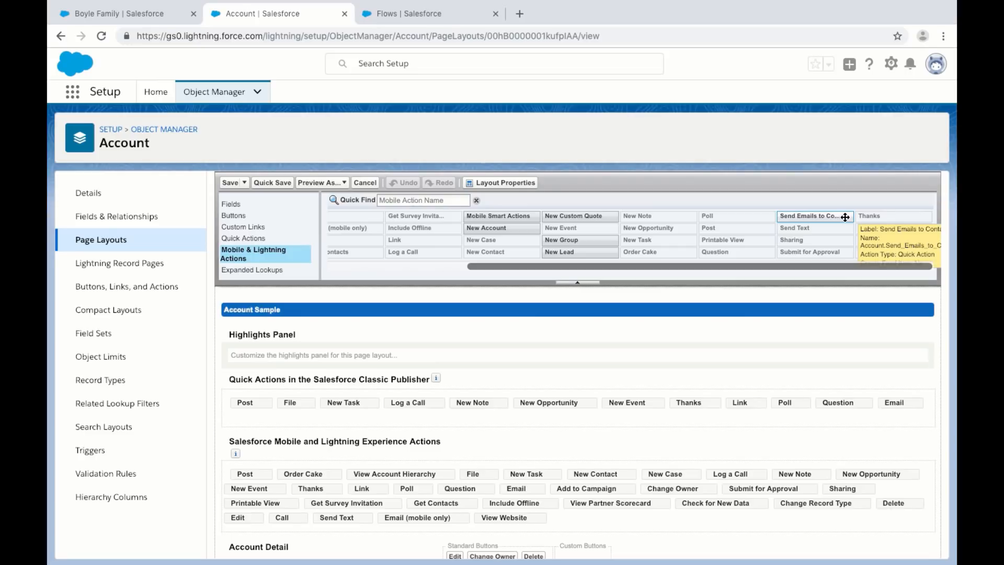
mouse_move(844, 216)
mouse_down()
mouse_move(643, 349)
mouse_move(441, 462)
mouse_move(293, 477)
mouse_up()
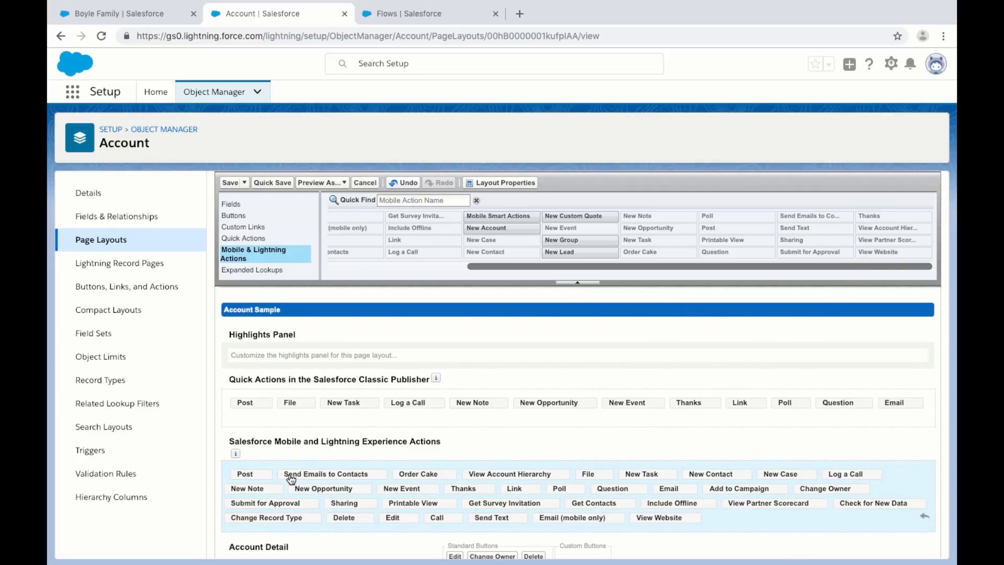
click(229, 182)
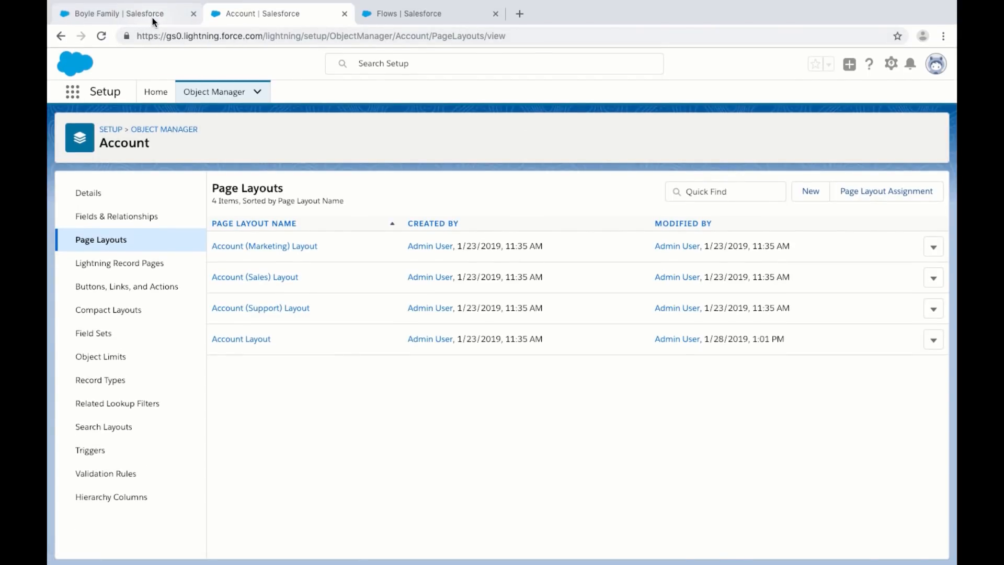
- Return to the family account record, launch Send Emails to Contacts and proceed past its confirmation screen
click(153, 18)
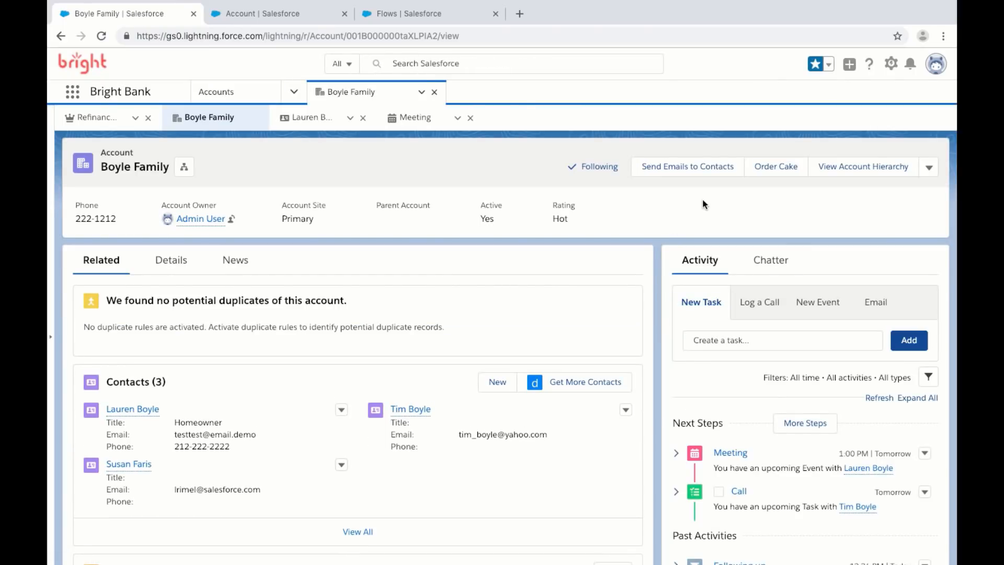
click(734, 175)
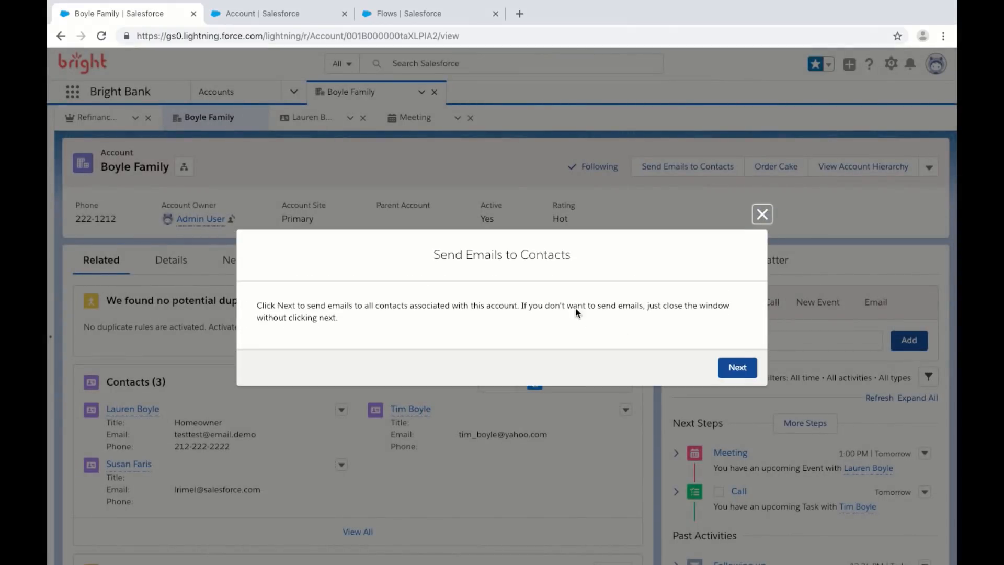
click(739, 368)
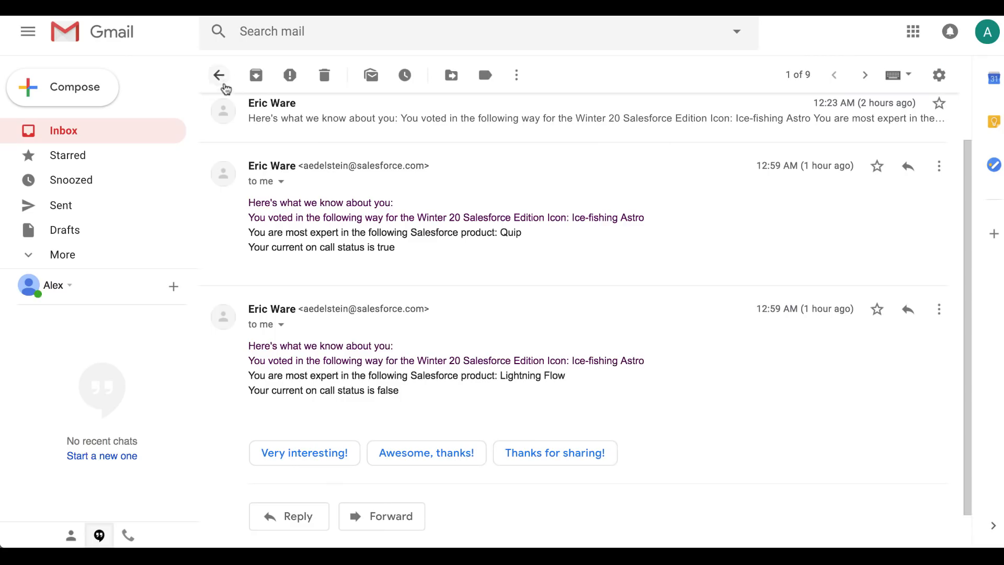
- In the Gmail inbox, open the "Here's what we know about you!" conversation and expand the newest message to read it
click(218, 74)
click(493, 157)
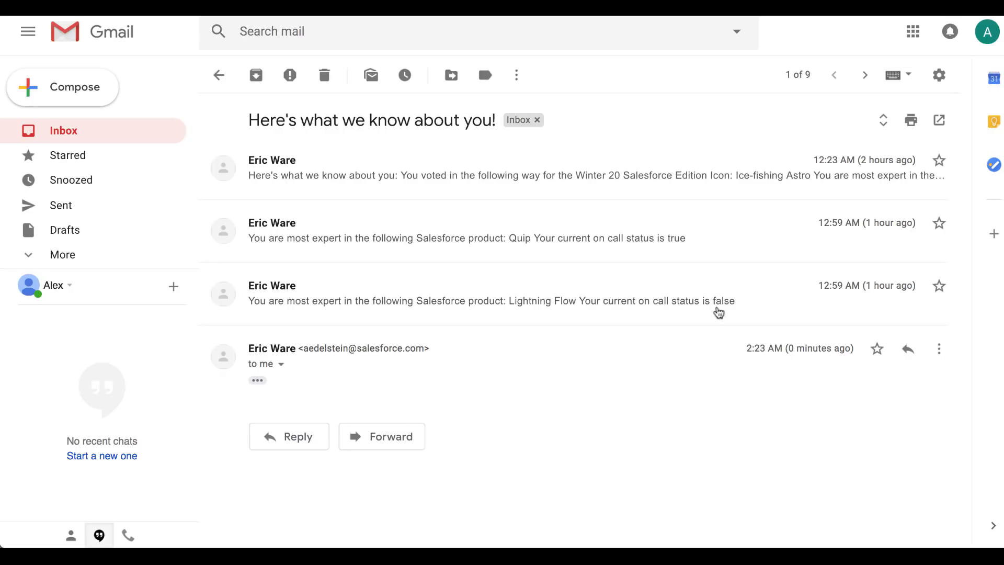
click(258, 381)
scroll(510, 382, down, 1)
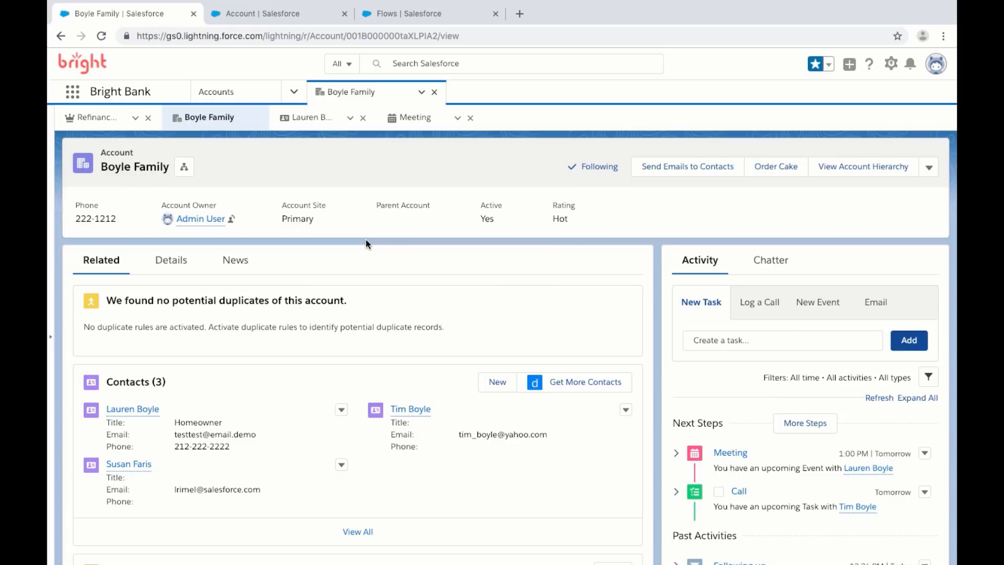
- Open the Money Market Savings Bank account from the Accounts list and run Send Emails to Contacts, closing its window when finished
click(265, 93)
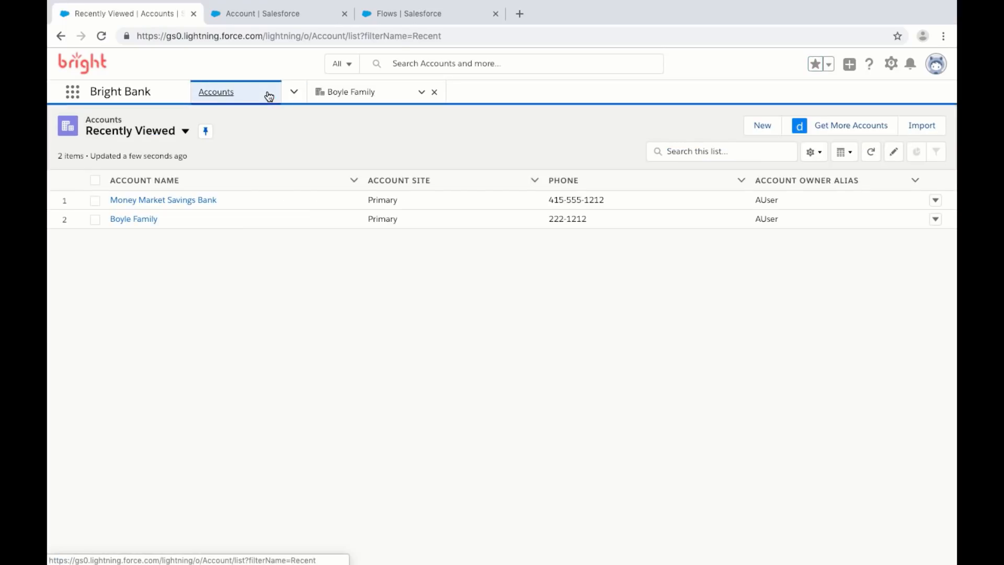
click(184, 201)
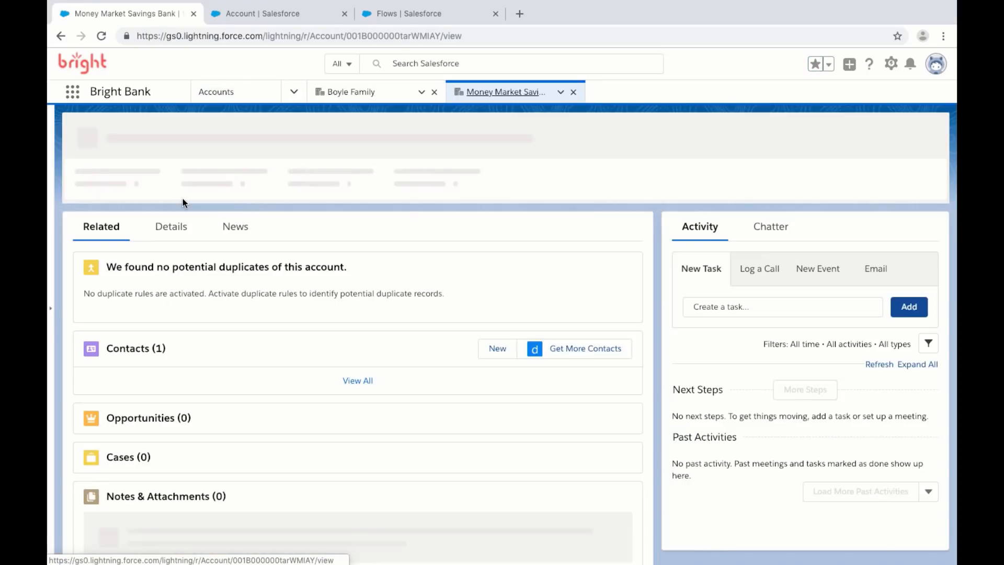
scroll(361, 333, down, 1)
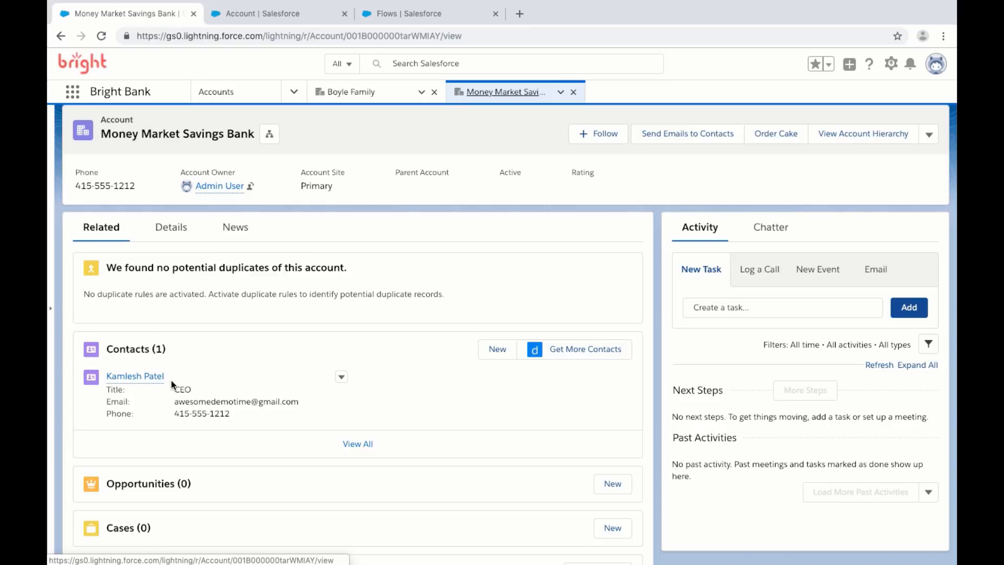
click(733, 141)
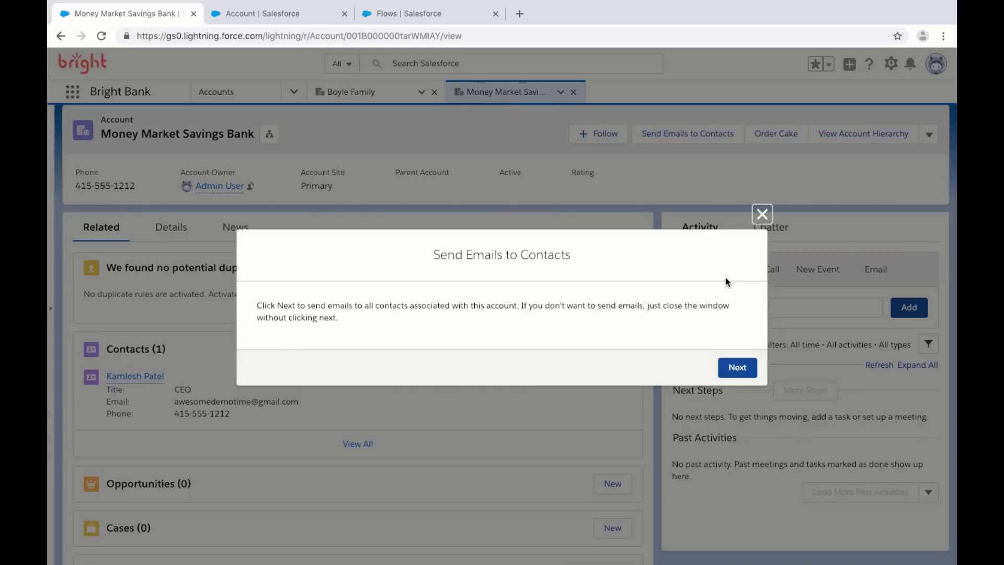
click(763, 218)
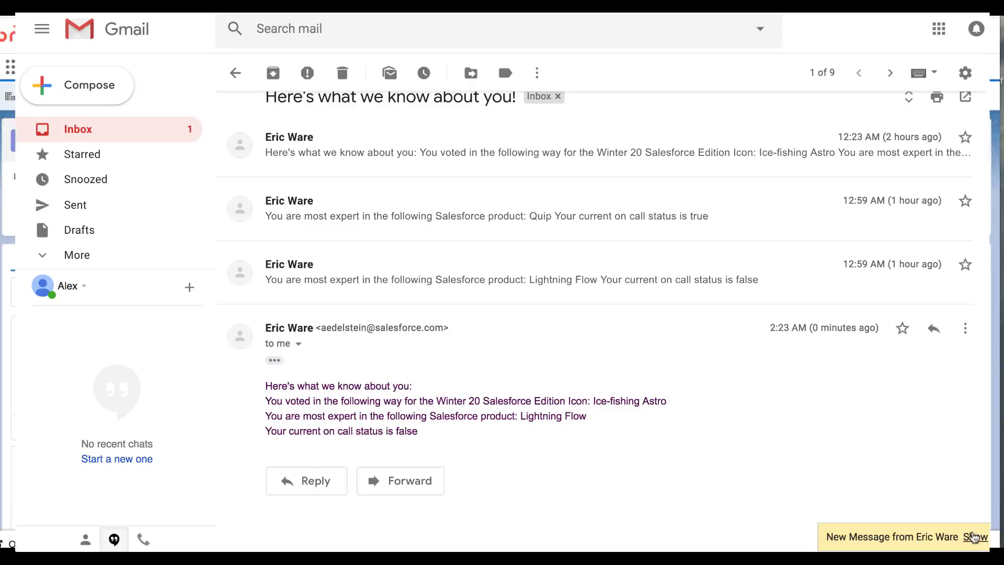
- In Gmail, show the newly arrived message and expand its trimmed content to check what was sent
click(975, 537)
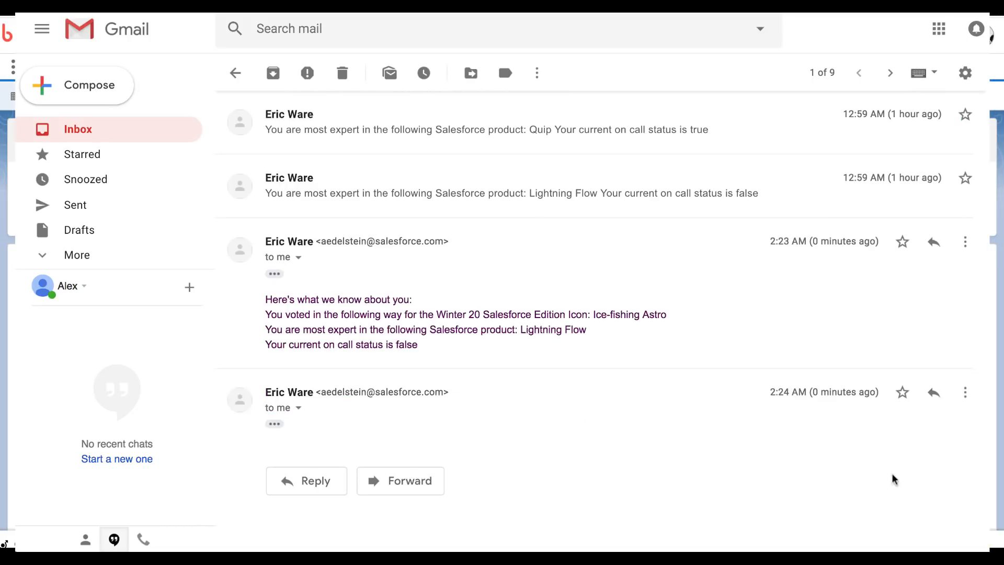
click(275, 423)
scroll(423, 449, down, 2)
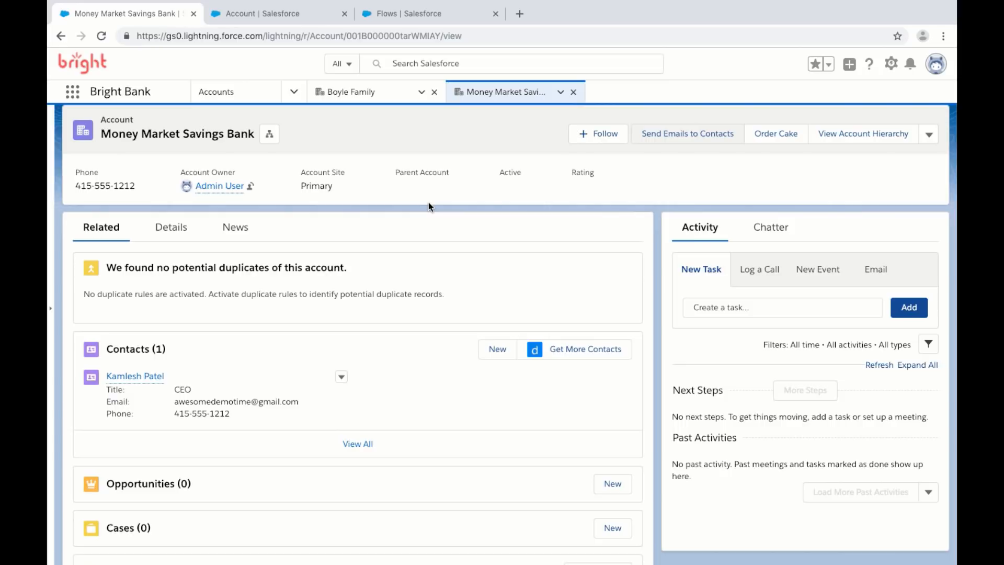
- Open version 1 of the Lesson 1d flow in Flow Builder and examine the AccountId filter value in its Get Records element
click(440, 15)
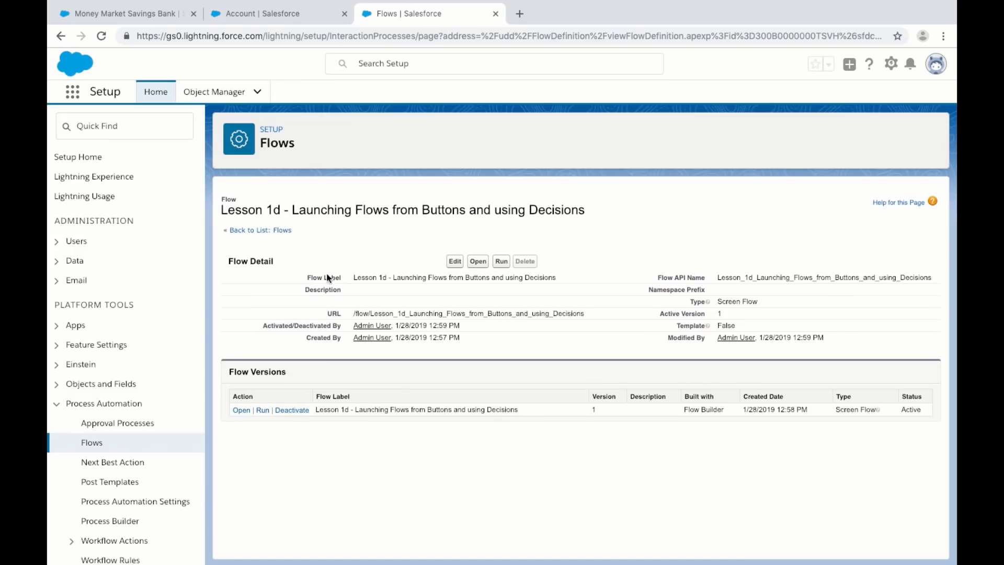
click(240, 411)
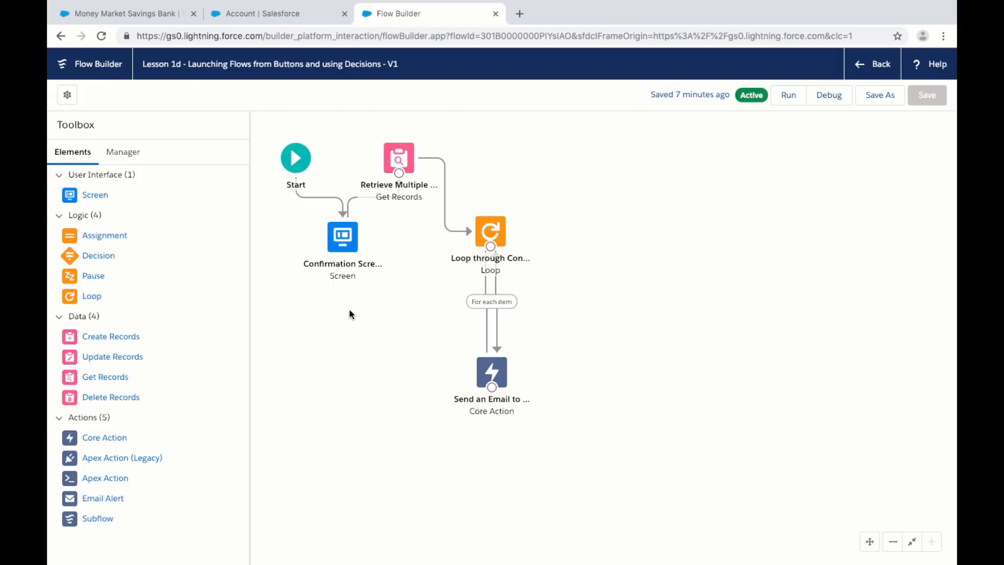
click(401, 154)
double_click(400, 154)
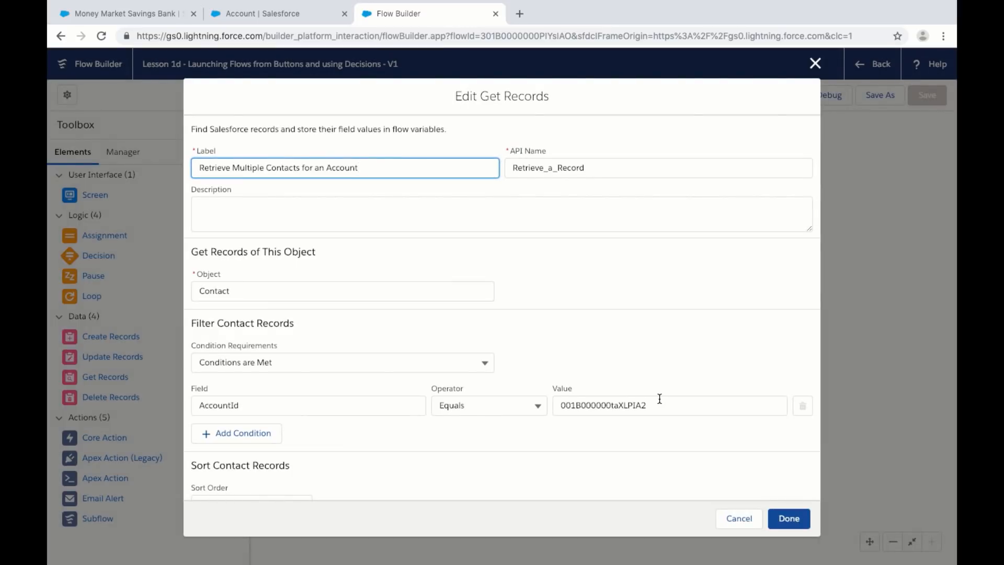
click(634, 403)
double_click(614, 407)
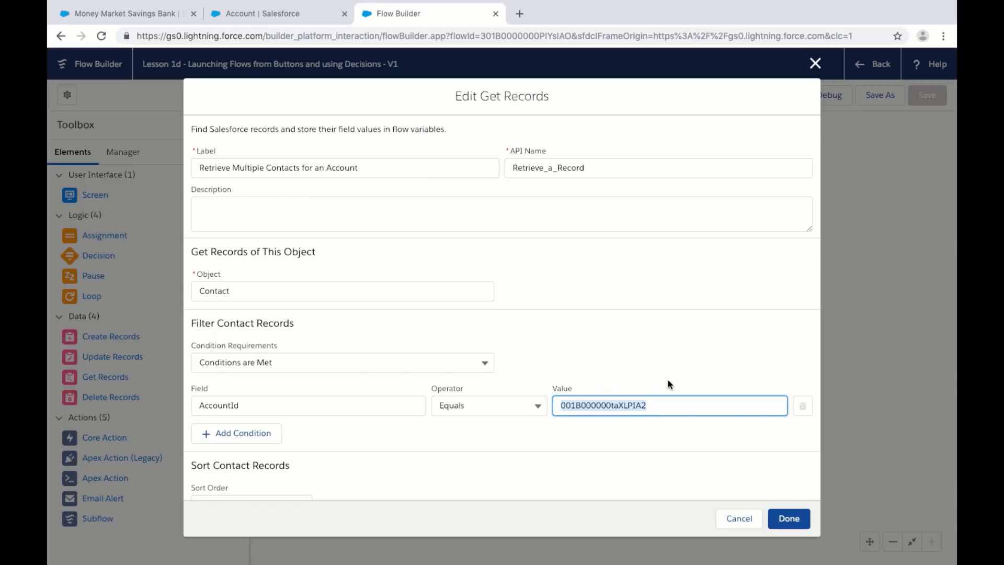
scroll(667, 379, down, 1)
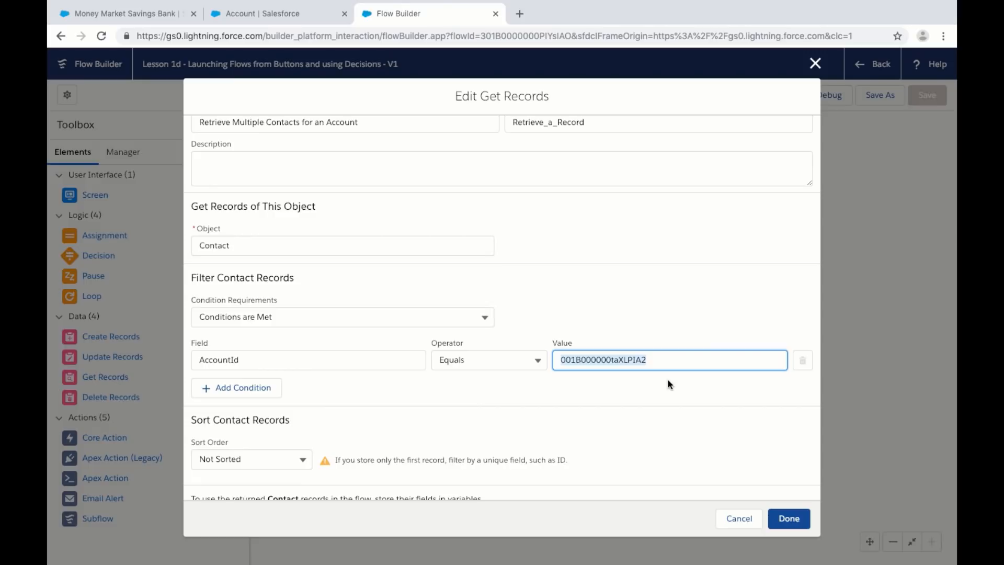
- Compare the family account record with the Money Market Savings Bank record, including their addresses and contacts
click(156, 11)
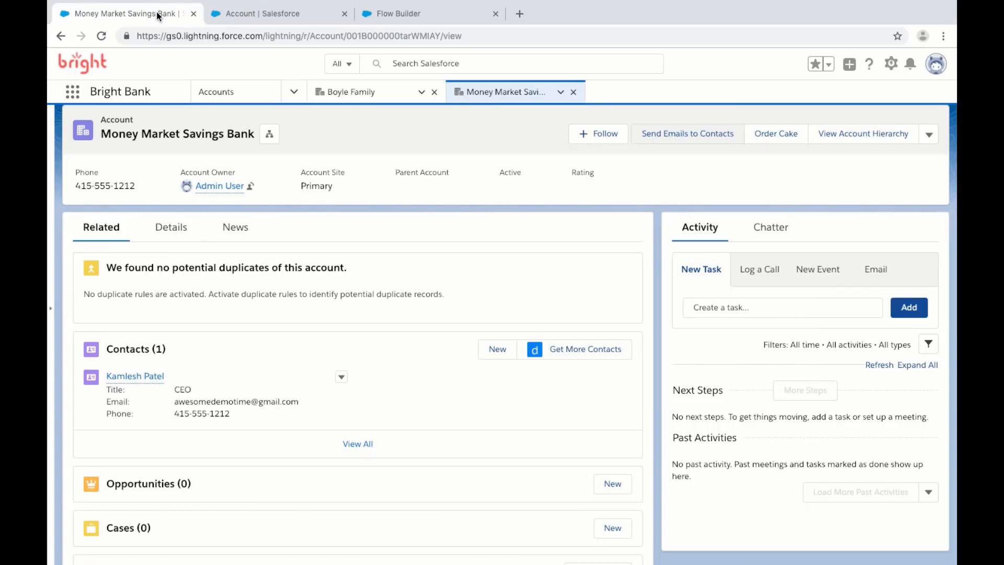
click(389, 98)
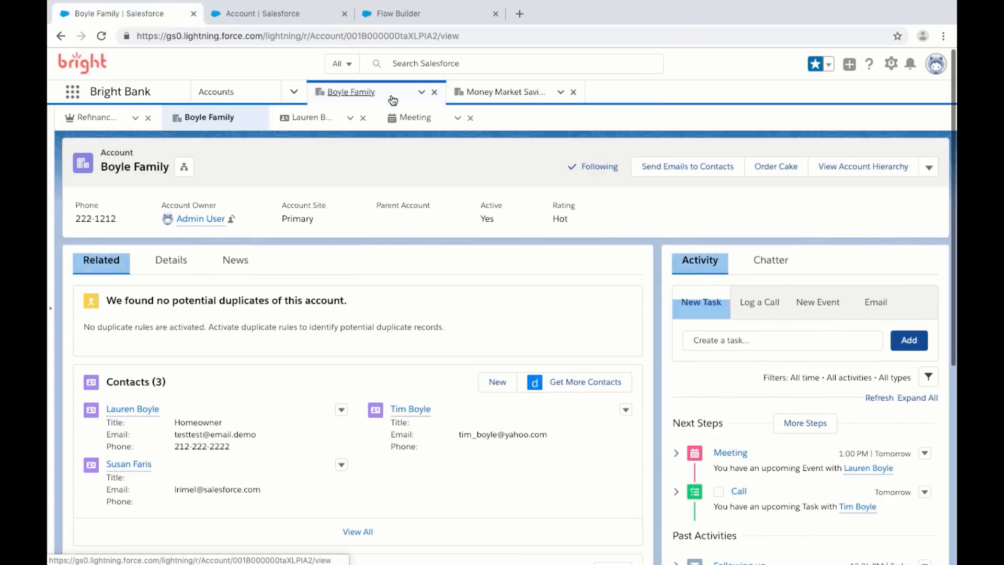
click(549, 99)
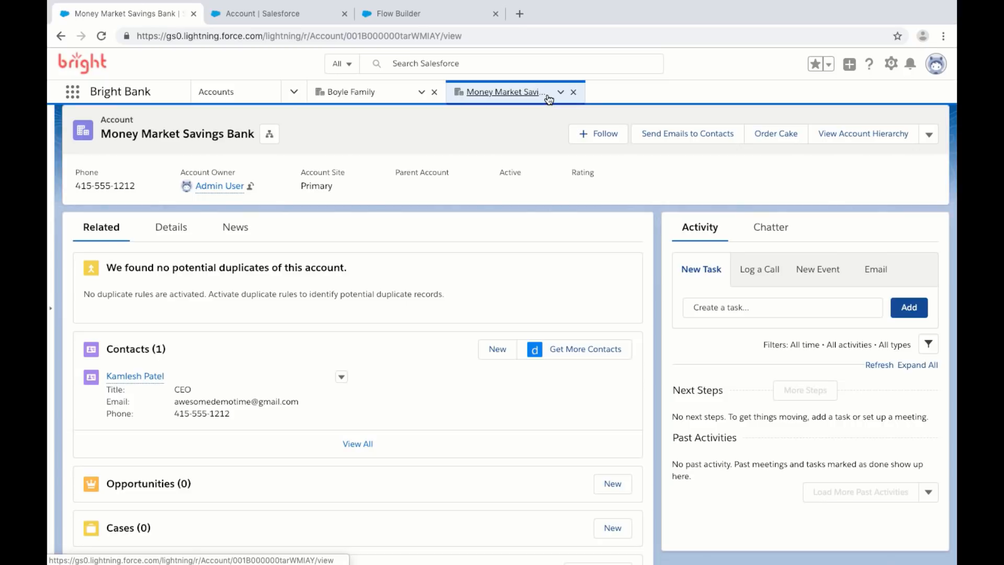
- Launch Send Emails to Contacts from the Money Market Savings Bank record, check the record ID in its URL, and close the window without sending
click(398, 97)
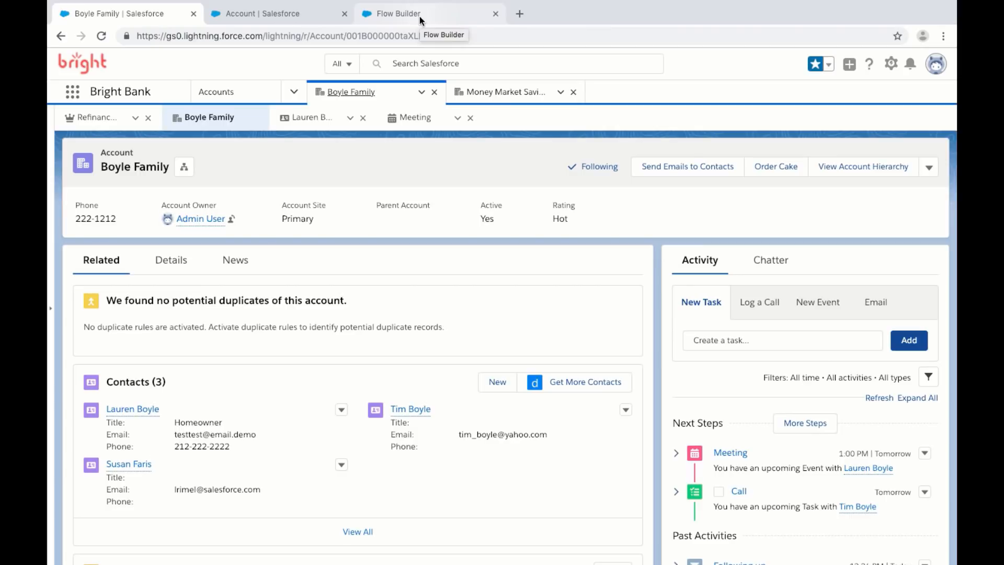
click(511, 101)
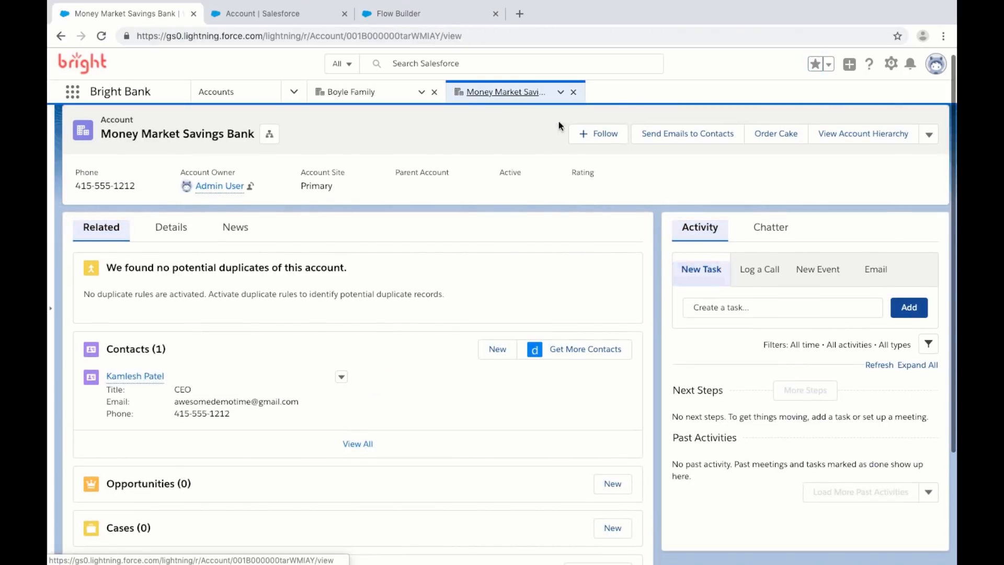
click(717, 137)
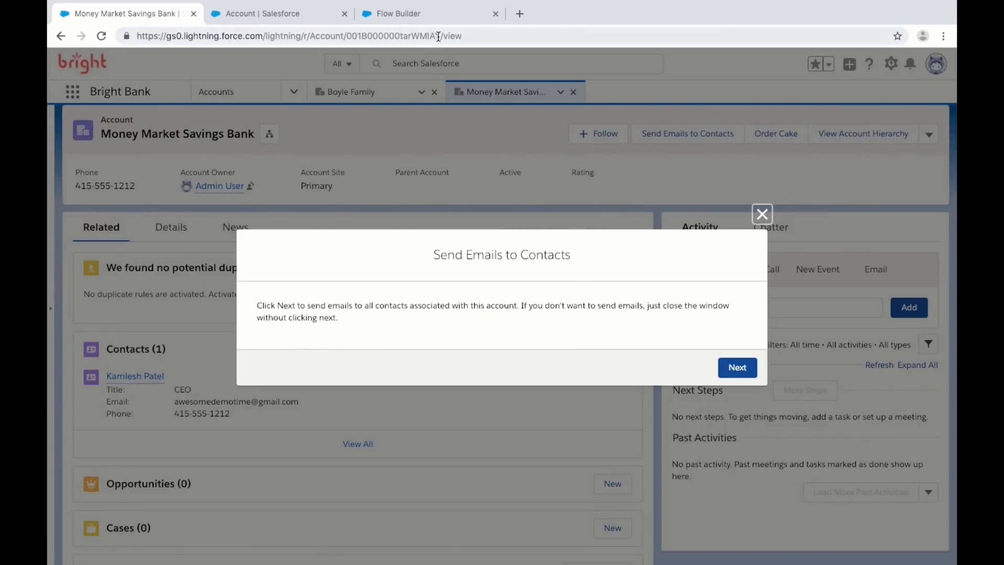
drag(439, 36, 346, 36)
click(461, 133)
click(762, 214)
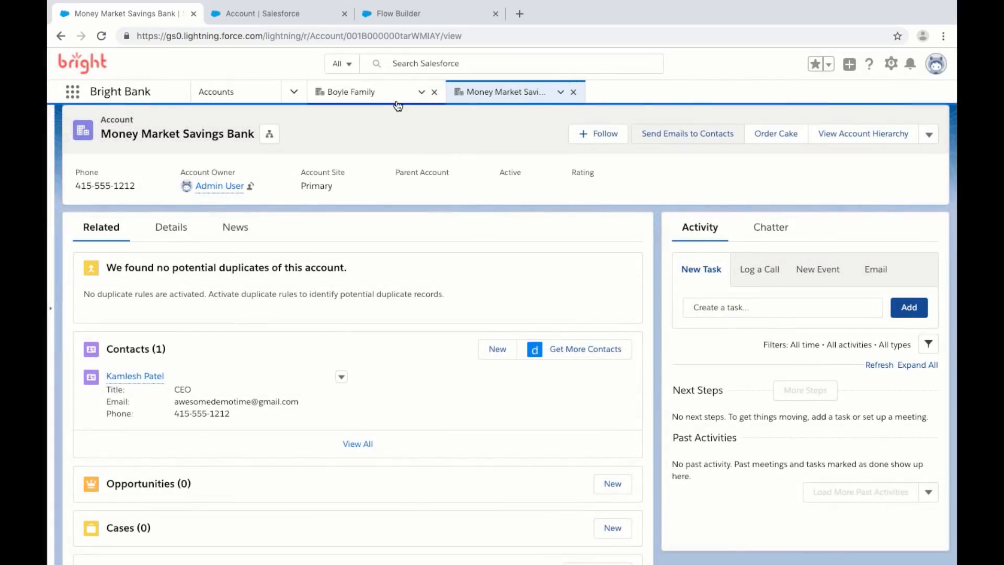
- Compare the record ID in the family account's URL with the AccountId filter value in the Get Records element, closing the element without changes
click(396, 100)
drag(438, 35, 343, 41)
click(386, 92)
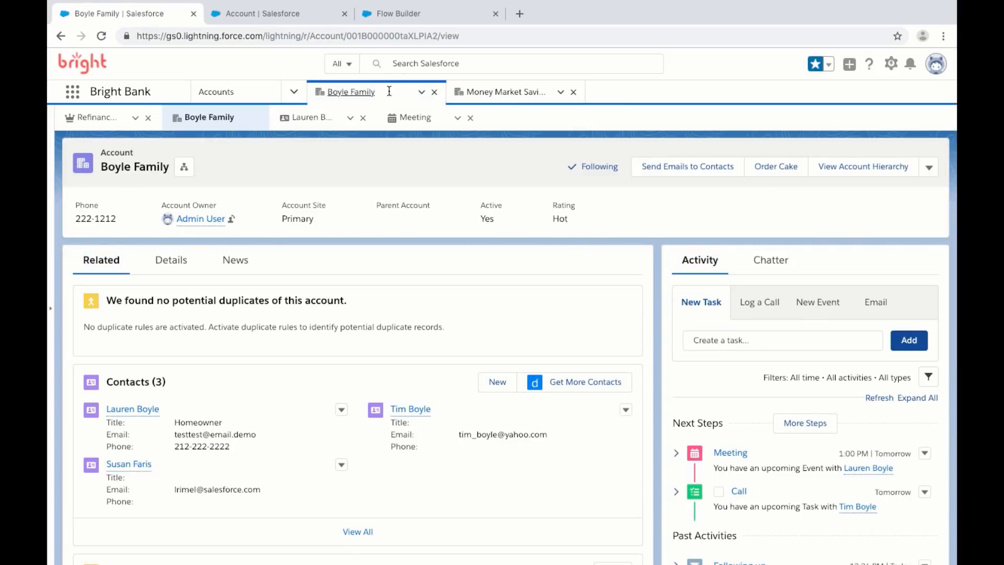
click(438, 16)
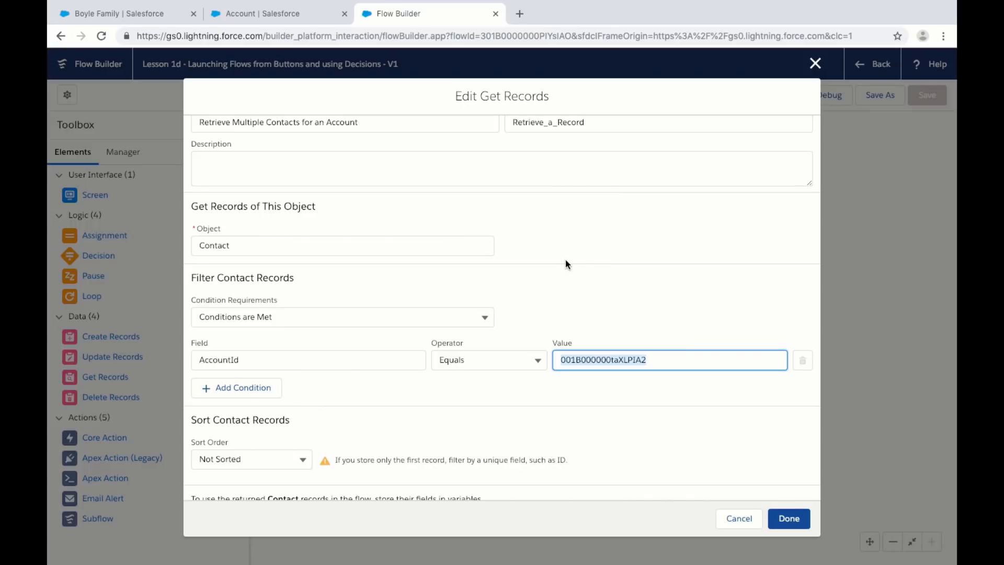
scroll(565, 259, down, 1)
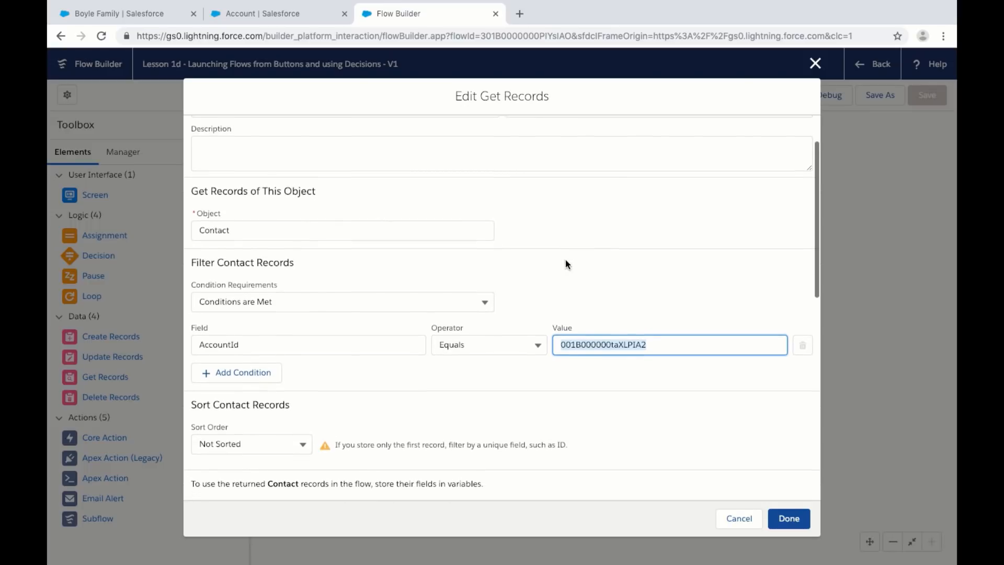
scroll(566, 264, down, 1)
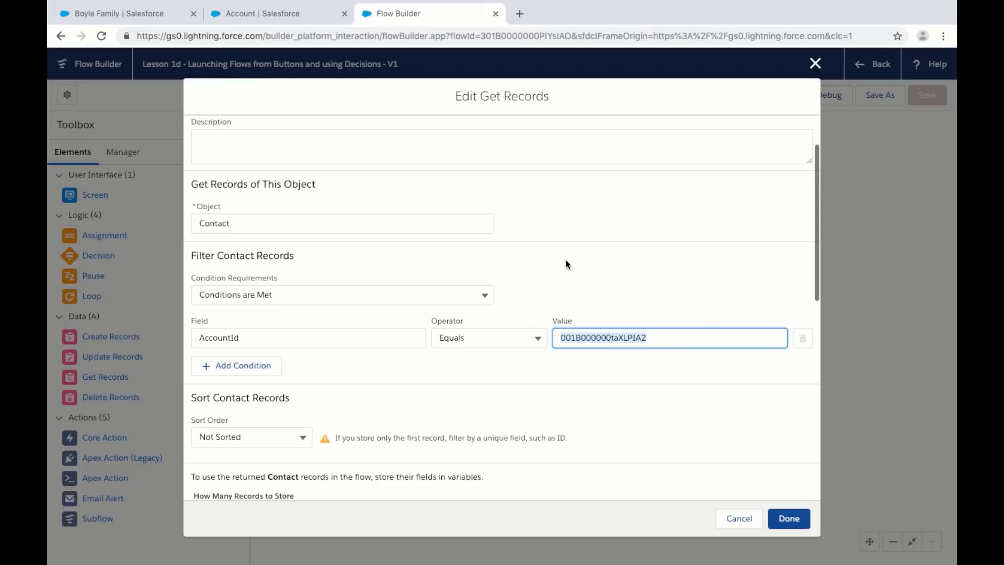
click(322, 23)
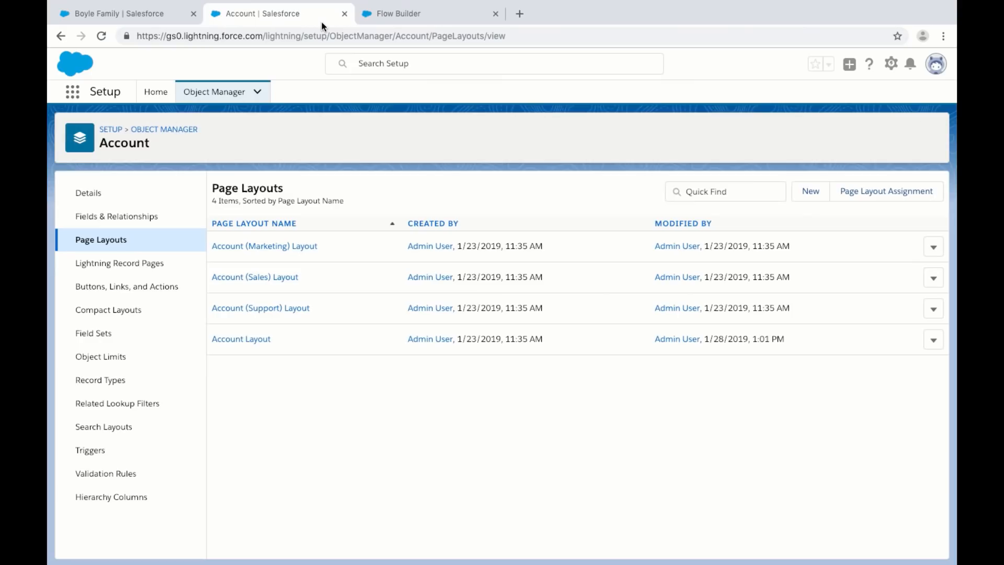
click(171, 17)
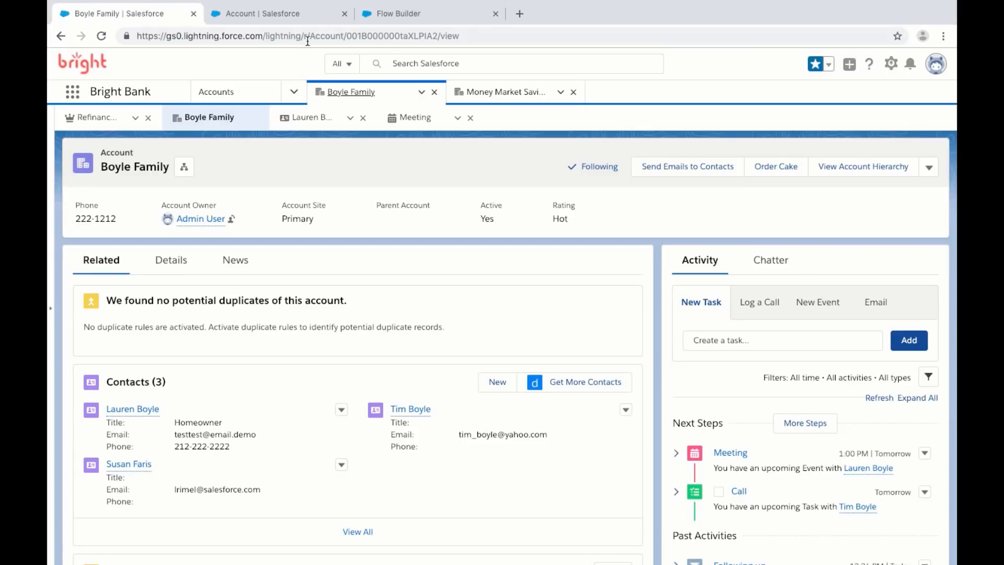
drag(345, 36, 437, 36)
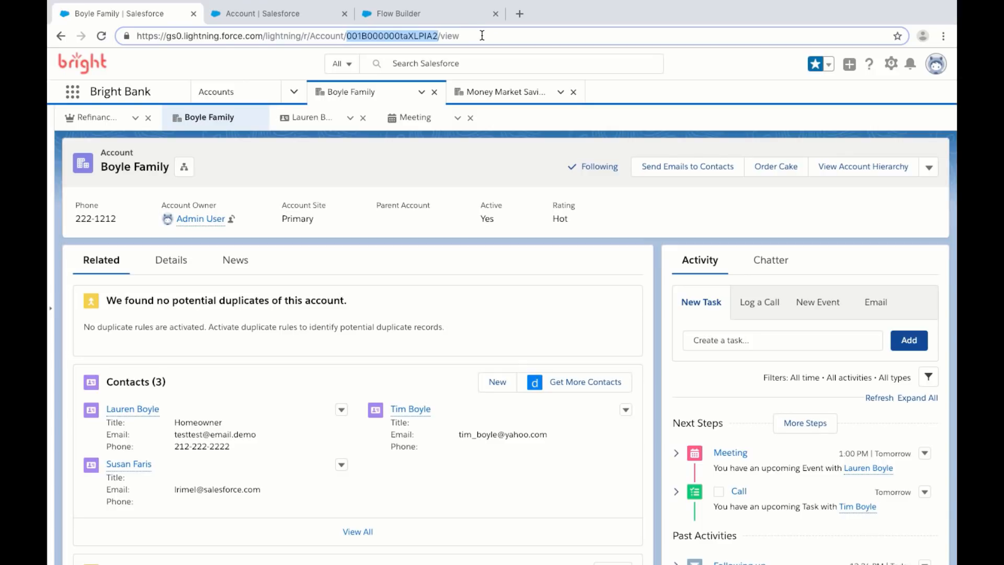
click(460, 17)
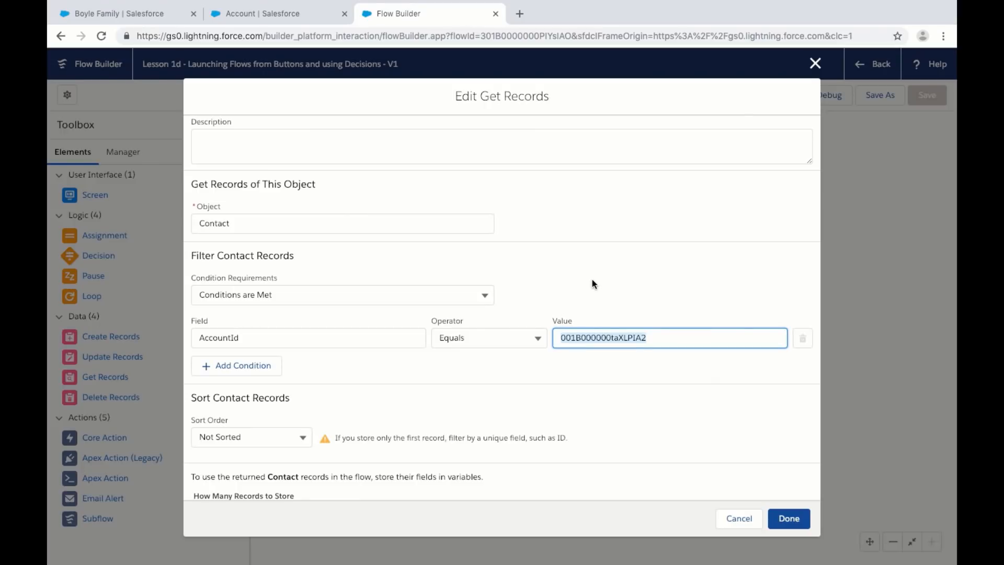
scroll(591, 279, down, 1)
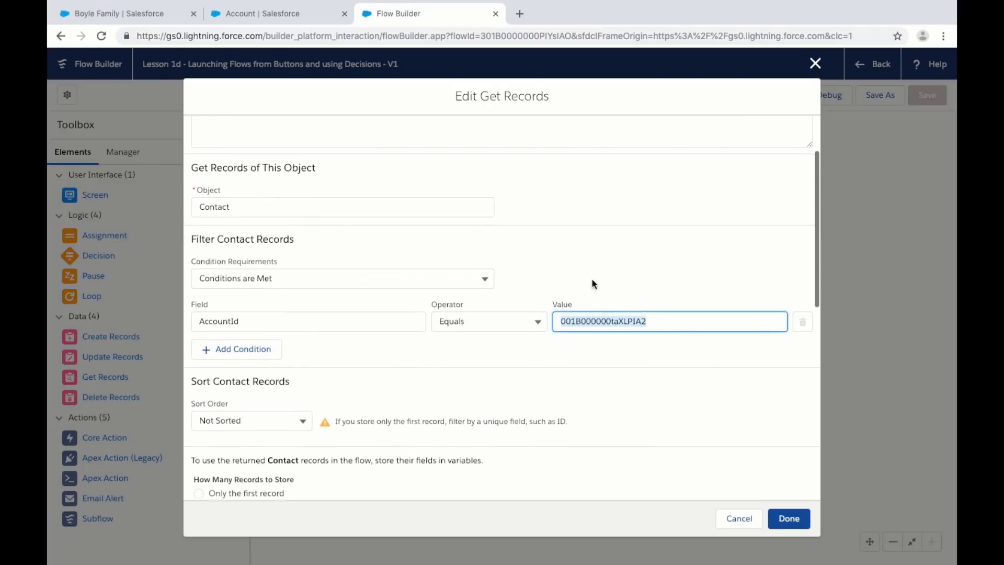
click(738, 519)
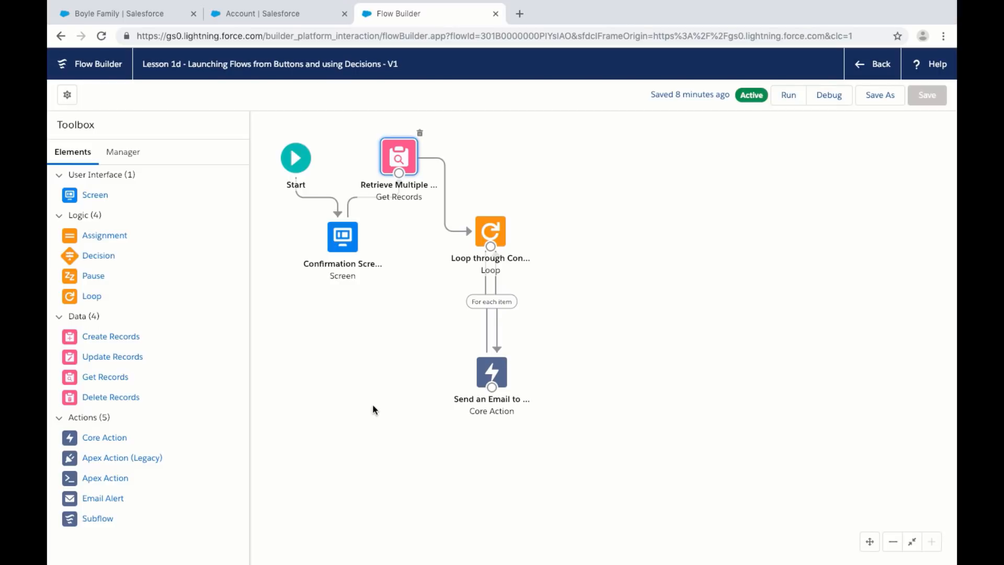
- Start a new Variable resource in the Lesson 1d flow with the API name recordId
click(123, 151)
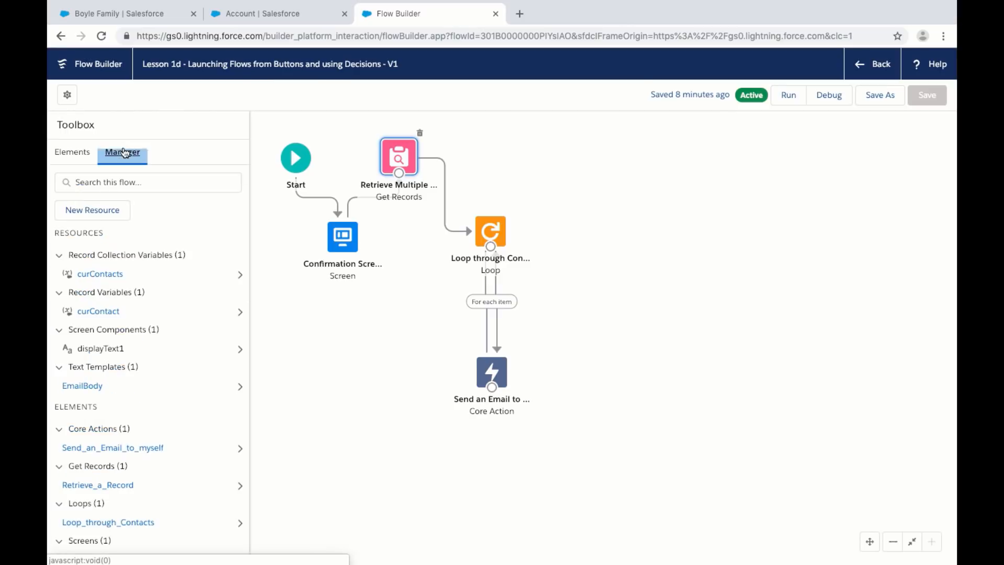
click(102, 210)
click(254, 267)
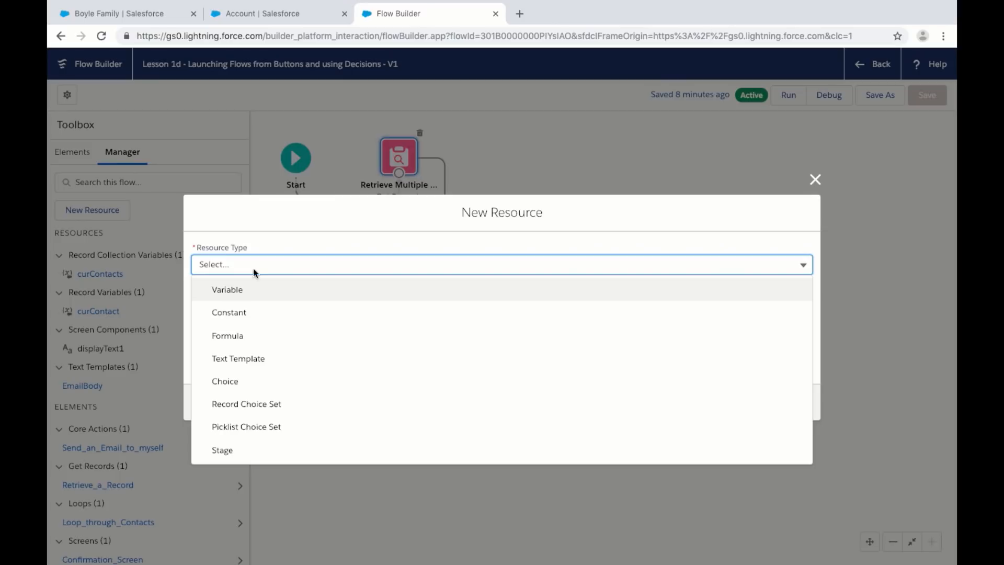
click(254, 290)
click(271, 269)
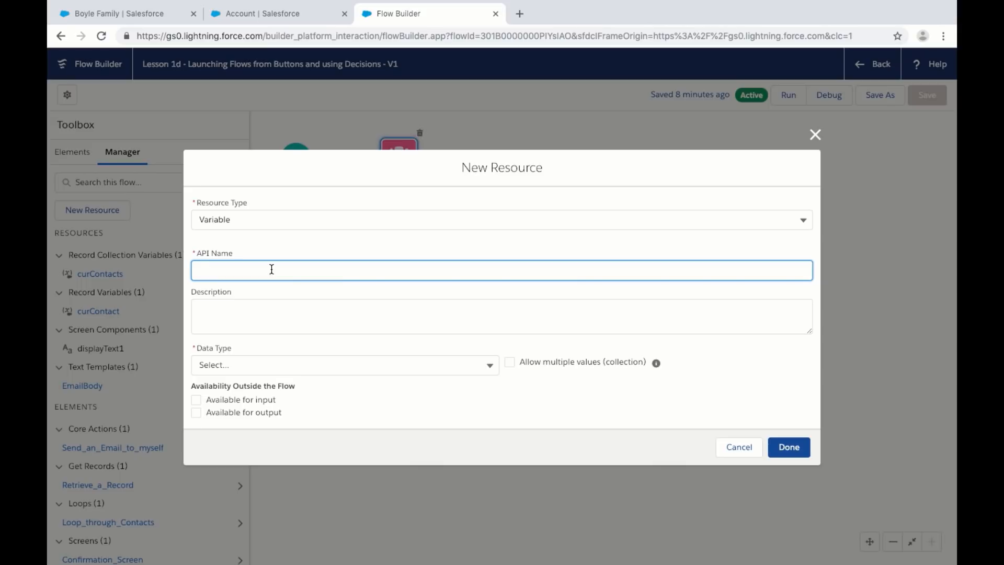
text(recordId)
- Give the recordId variable the Text data type, make it available for input, and finish creating it
click(453, 365)
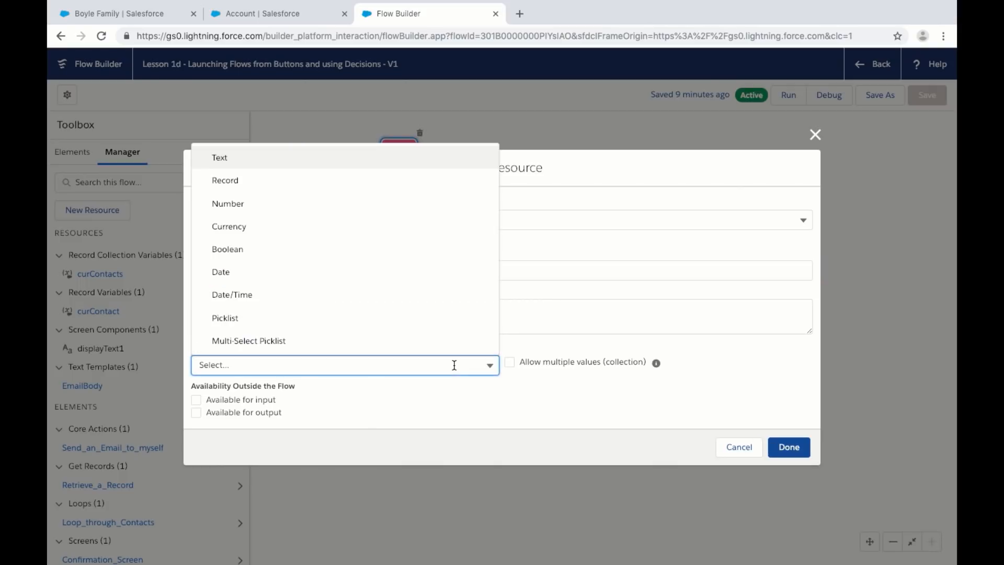
click(311, 179)
click(346, 355)
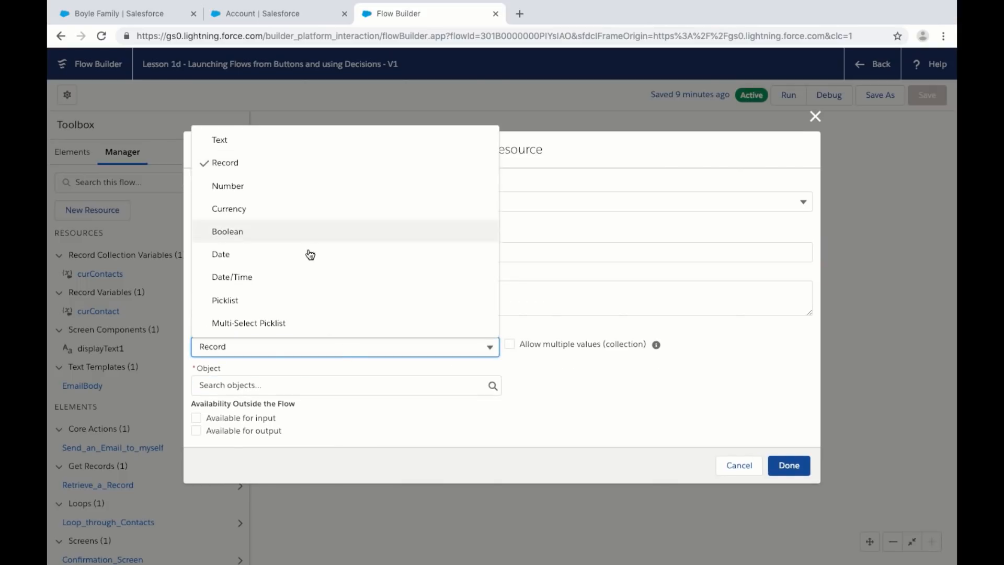
click(289, 140)
click(391, 323)
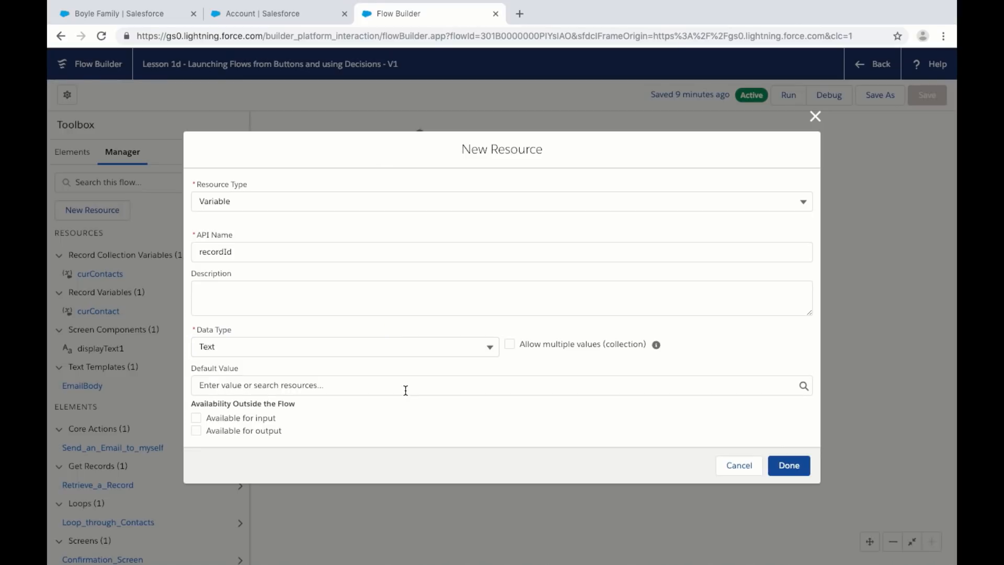
click(197, 418)
click(798, 468)
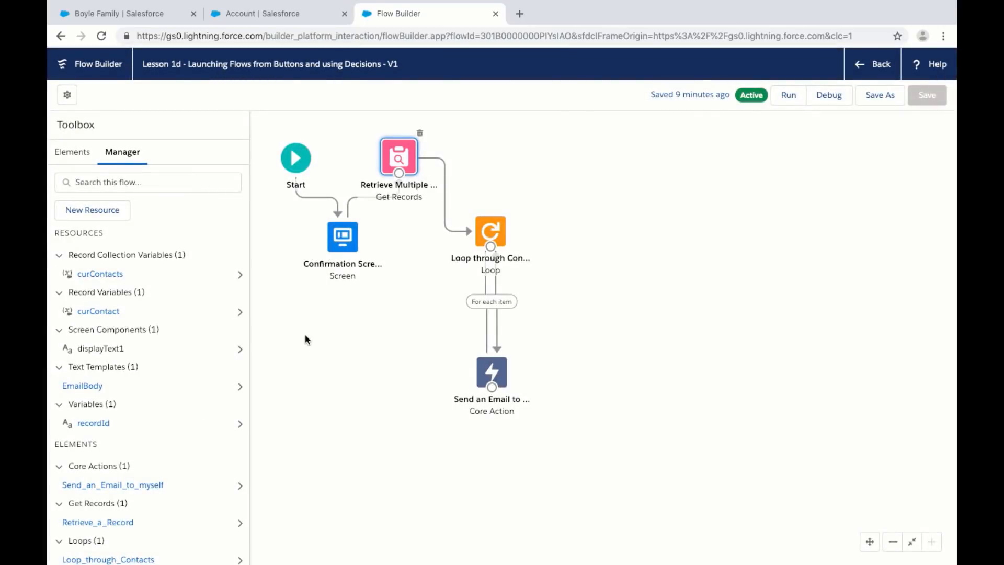
- In the Retrieve Multiple Contacts for an Account element, replace the hard-coded AccountId filter value with the recordId variable and confirm the element
scroll(203, 370, down, 1)
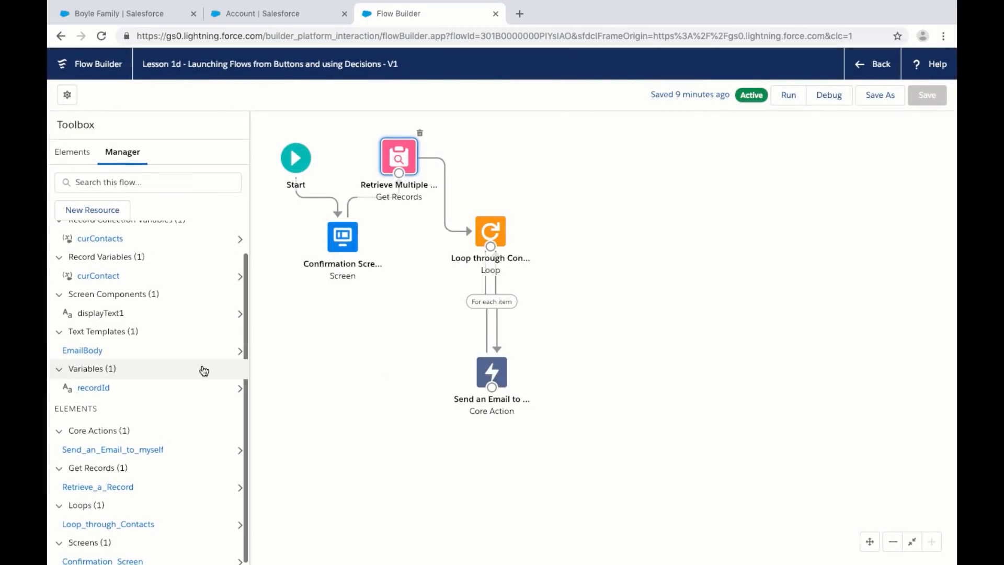
scroll(203, 370, down, 1)
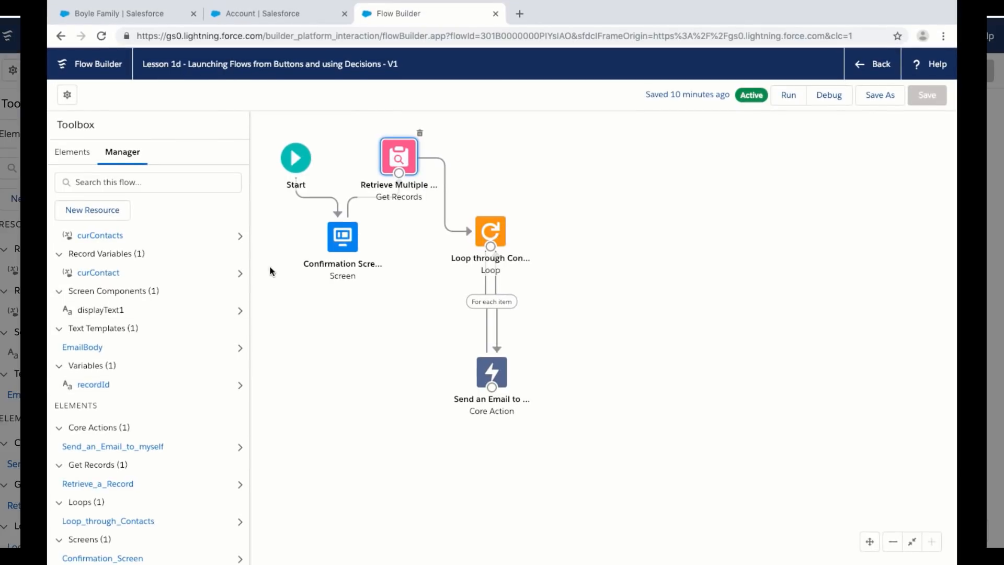
double_click(397, 166)
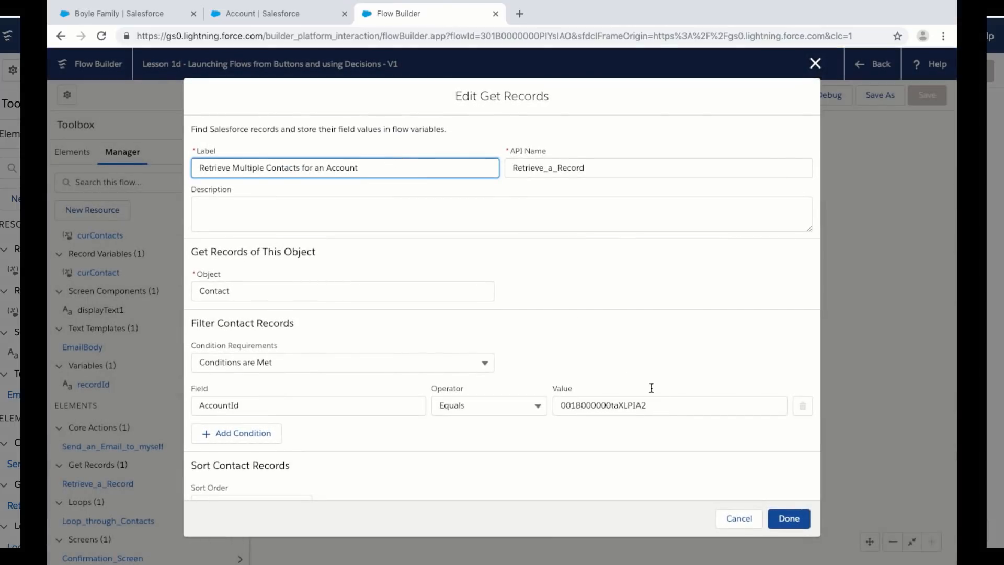
click(678, 402)
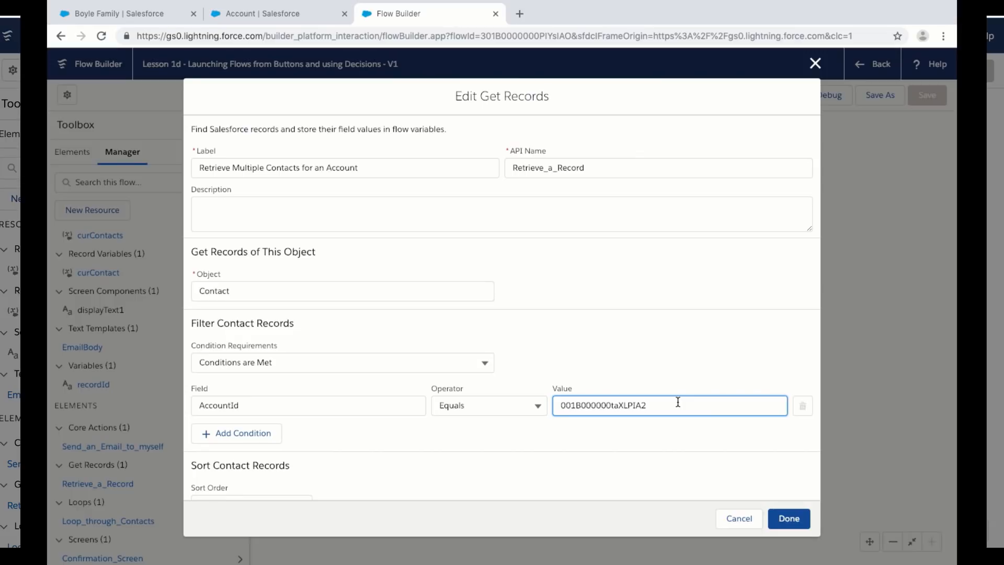
drag(677, 402, 557, 405)
key(BackSpace)
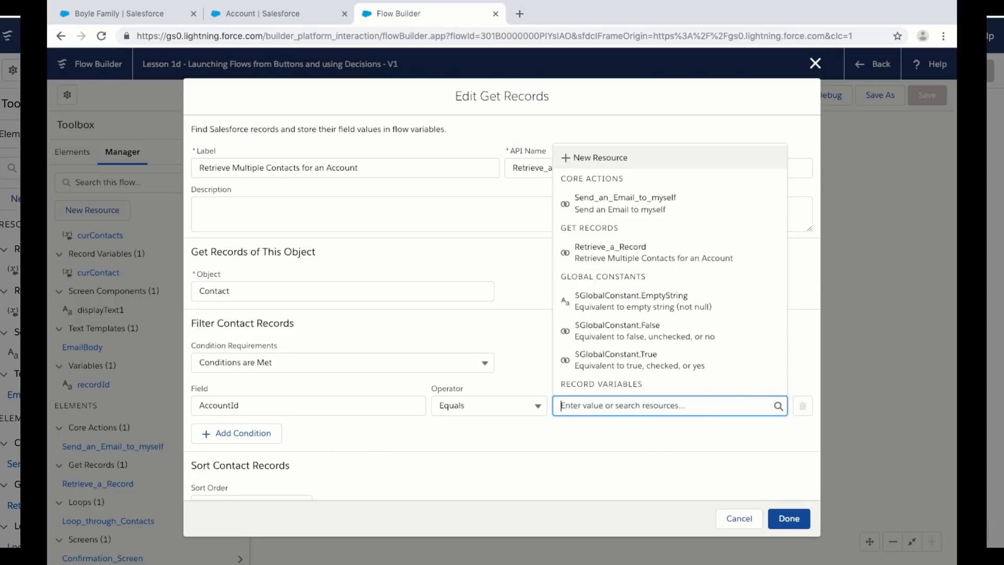
scroll(679, 359, down, 2)
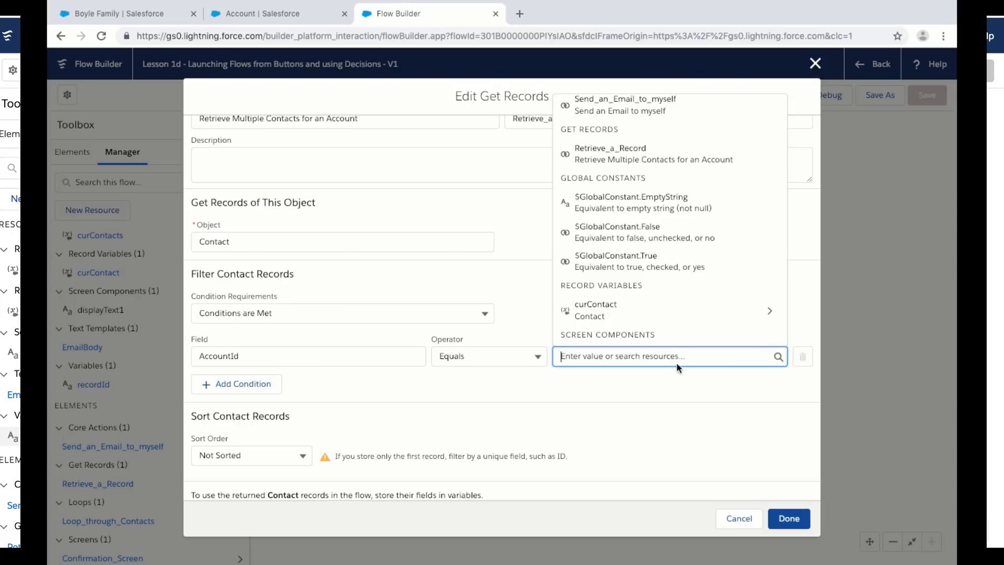
scroll(704, 283, down, 3)
scroll(704, 282, up, 3)
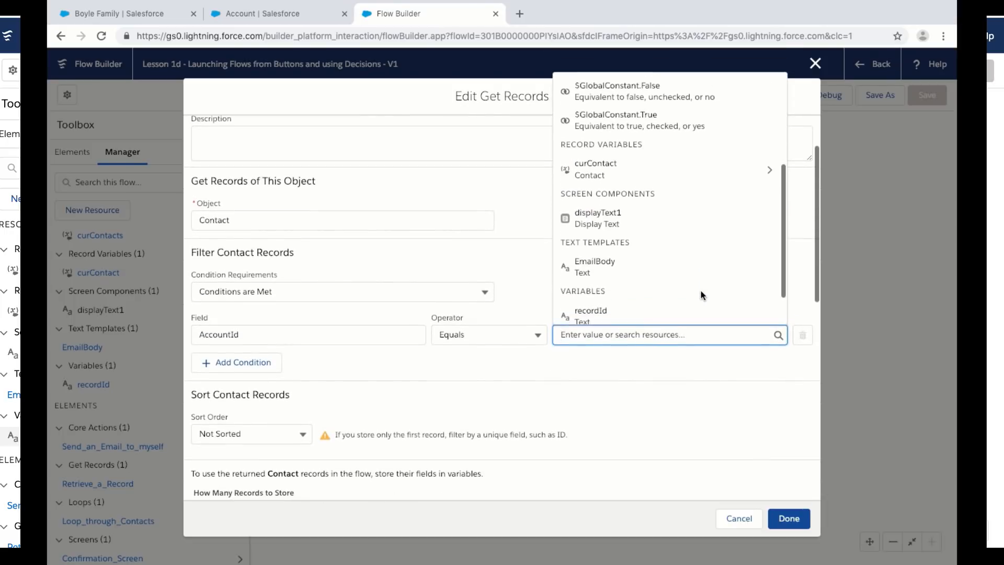
click(665, 313)
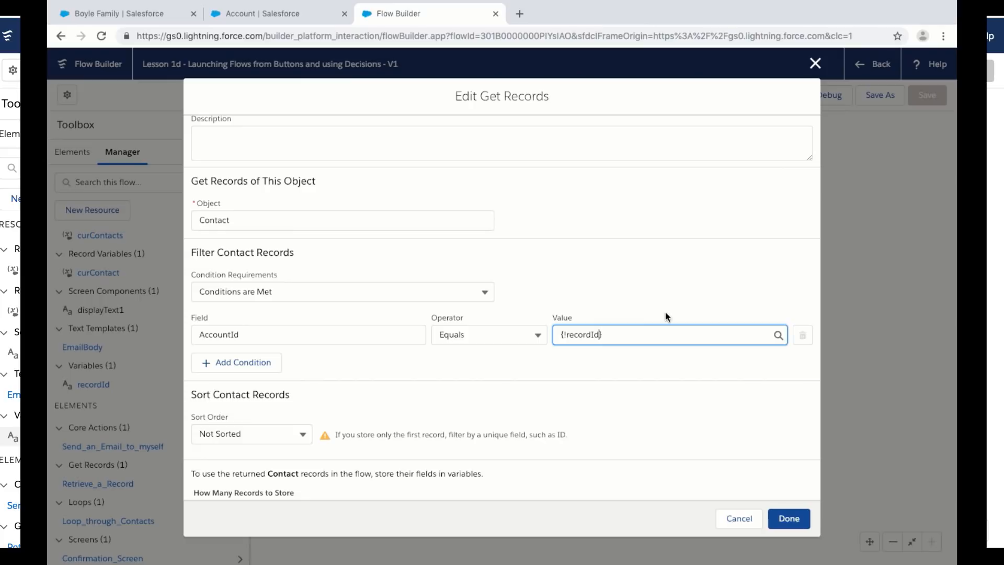
click(789, 518)
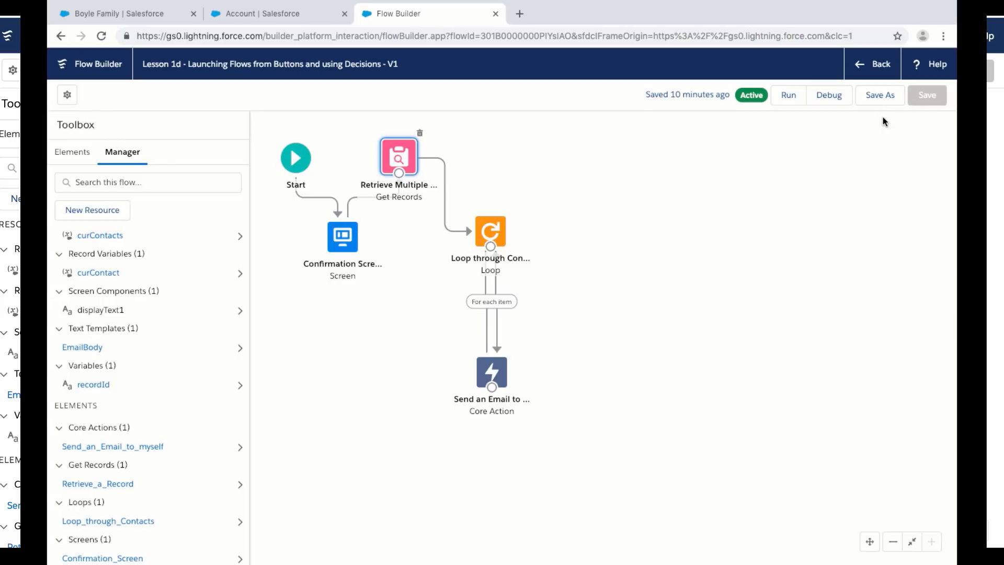
- Save the Lesson 1d flow as a new version and return to the Flows list to locate it
click(879, 95)
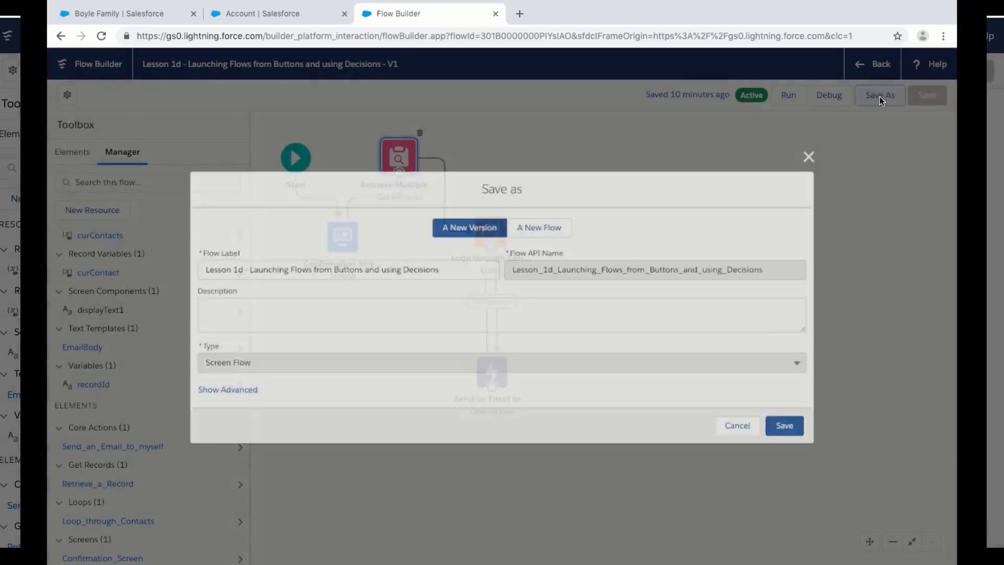
click(790, 428)
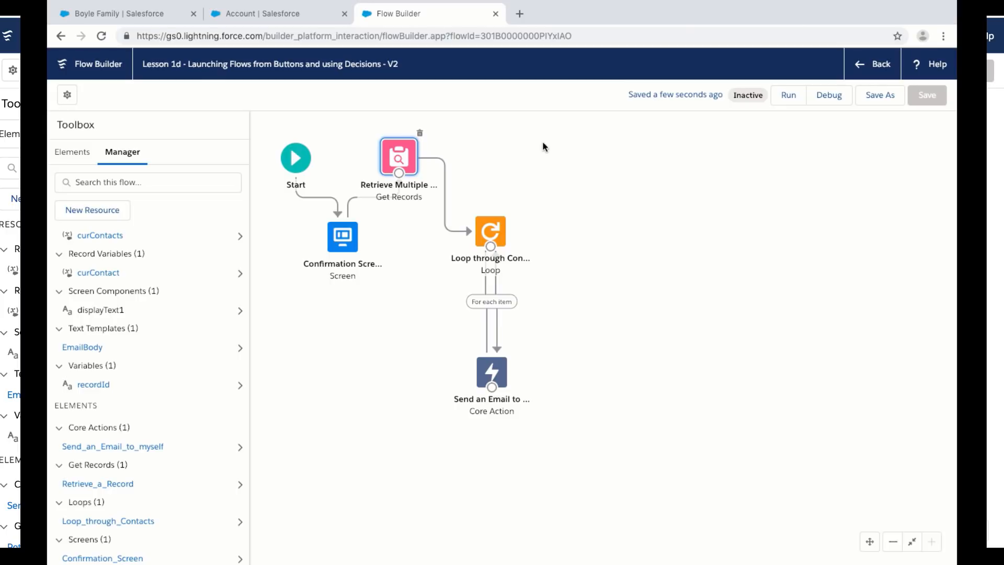
click(878, 64)
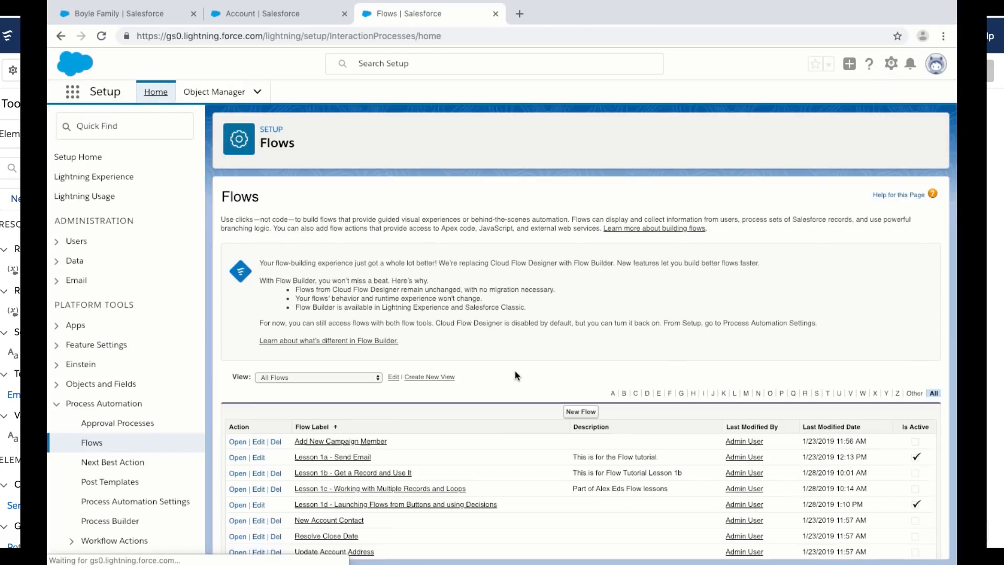
scroll(517, 375, down, 1)
scroll(514, 375, down, 2)
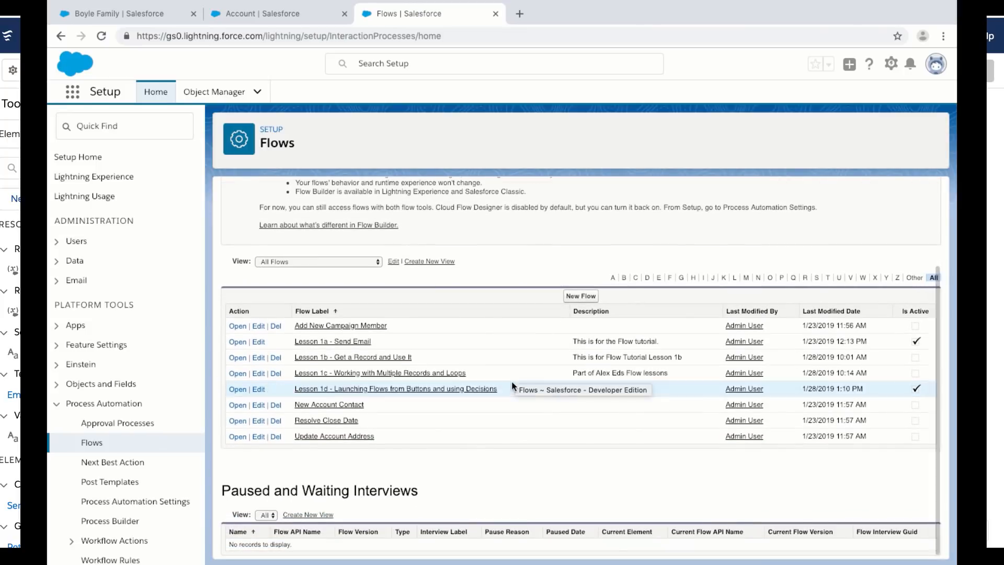
scroll(466, 422, down, 1)
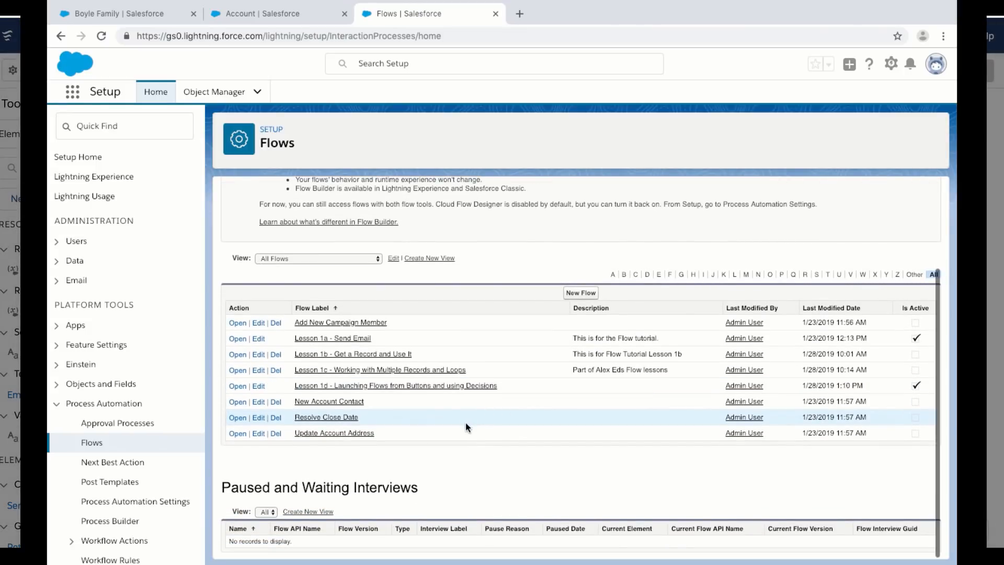
- Activate version 2 of the Lesson 1d flow and open that version in Flow Builder
click(409, 393)
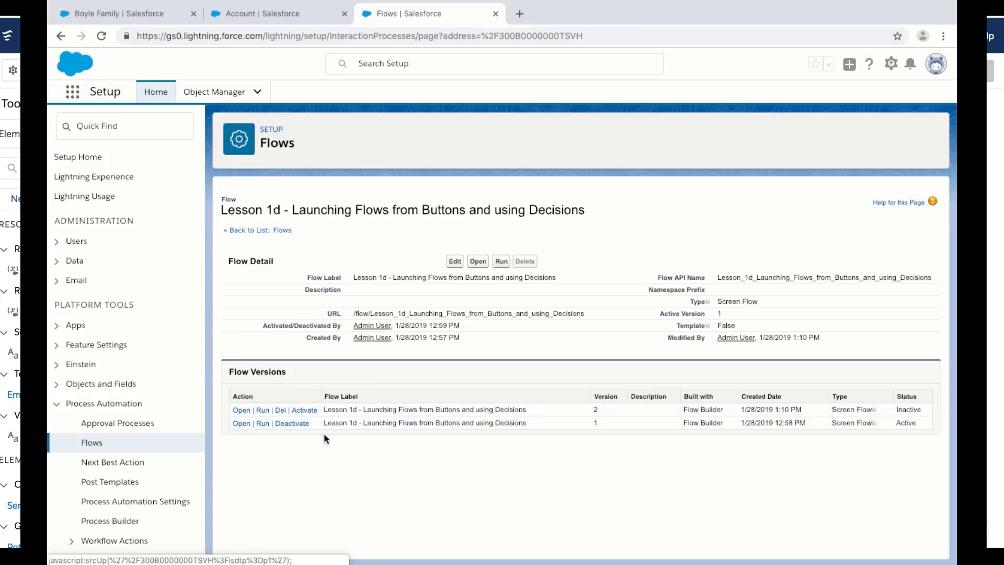
click(305, 410)
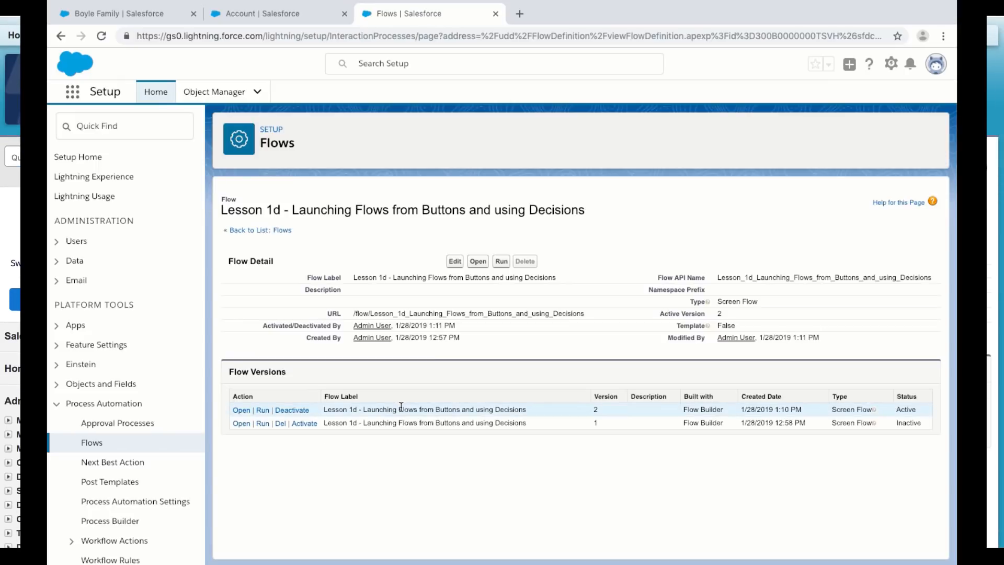
click(242, 410)
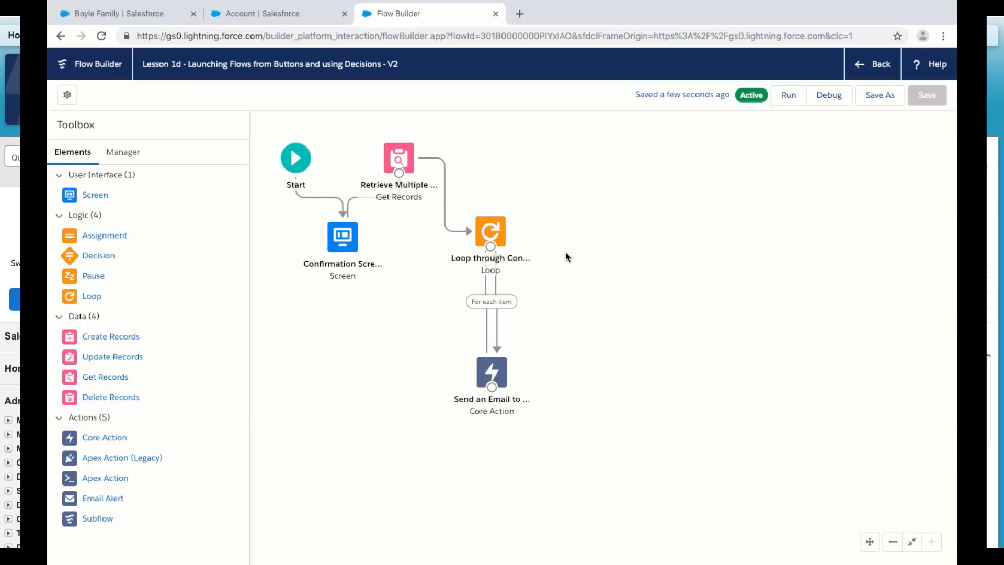
- Open the details of the contact belonging to the Money Market Savings Bank account
click(166, 17)
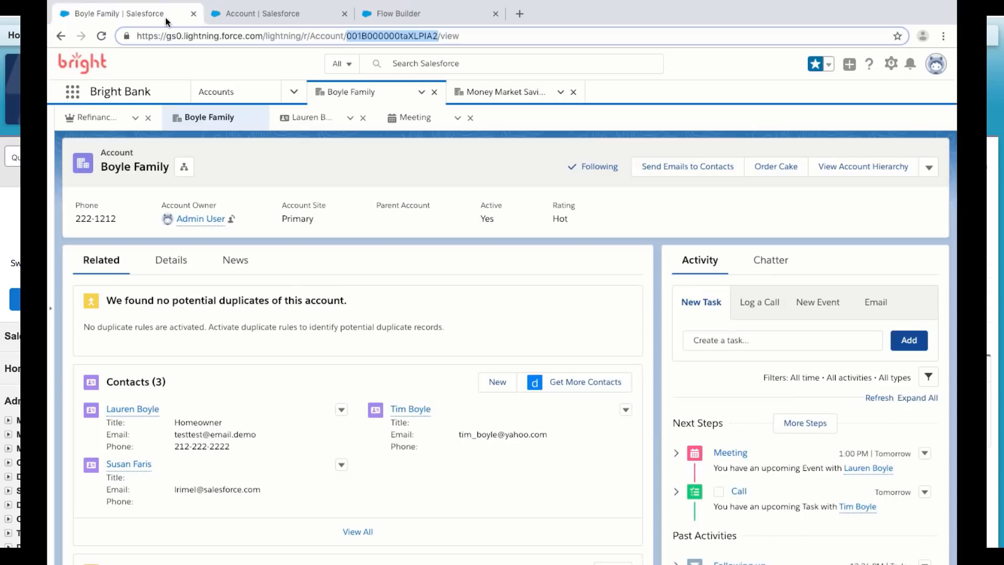
click(499, 93)
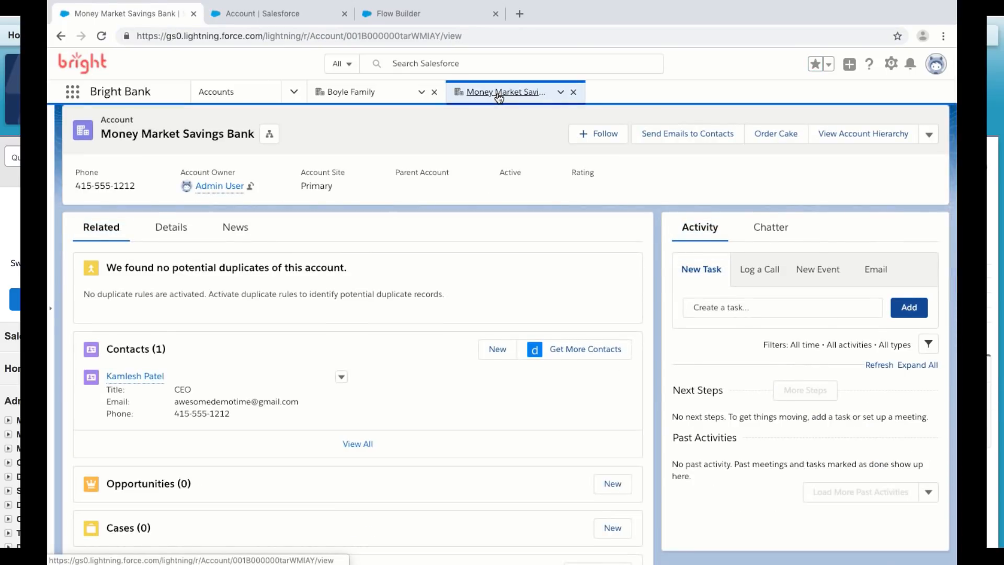
click(152, 377)
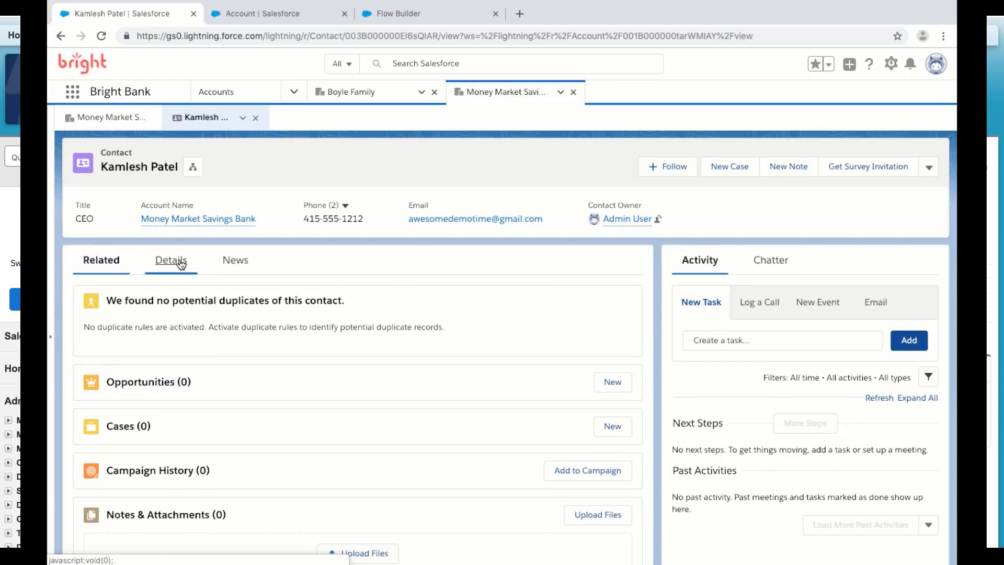
click(169, 260)
scroll(341, 379, down, 2)
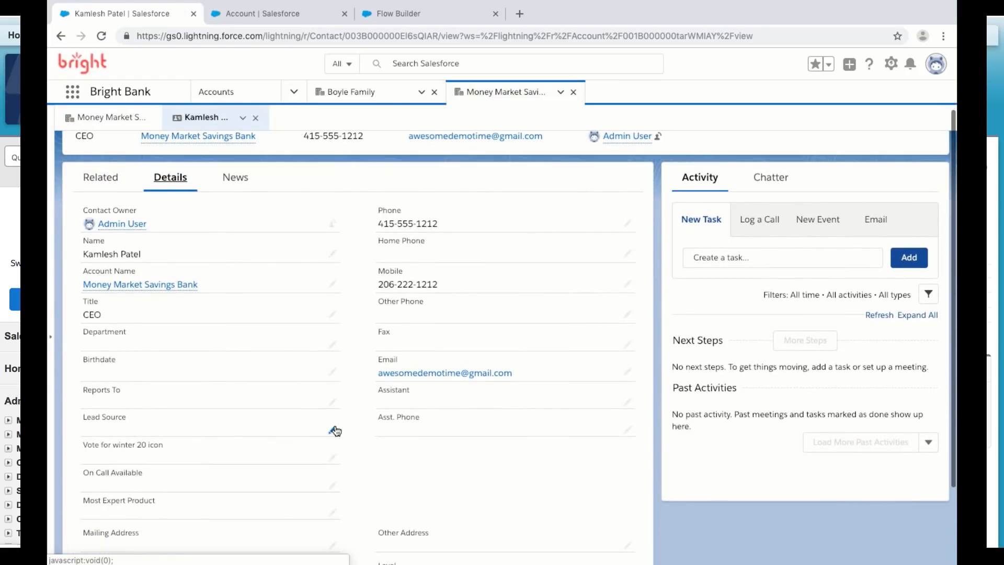
- Set the contact's Vote for winter 20 icon field to Kodiak Cody and save the contact
right_click(335, 436)
click(331, 459)
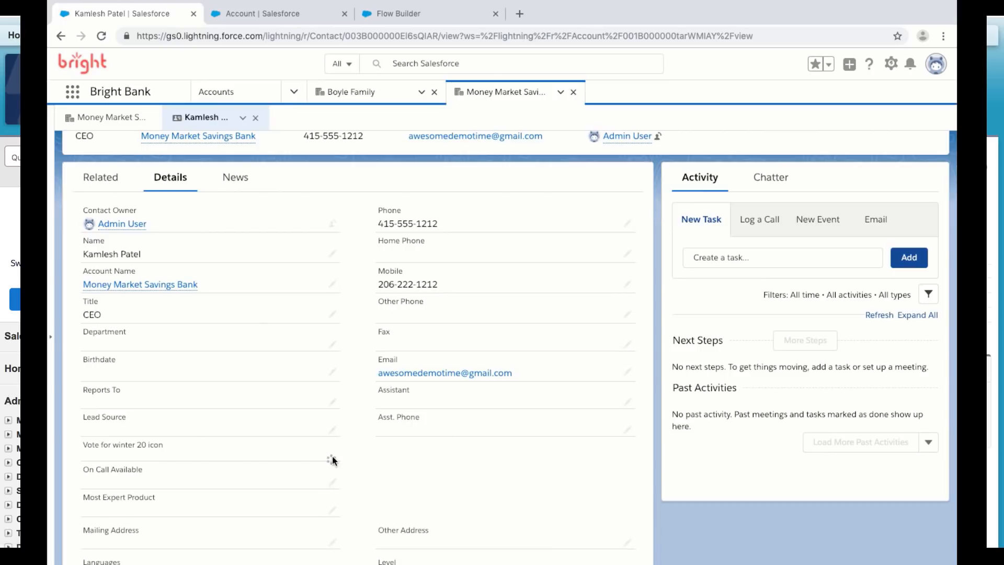
click(331, 456)
text(Kodia)
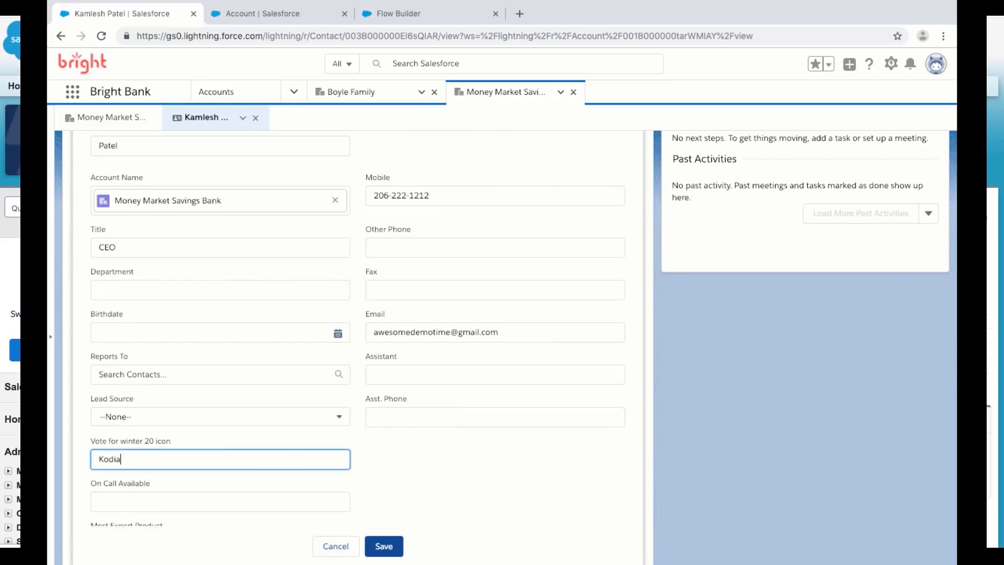
text(k Cody)
click(384, 545)
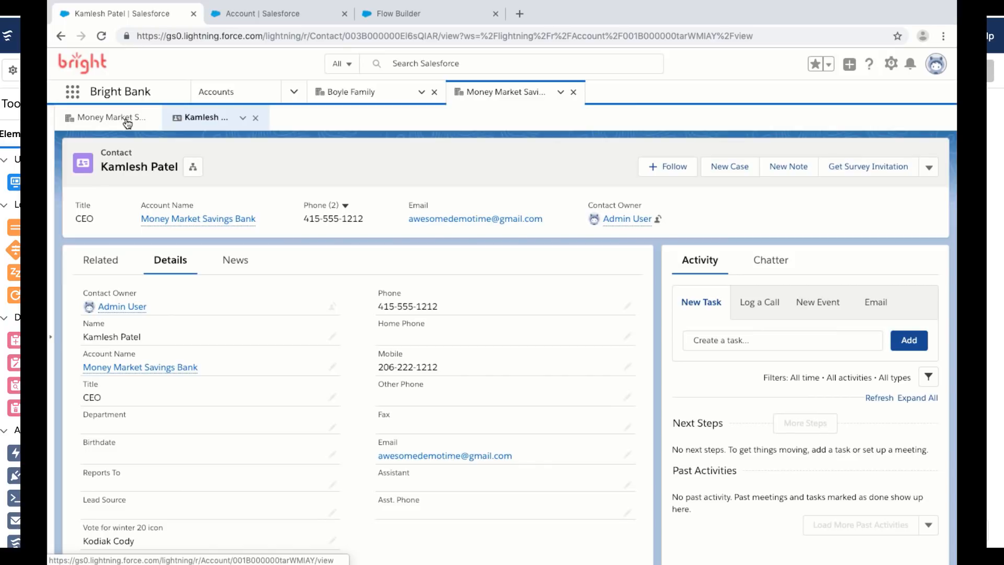
- Return to the Money Market Savings Bank account, reload its page and launch Send Emails to Contacts
click(396, 13)
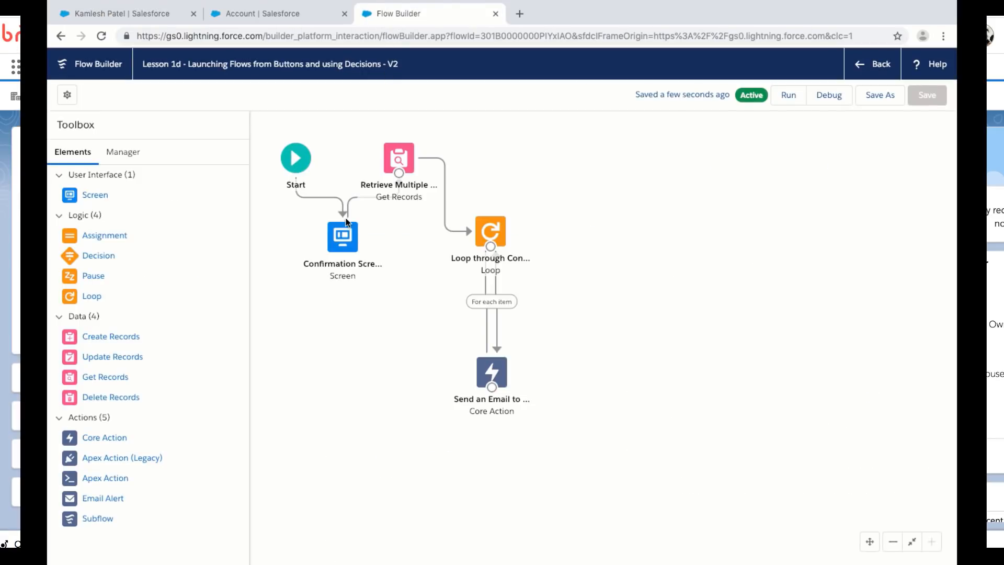
click(180, 17)
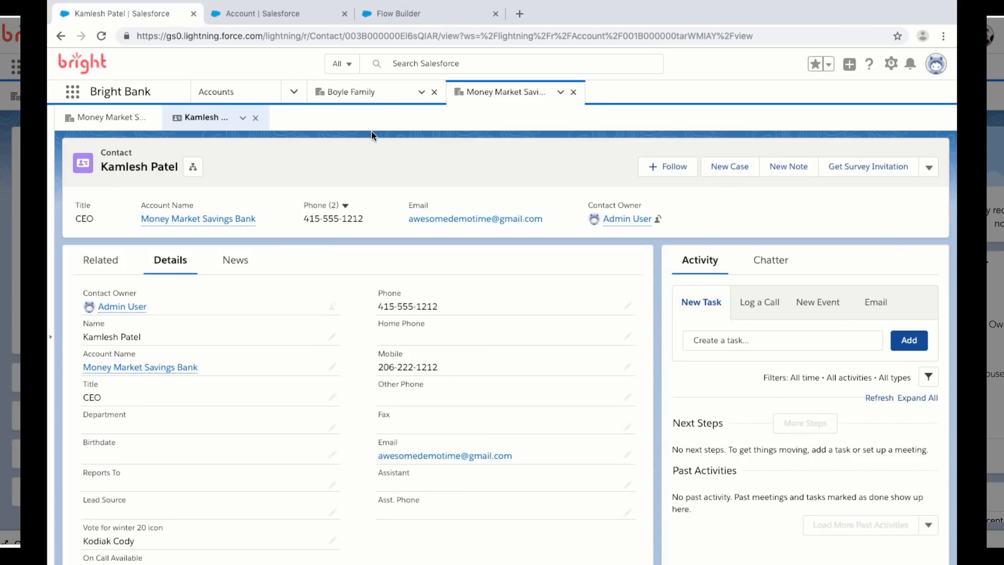
click(115, 117)
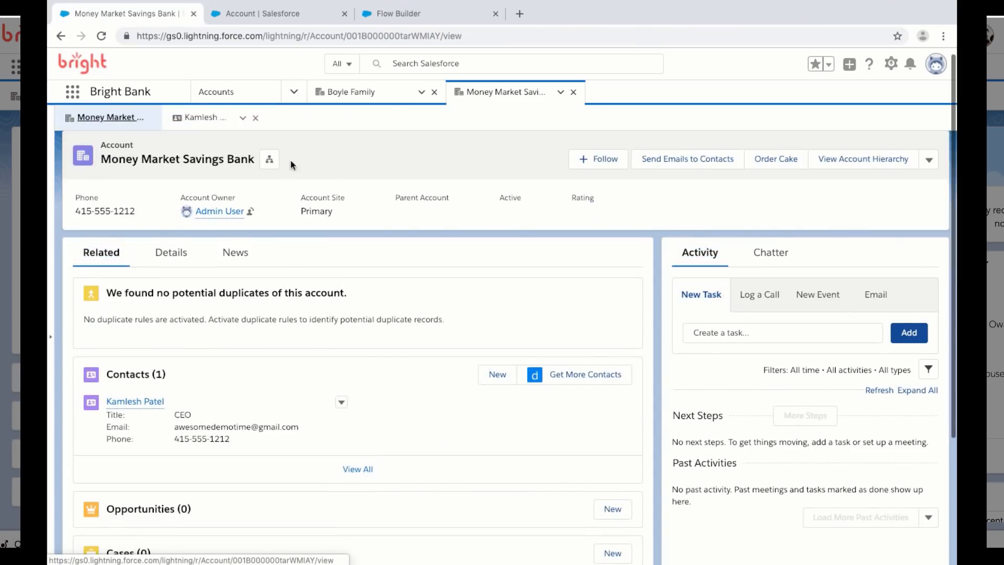
key(super+r)
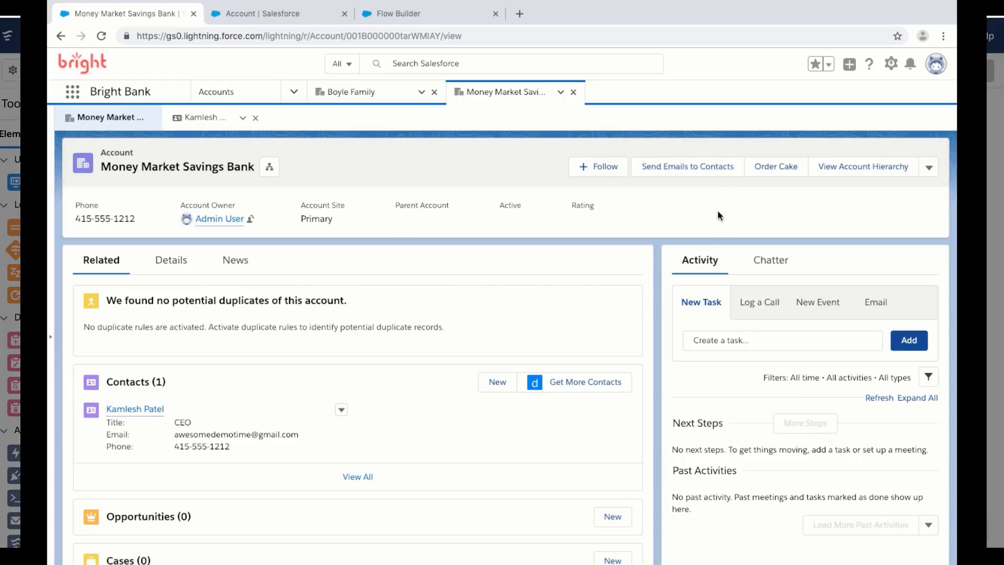
click(715, 172)
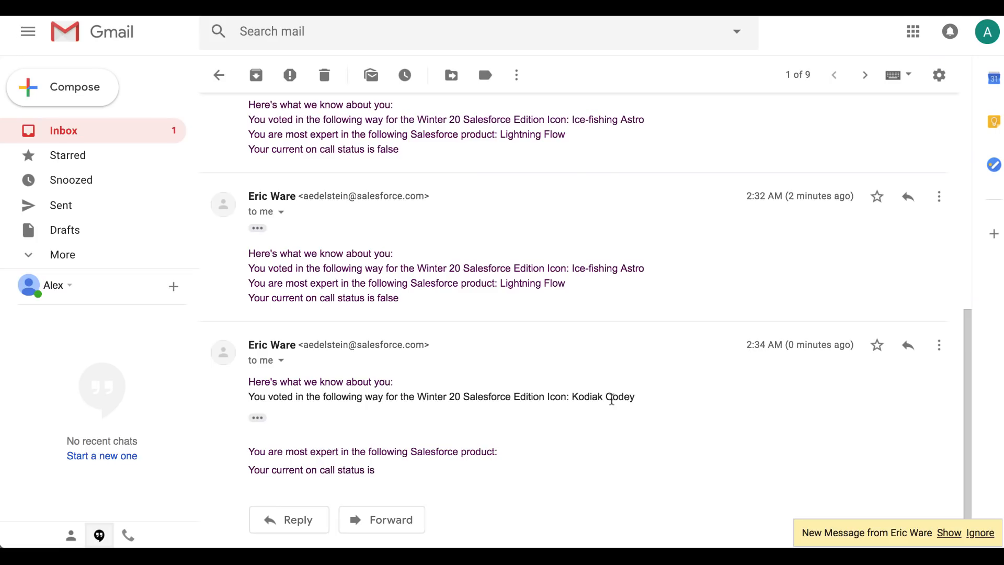
- Show the newly arrived email in Gmail, expand its trimmed content and check the Winter 20 icon vote
click(948, 533)
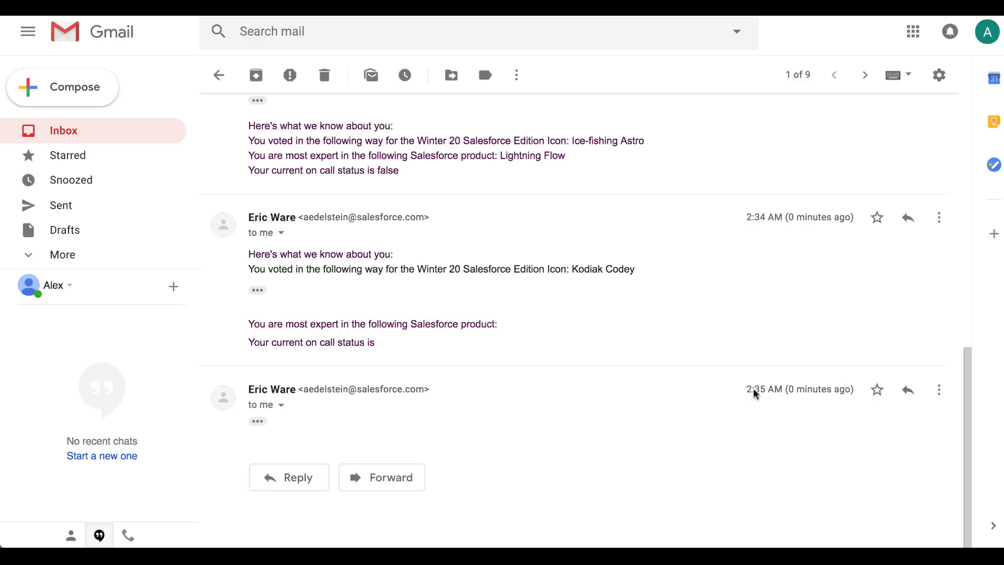
click(257, 422)
scroll(513, 439, down, 1)
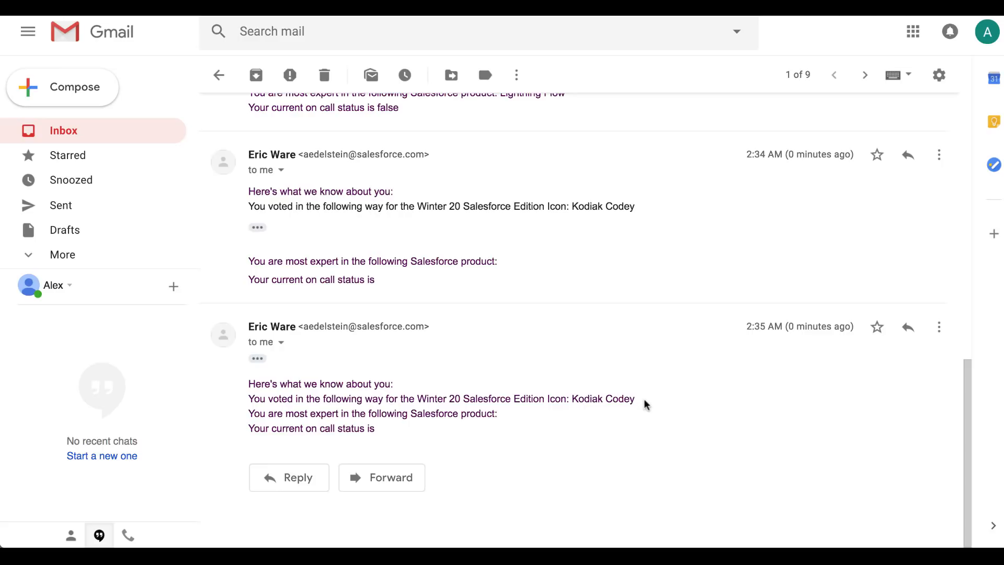
drag(635, 400, 572, 400)
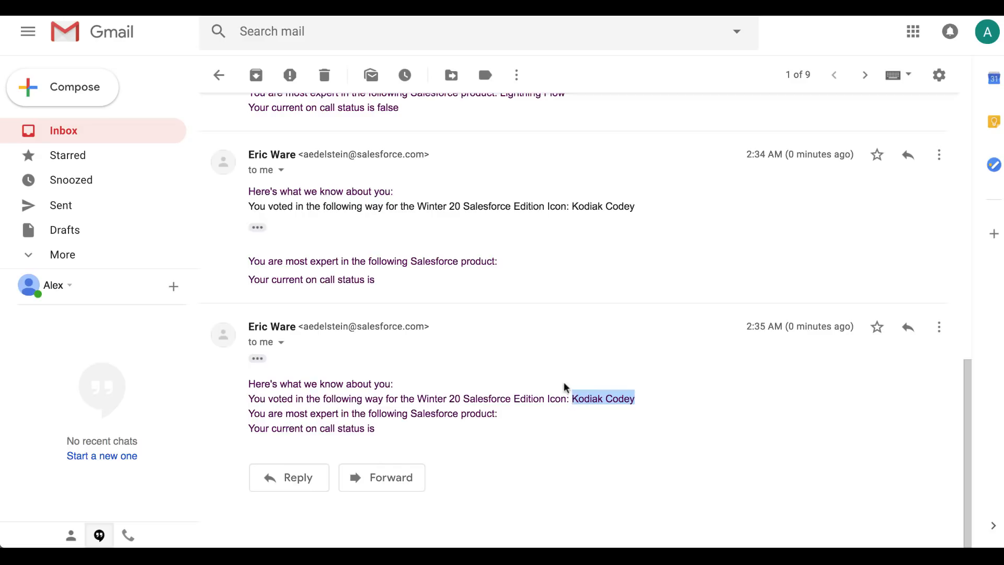
- Run Send Emails to Contacts from the family account in Salesforce and check the icon vote in the email received in Gmail
key(ctrl+Left)
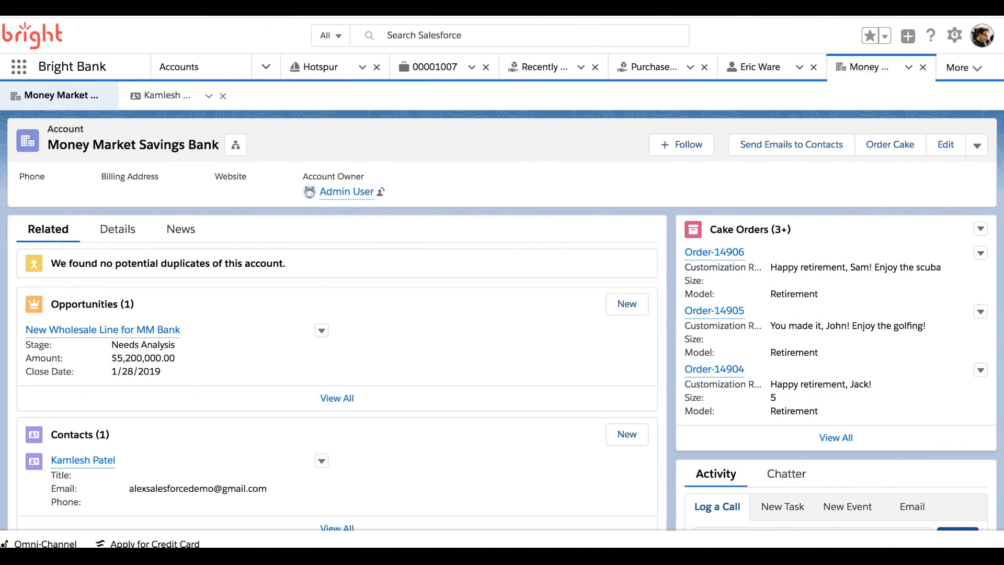
click(923, 68)
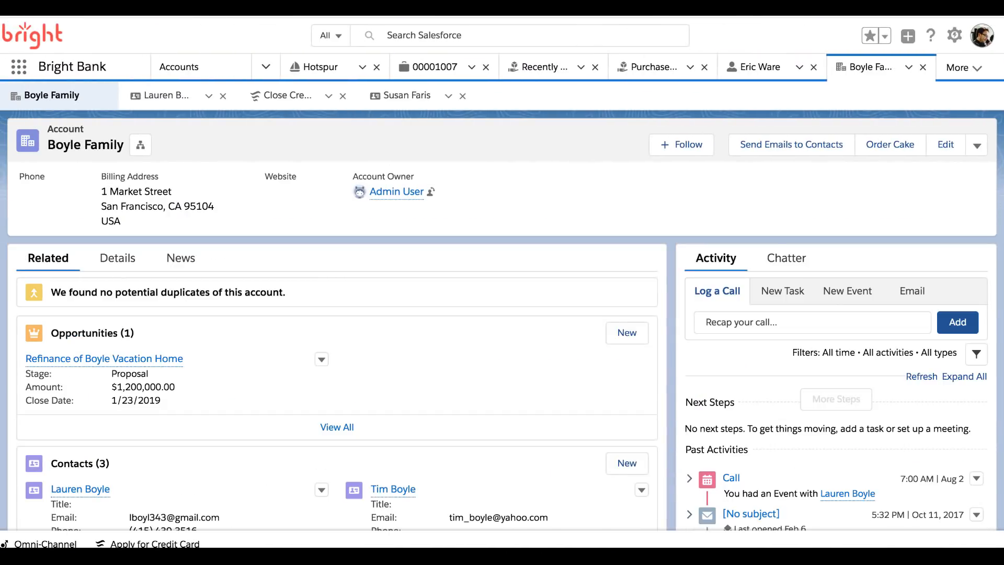
click(786, 147)
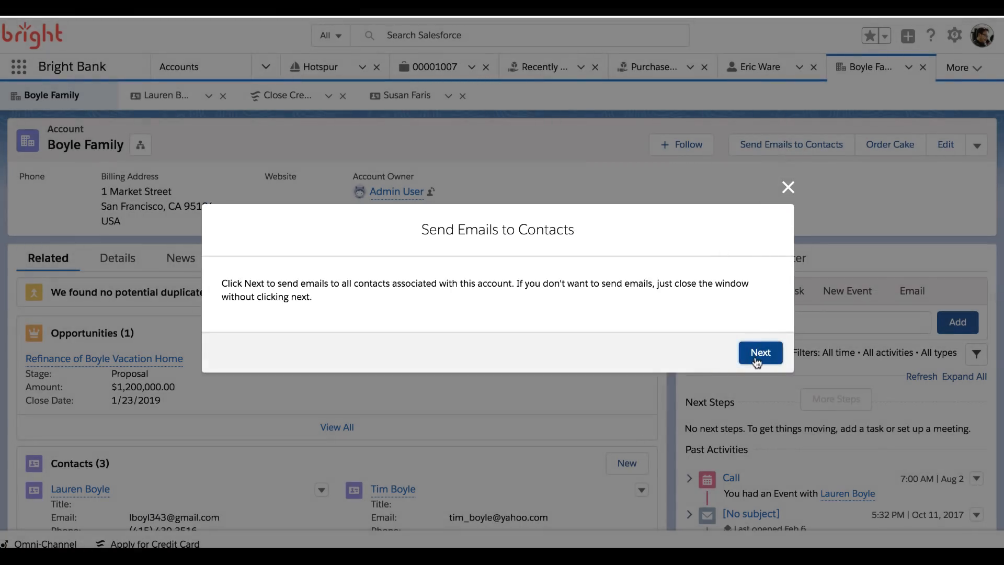
click(761, 352)
key(ctrl+Right)
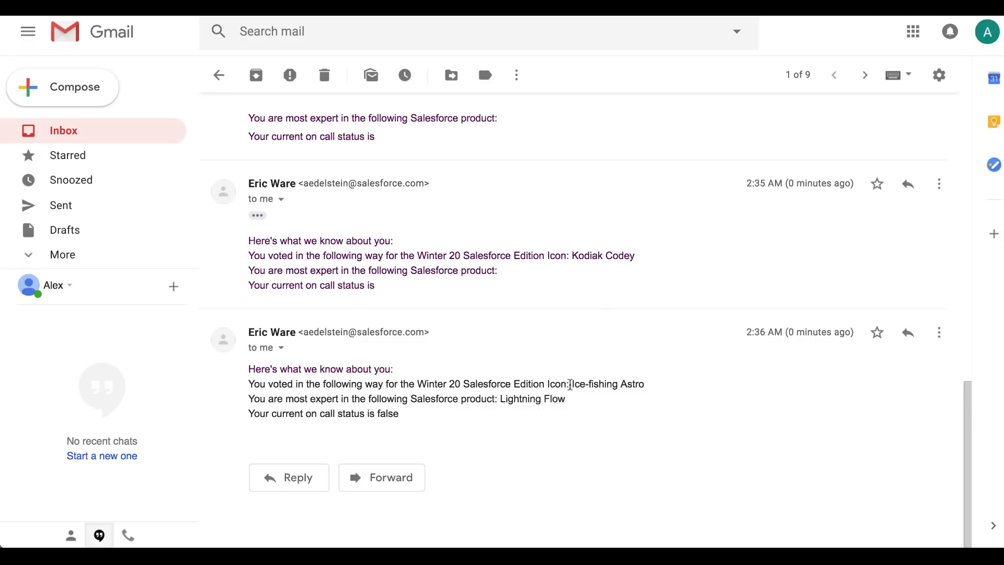
drag(568, 384, 669, 380)
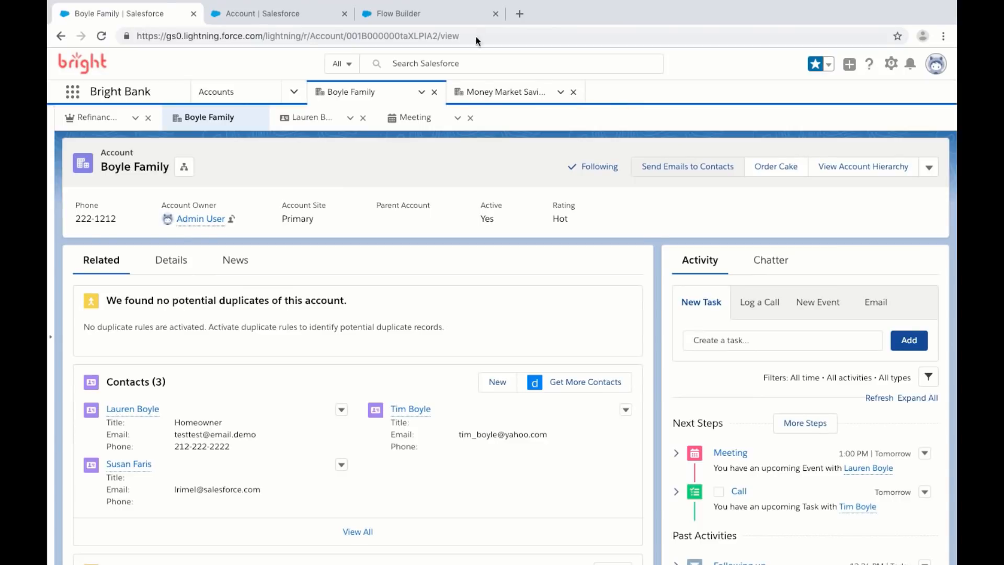
- Review the flow, then try to set the family account's Industry to Agriculture
click(455, 14)
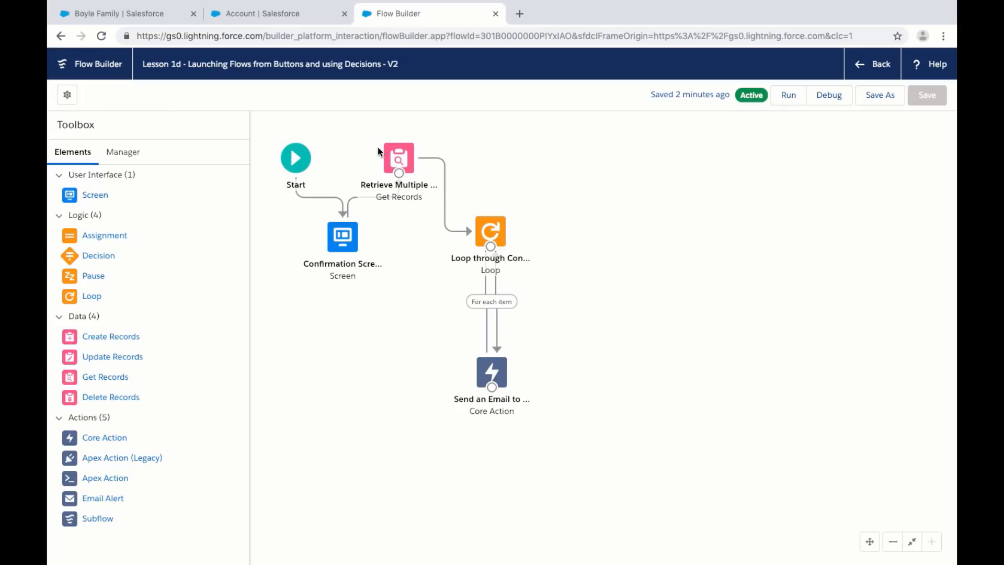
click(169, 15)
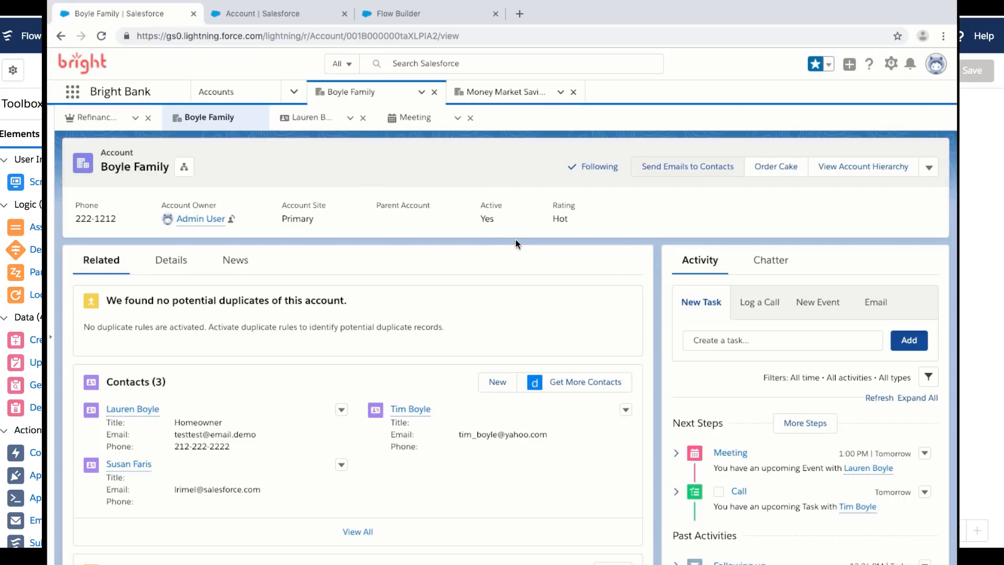
click(928, 168)
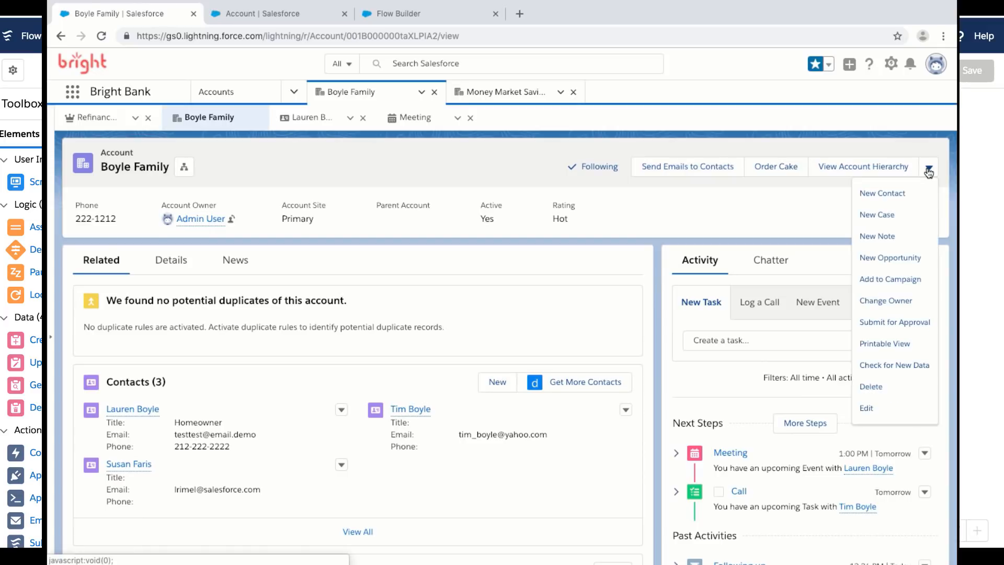
click(883, 406)
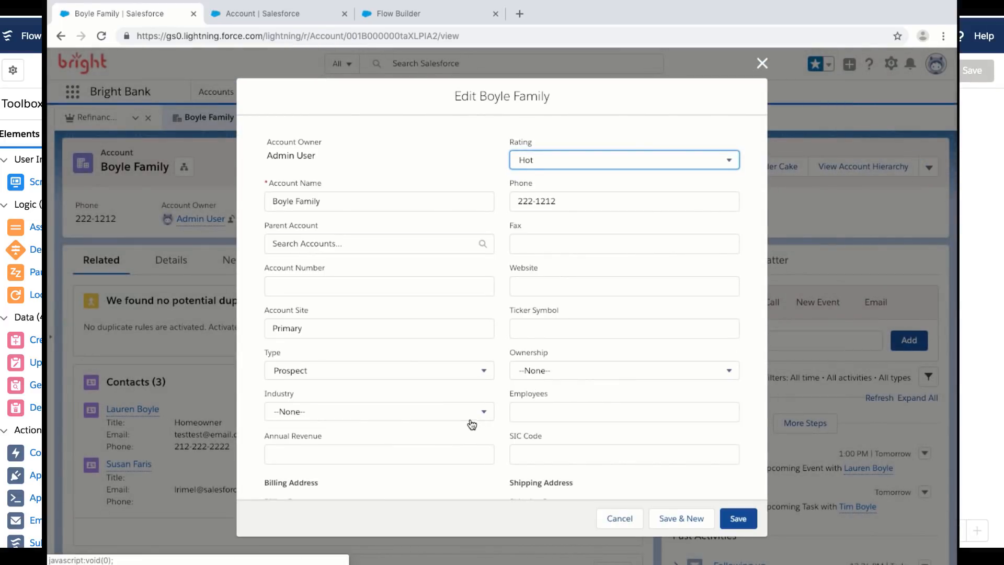
click(472, 417)
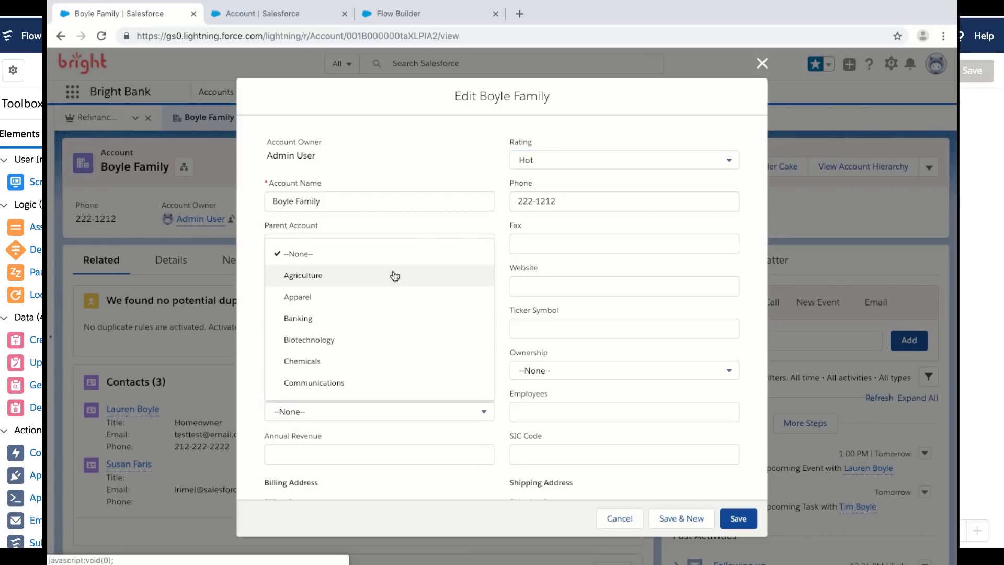
click(431, 284)
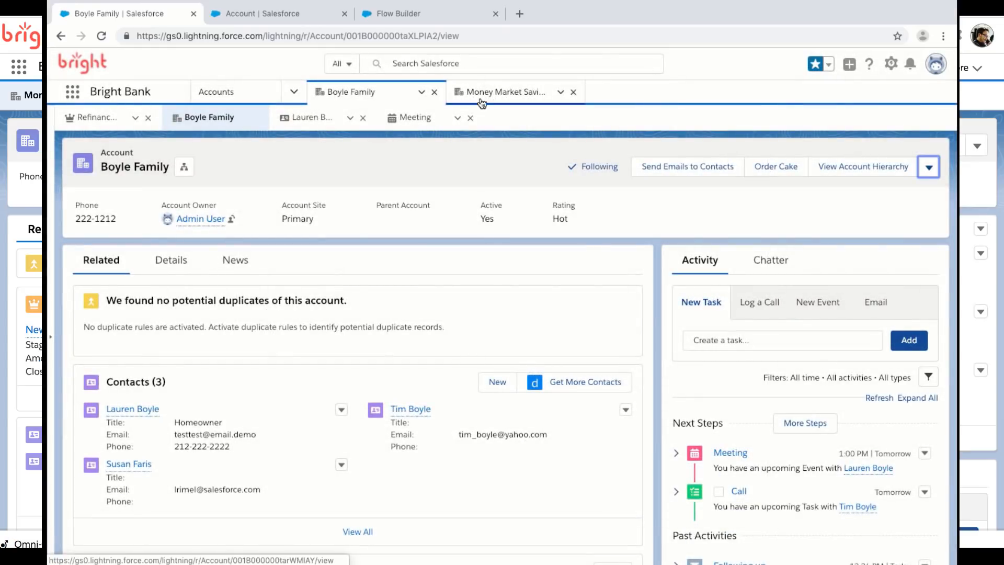
- Set the Industry of the Money Market Savings Bank account to Agriculture and save the account
click(482, 102)
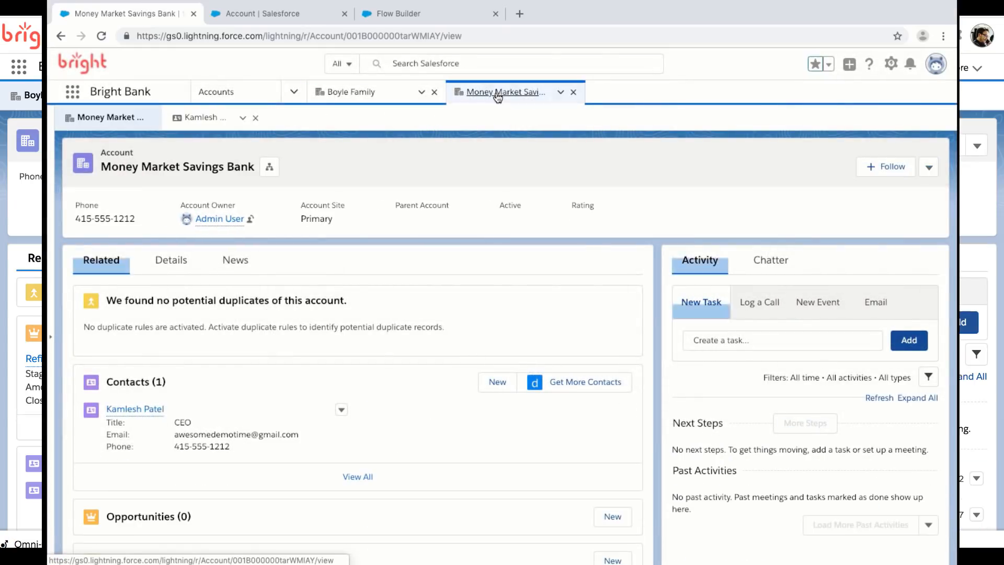
click(928, 167)
click(873, 406)
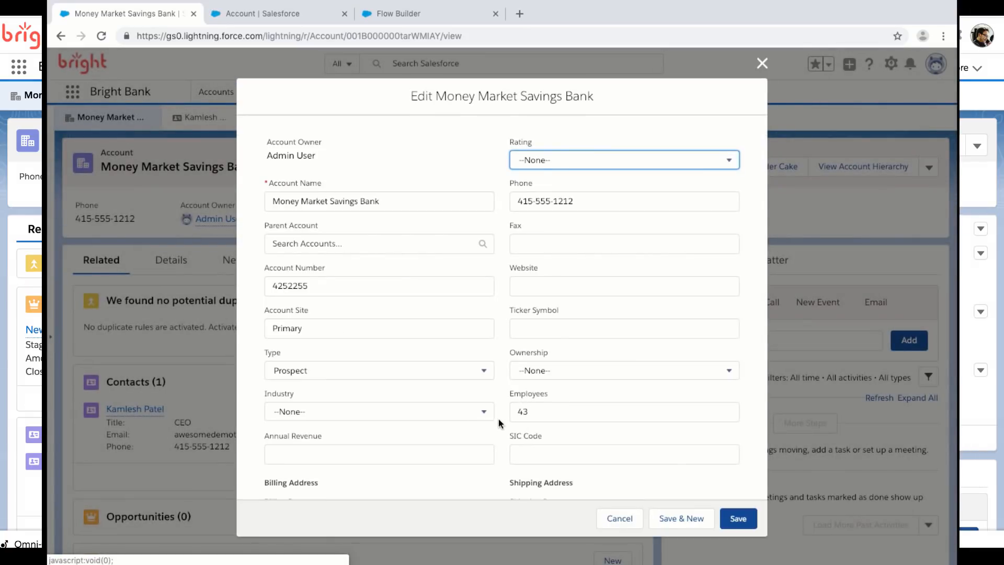
scroll(498, 419, down, 2)
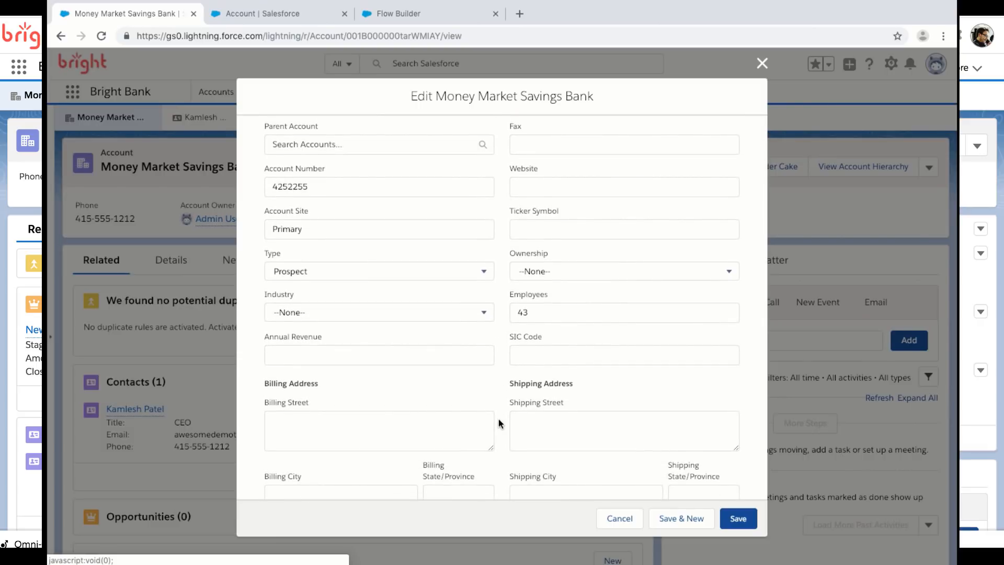
click(460, 316)
click(432, 360)
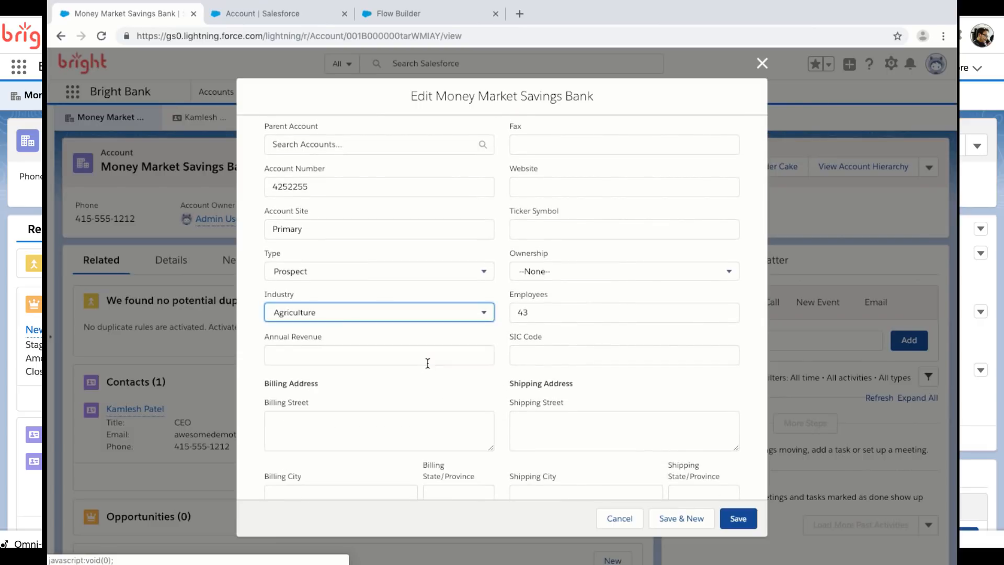
click(737, 518)
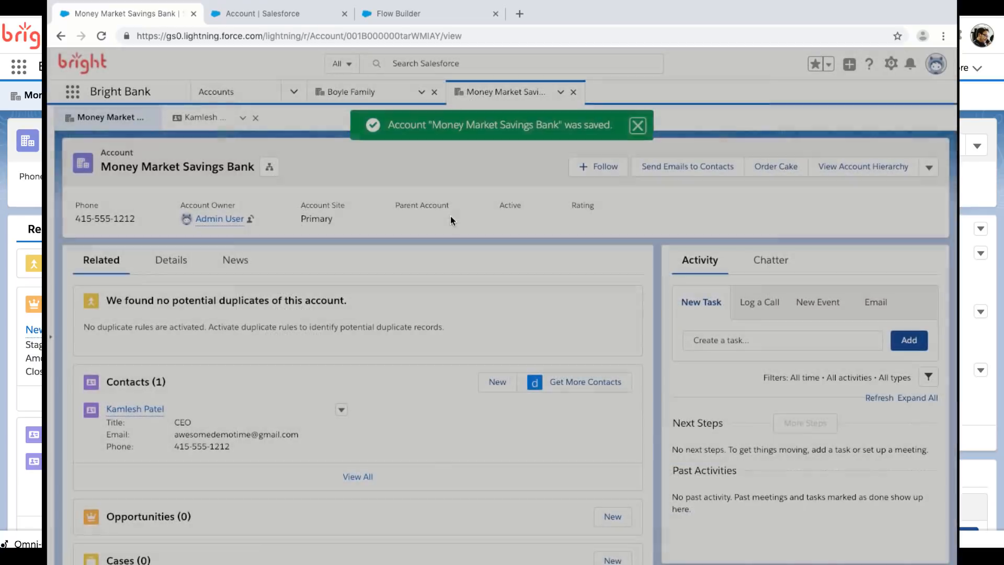
- Review the family account's details in Salesforce, including its Industry field
click(397, 97)
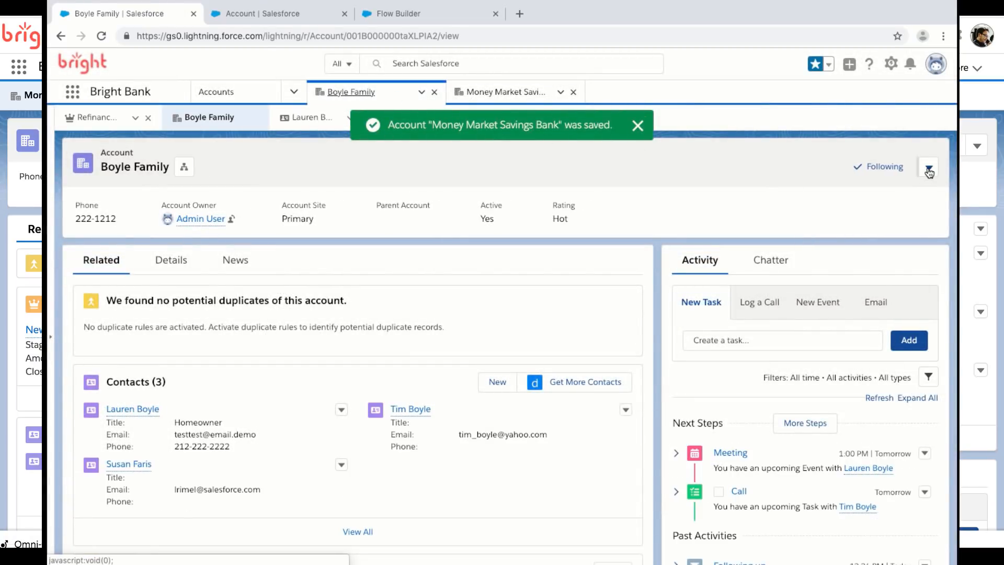
click(171, 259)
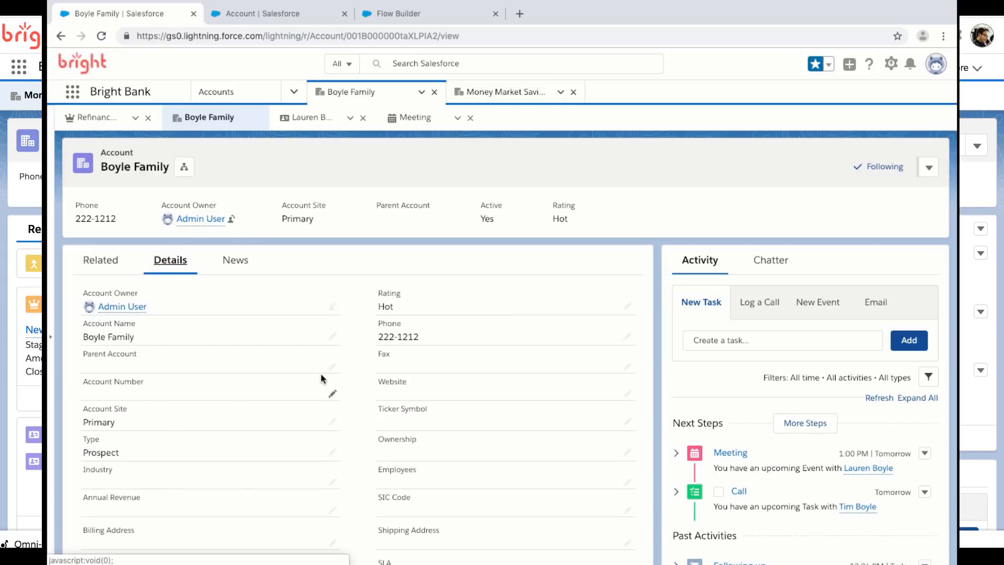
scroll(347, 432, down, 1)
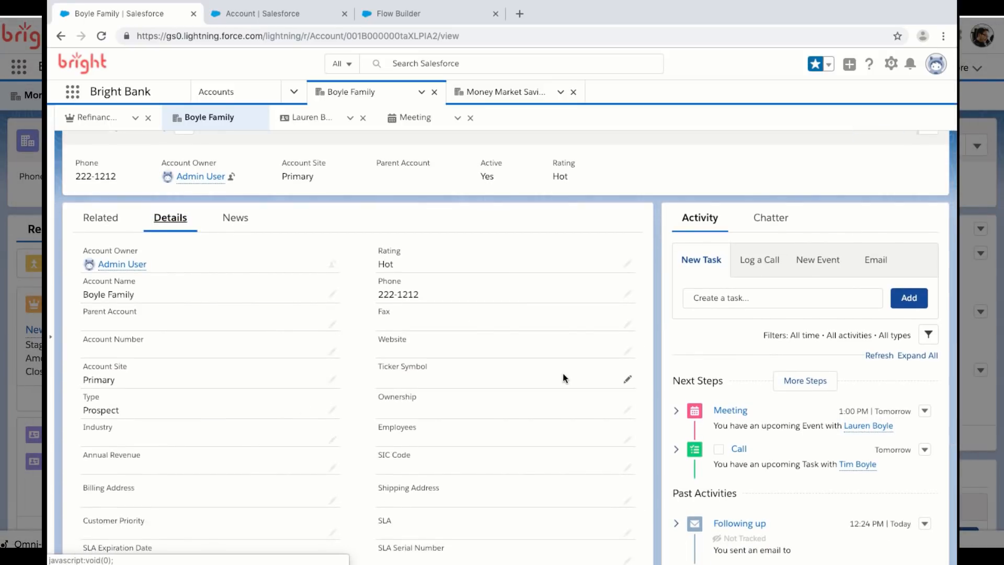
scroll(644, 387, up, 1)
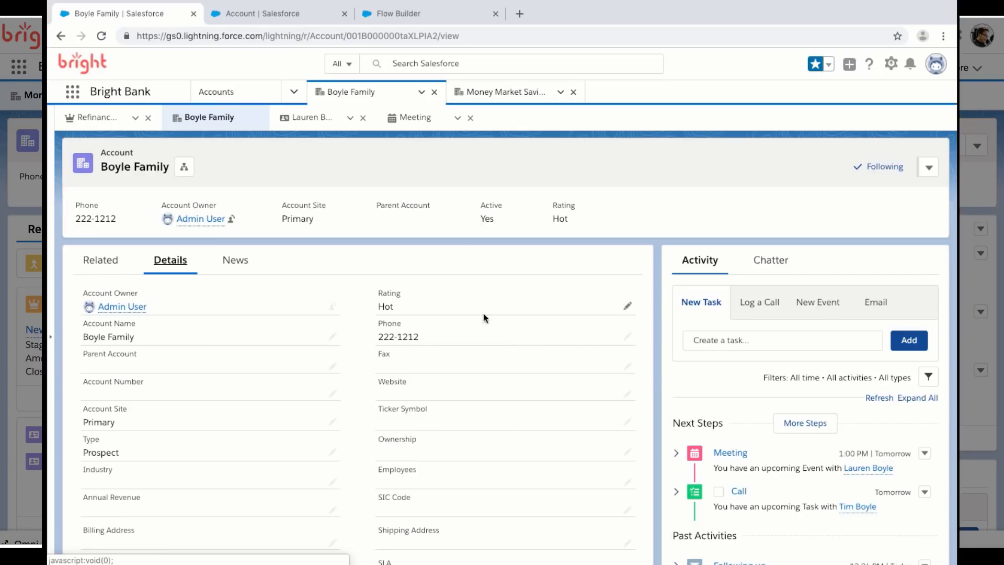
- Switch to Flow Builder and review the contact filter and stored fields of the Retrieve Multiple Contacts element
click(454, 19)
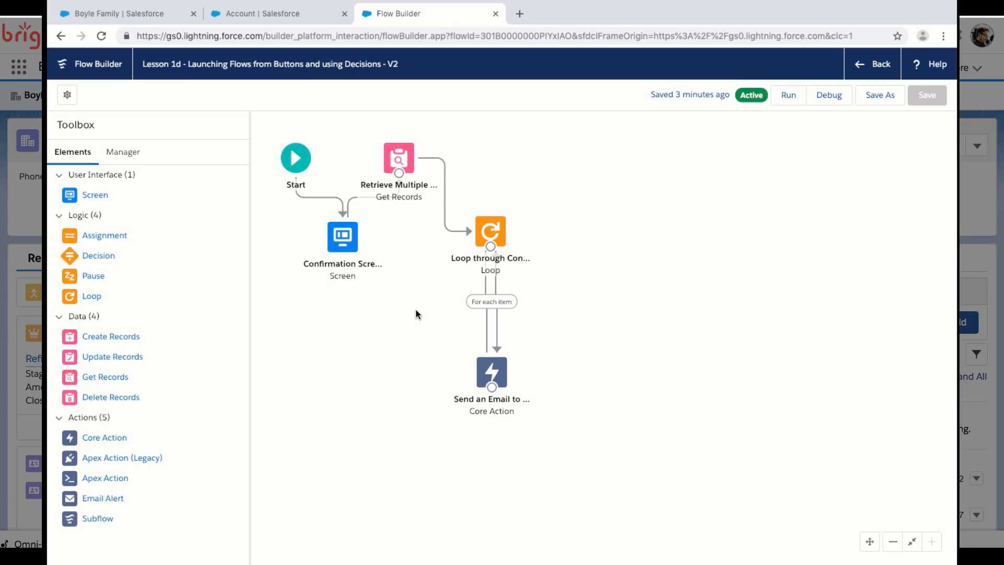
click(404, 156)
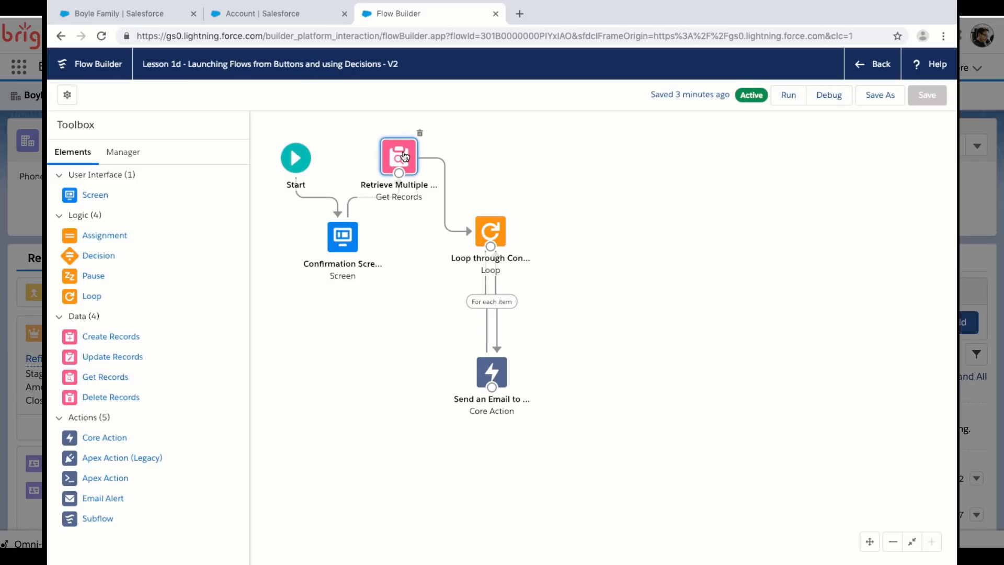
double_click(403, 155)
scroll(487, 441, down, 5)
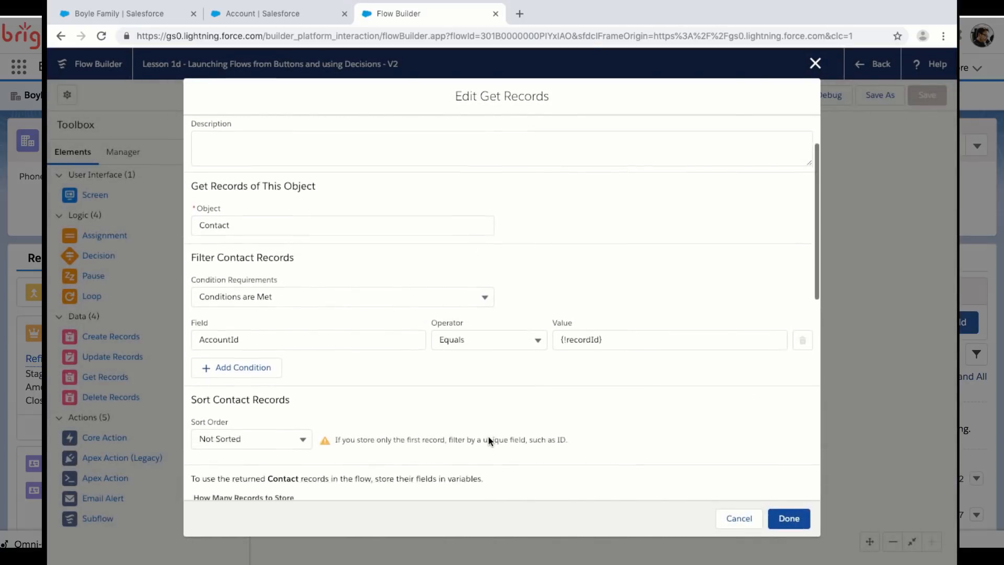
scroll(488, 438, down, 5)
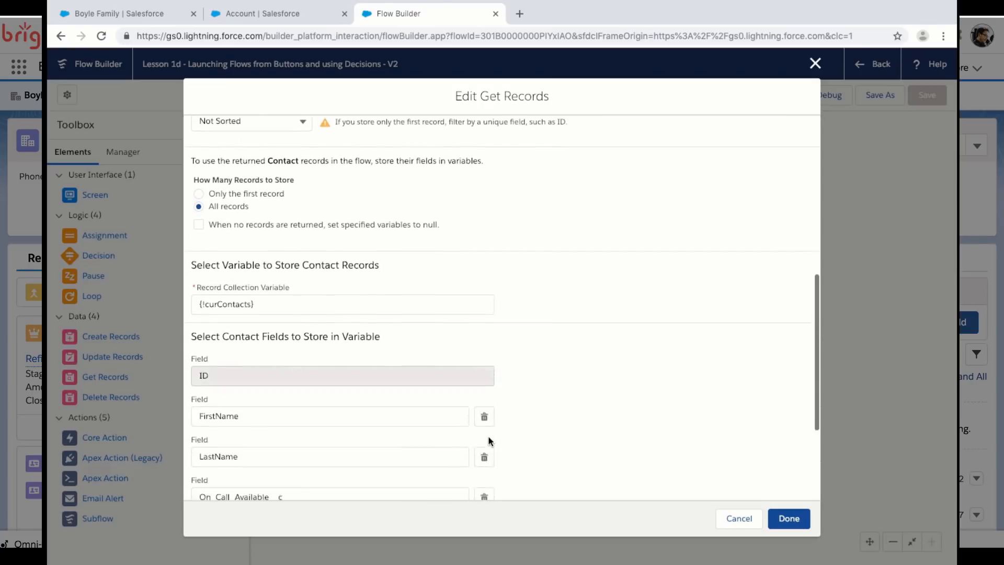
scroll(569, 370, down, 2)
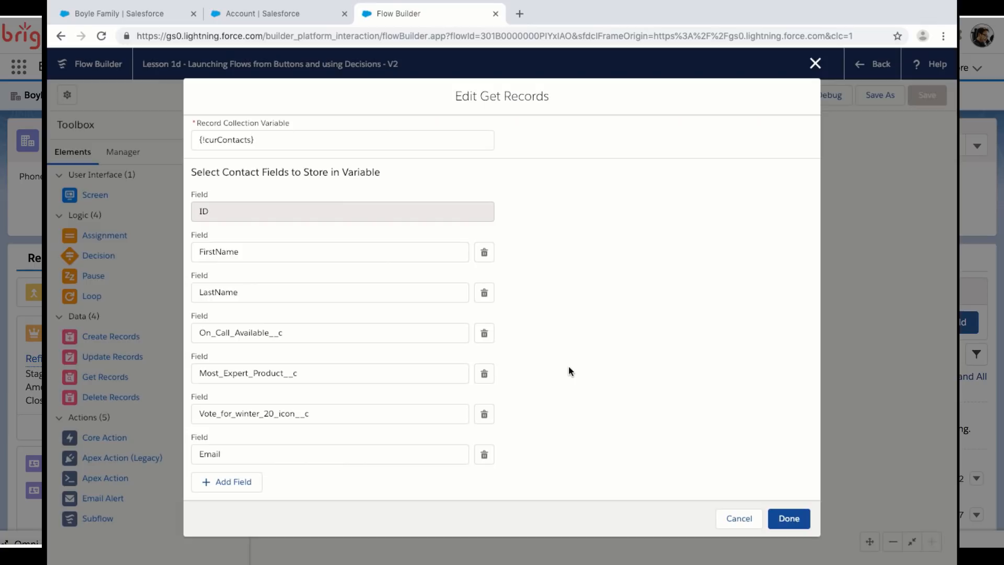
click(243, 482)
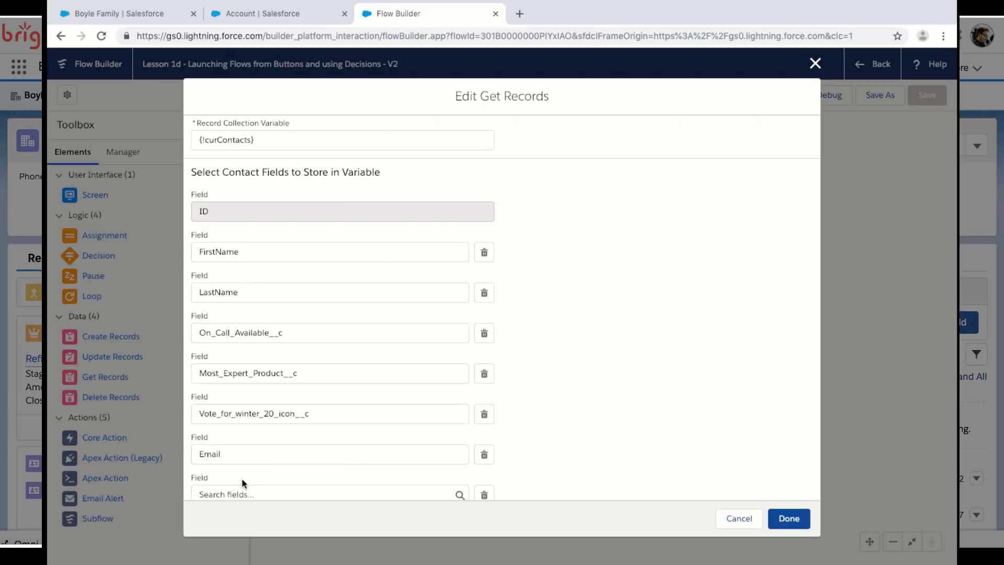
scroll(338, 438, down, 1)
click(331, 454)
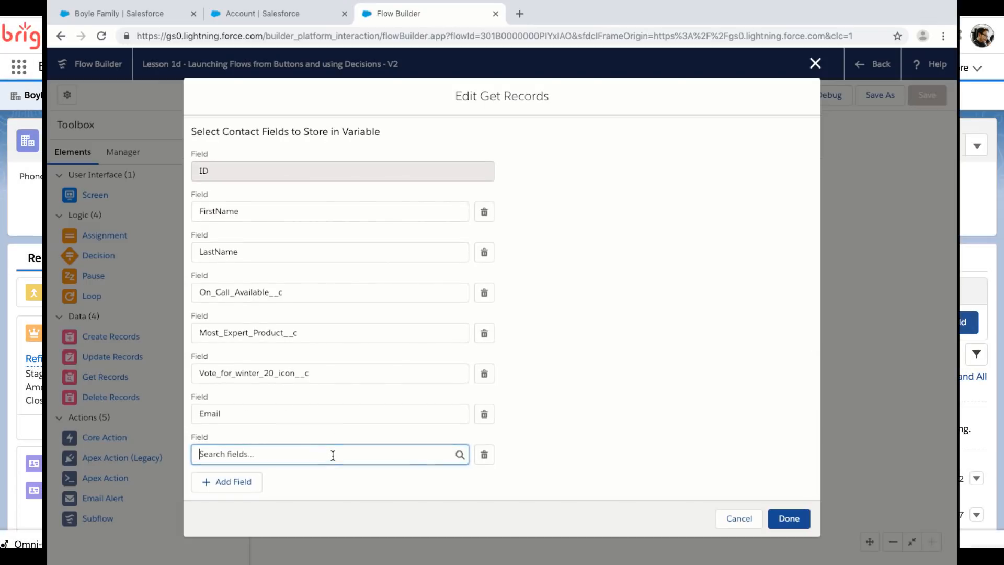
scroll(343, 371, down, 3)
scroll(343, 370, down, 15)
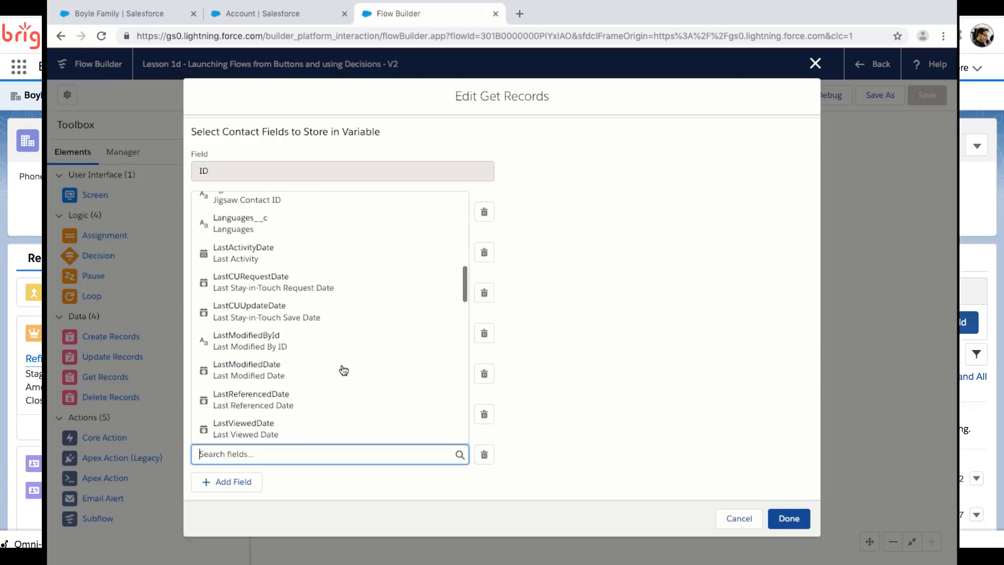
click(628, 376)
click(484, 454)
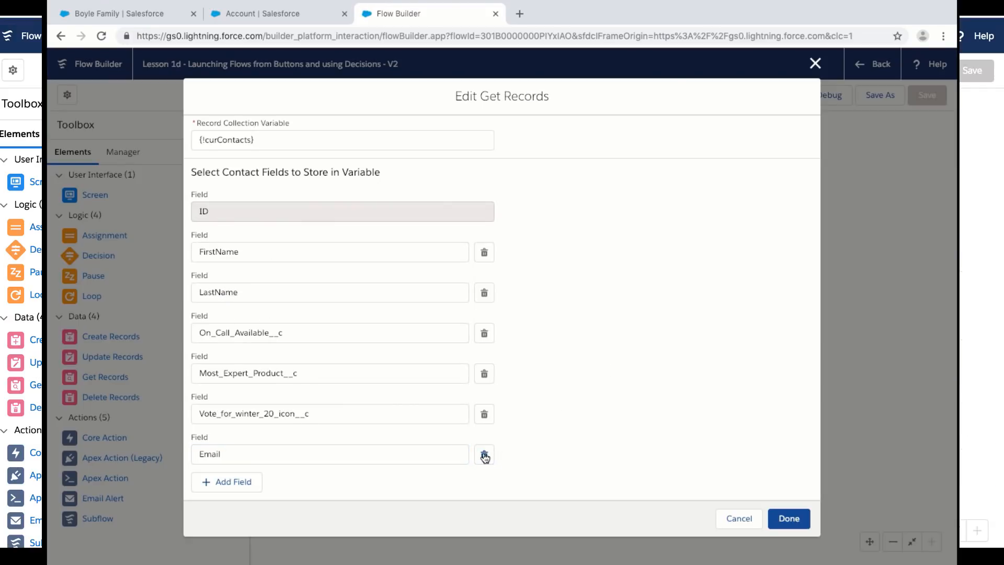
click(737, 520)
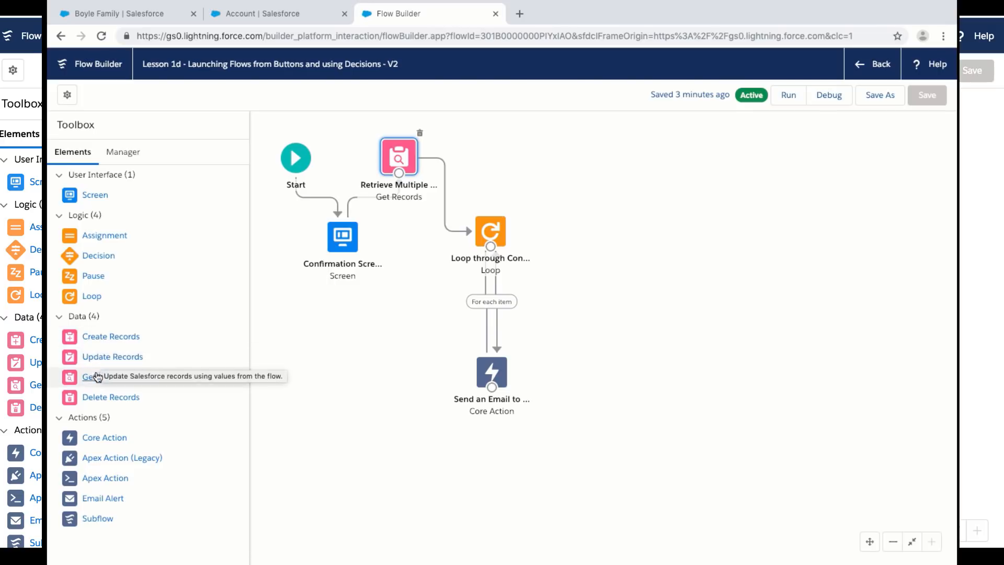
- Add a Get Records element named Retrieve Account to the flow, retrieving records of the Account object
drag(96, 378, 540, 201)
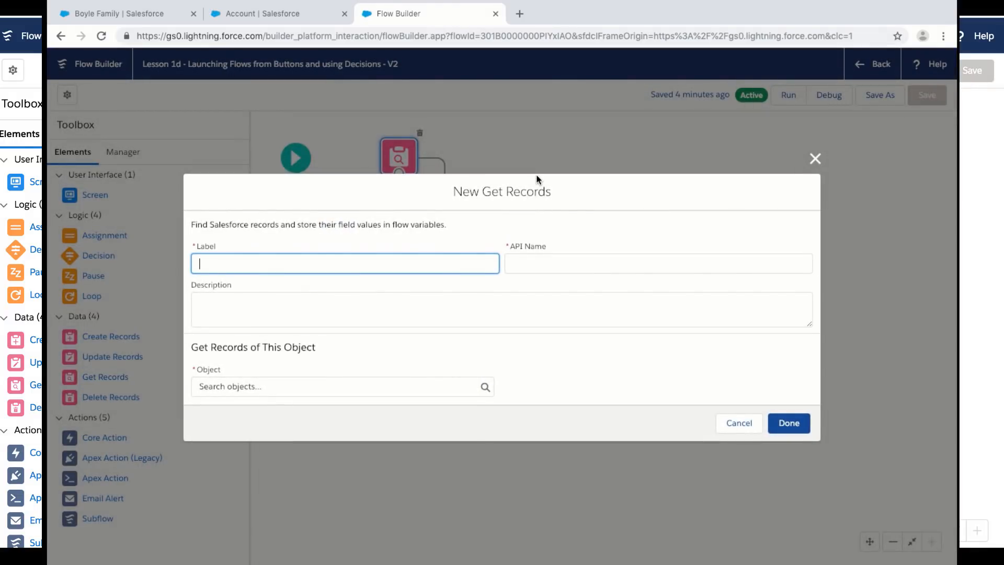
text(RetrieveA)
key(BackSpace)
text(Account)
key(Tab)
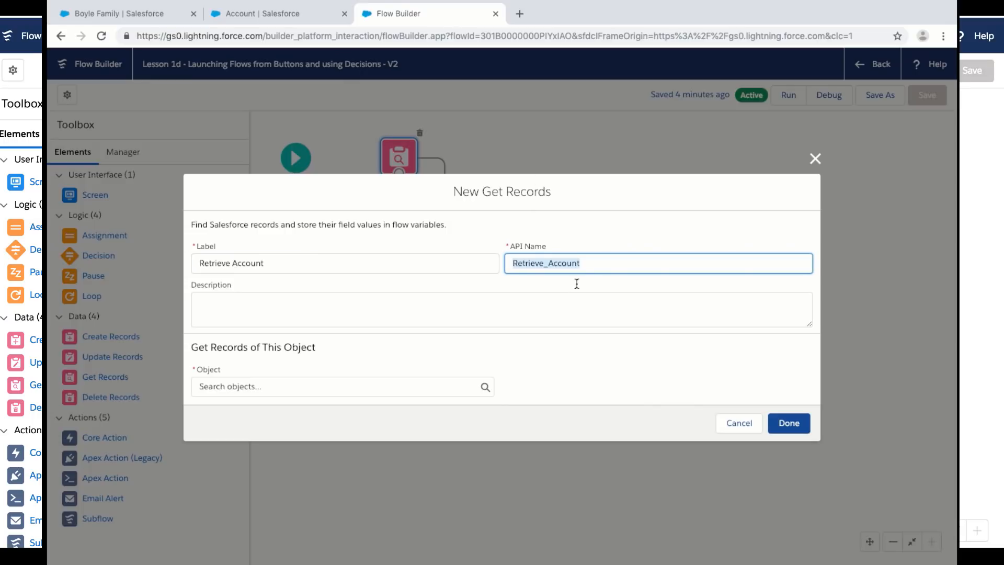
click(350, 387)
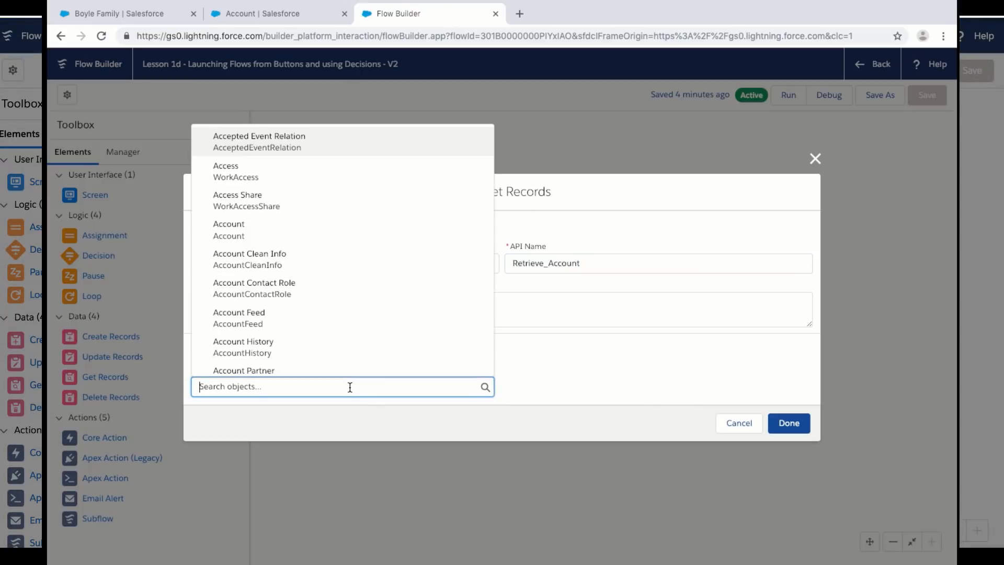
click(343, 229)
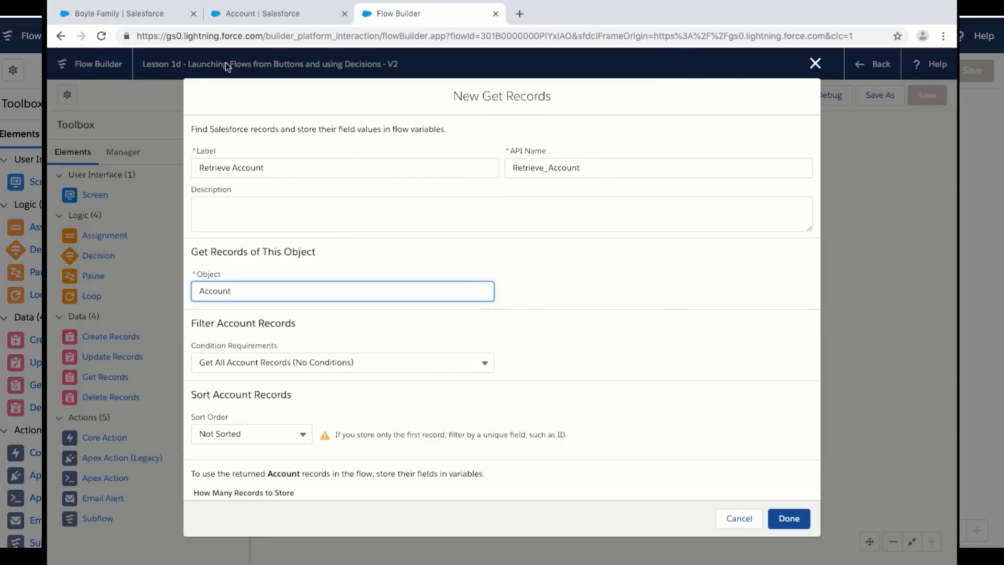
- Show the family account and the Money Market Savings Bank account in Salesforce, and return to the new Get Records element
click(170, 23)
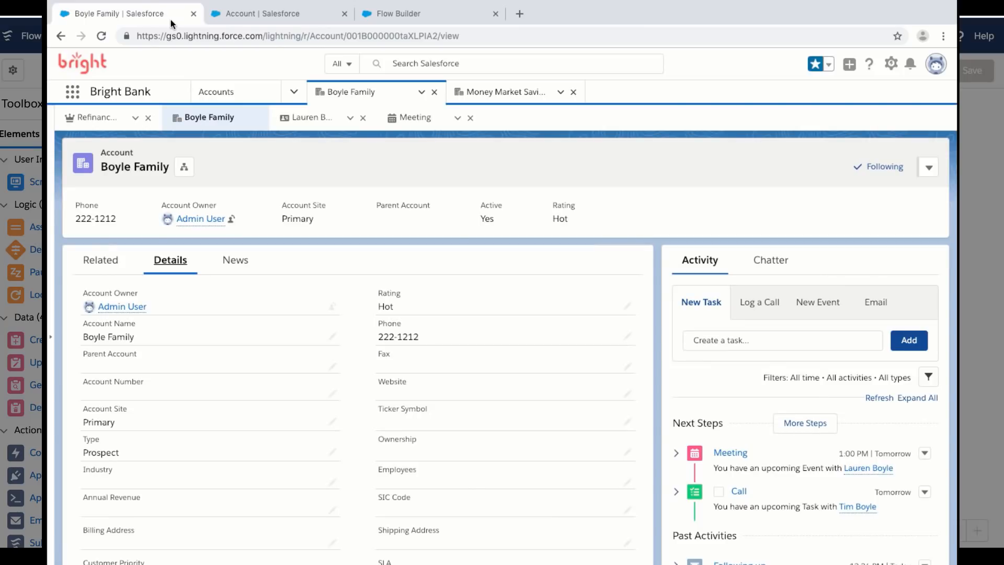
click(500, 93)
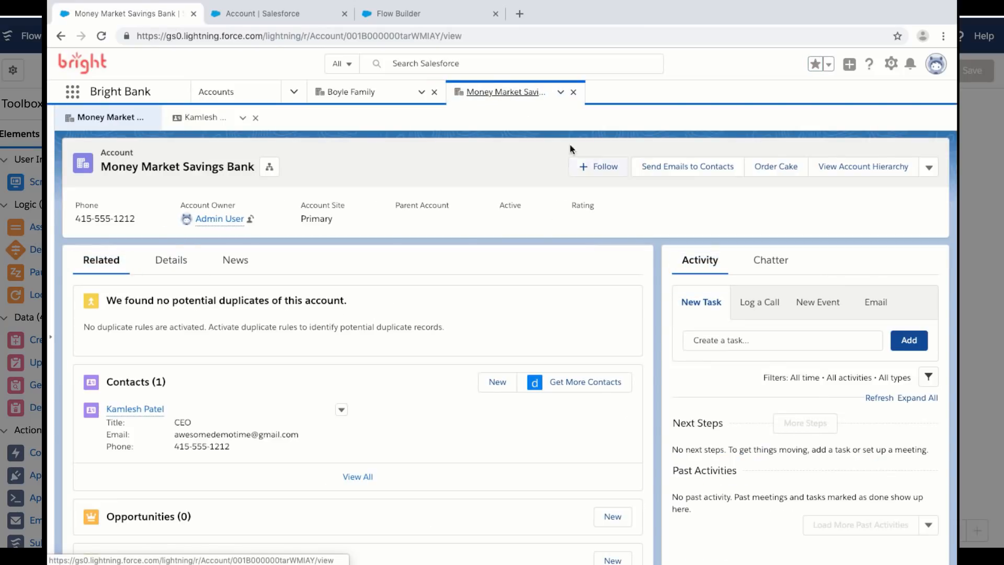
click(468, 17)
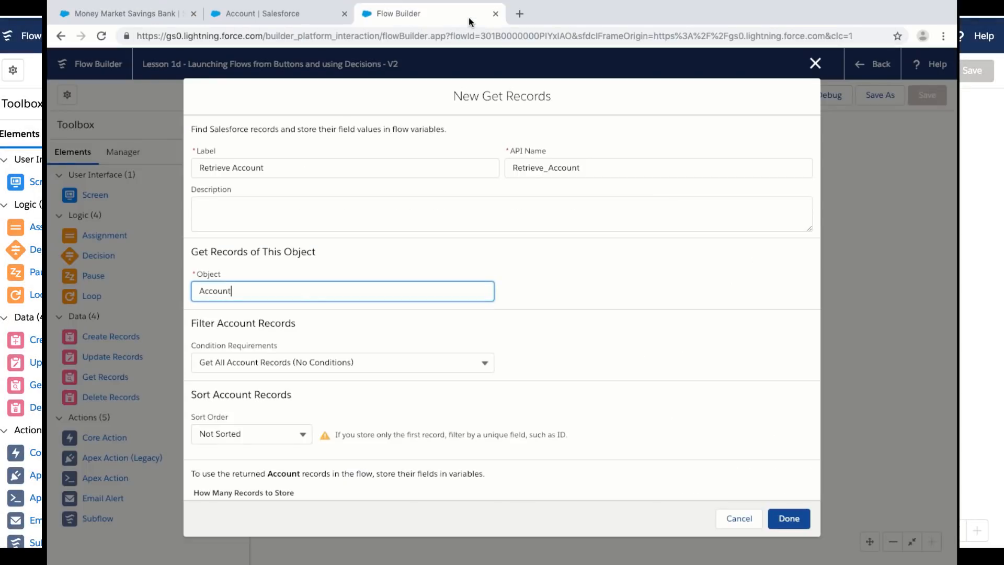
- Set the account filter's condition requirements to Conditions are Met and choose Id as the filter field
scroll(622, 217, down, 2)
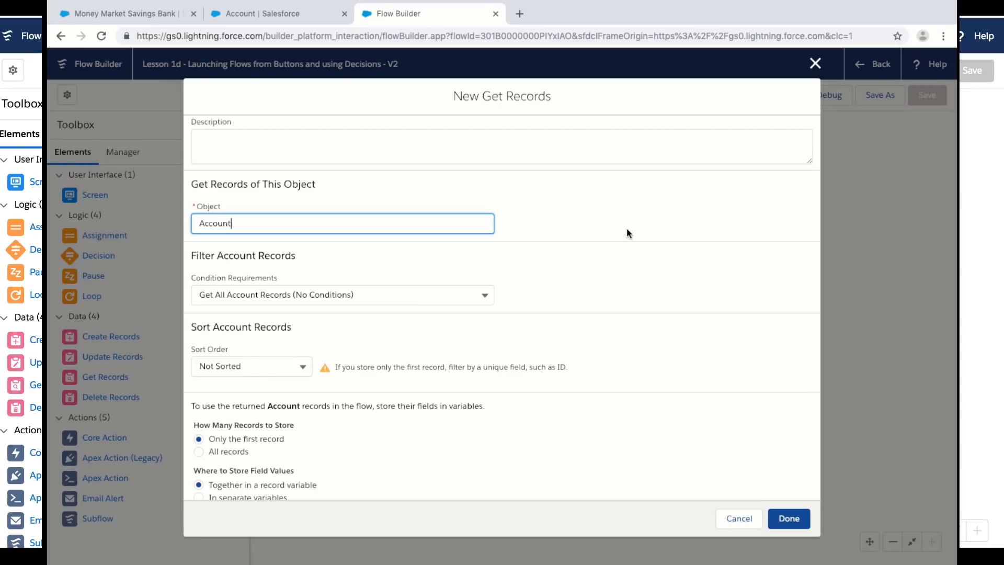
scroll(627, 230, down, 1)
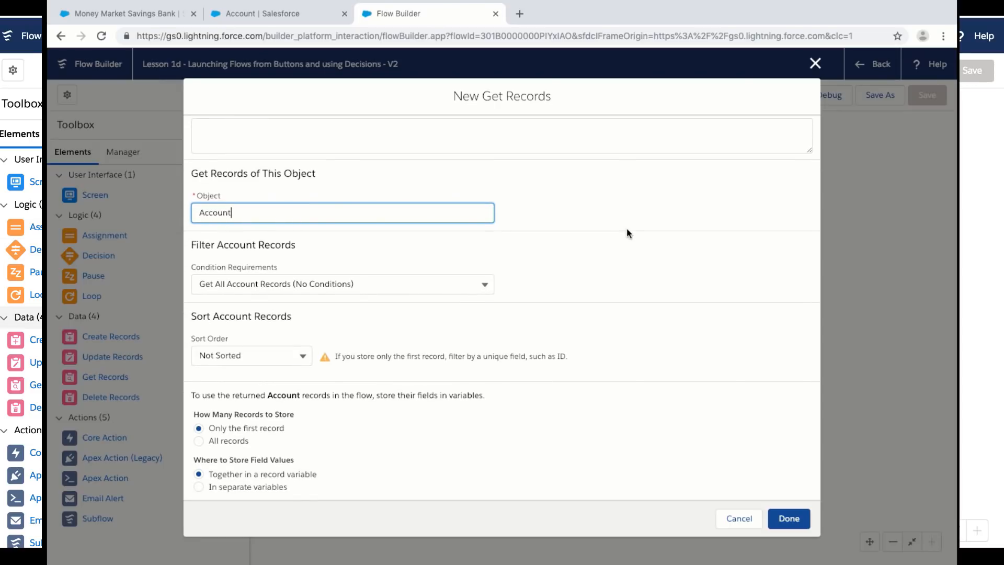
scroll(628, 232, down, 2)
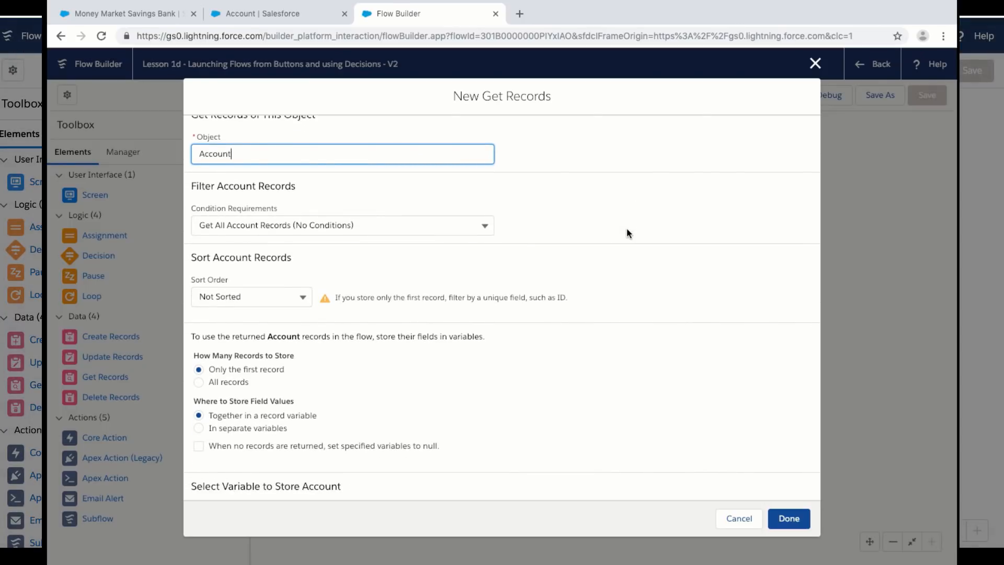
scroll(639, 299, down, 2)
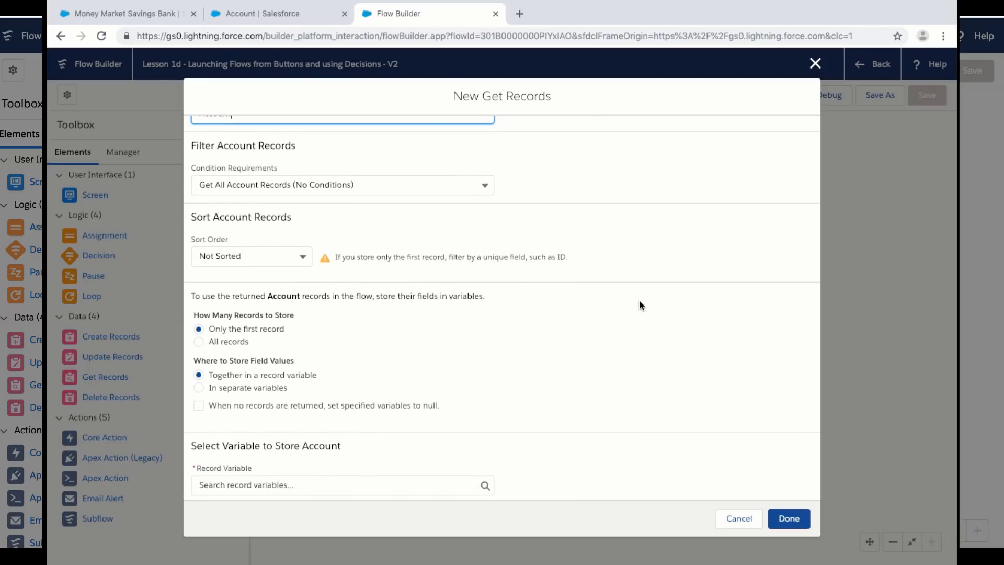
click(484, 186)
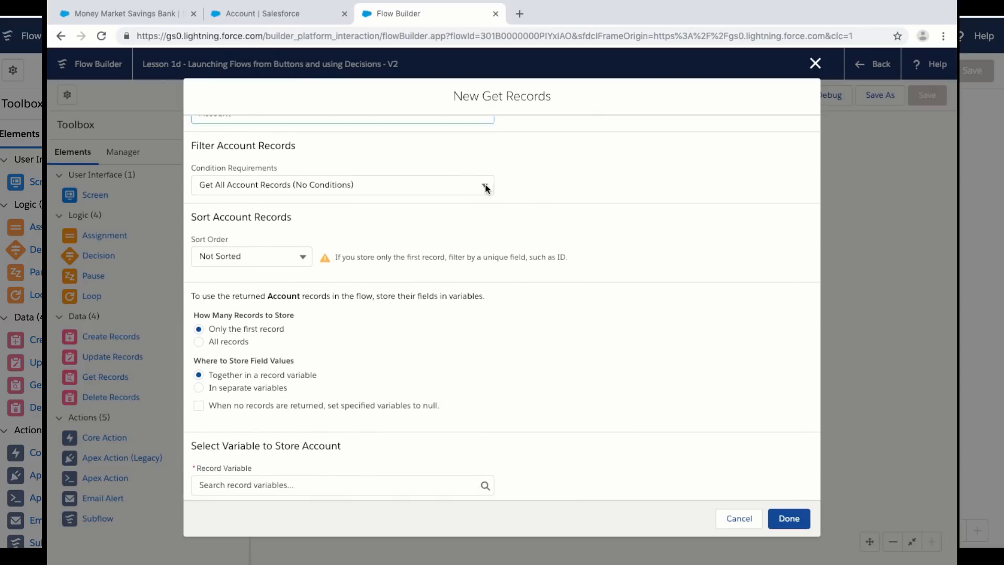
click(413, 231)
click(340, 231)
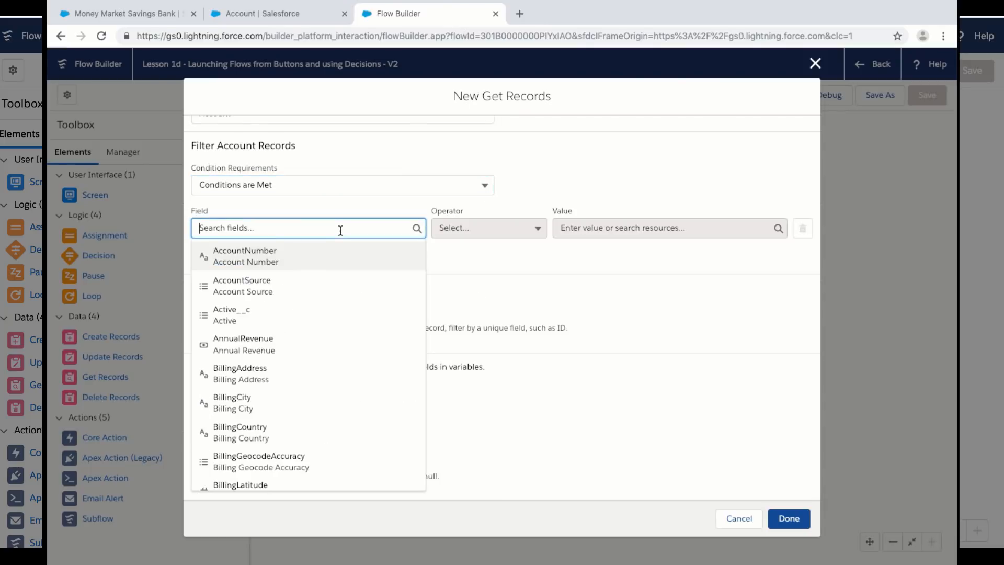
text(Id)
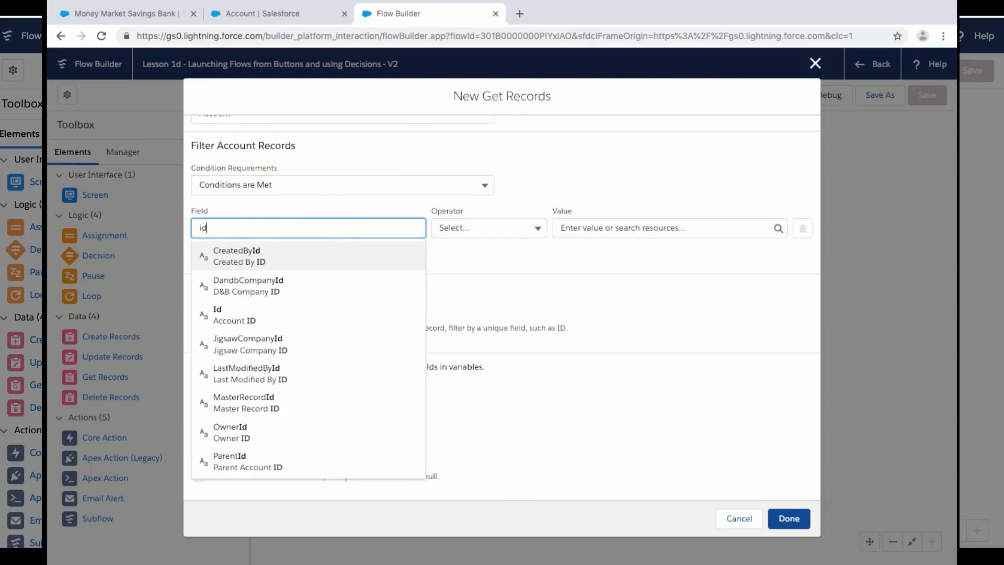
click(325, 314)
- Complete the Id filter condition with the Equals operator and the recordId variable as its value
click(517, 228)
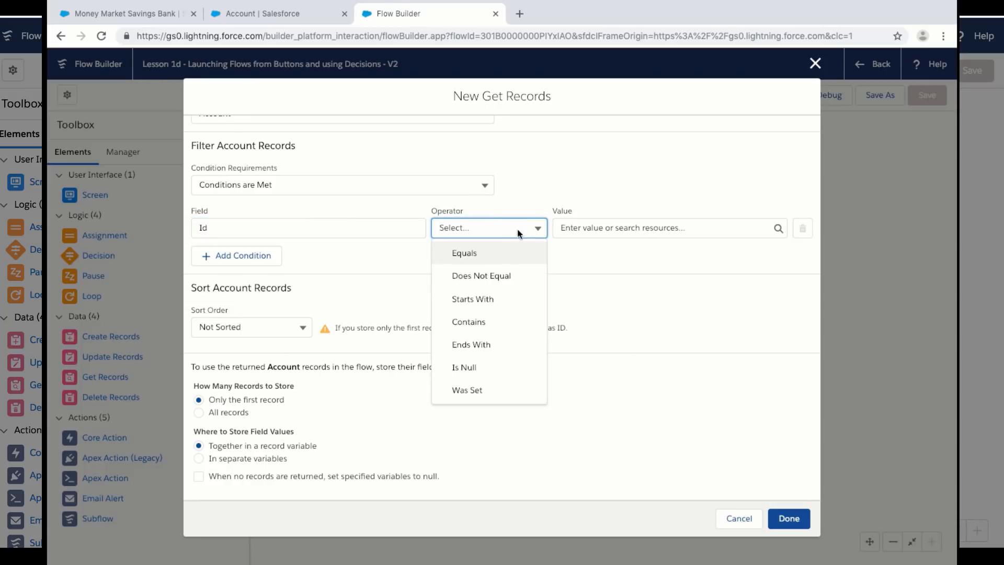
click(502, 258)
click(597, 230)
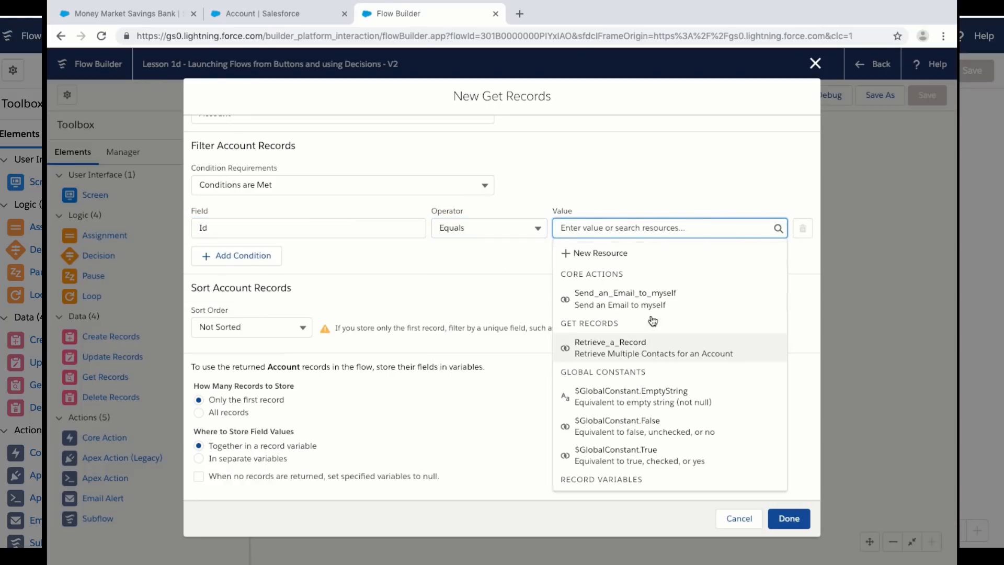
scroll(664, 355, down, 3)
scroll(664, 366, down, 4)
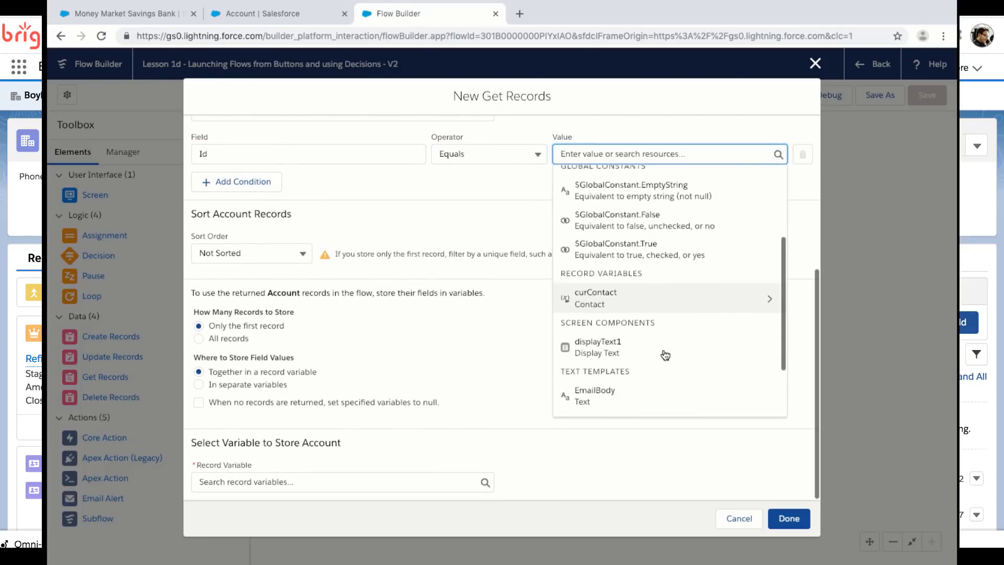
scroll(655, 366, down, 1)
click(650, 376)
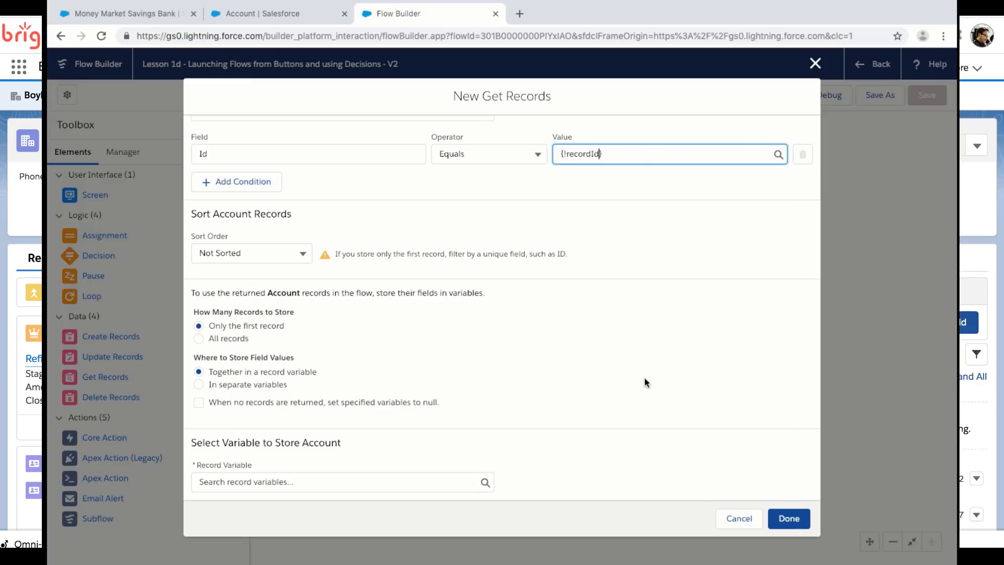
click(604, 256)
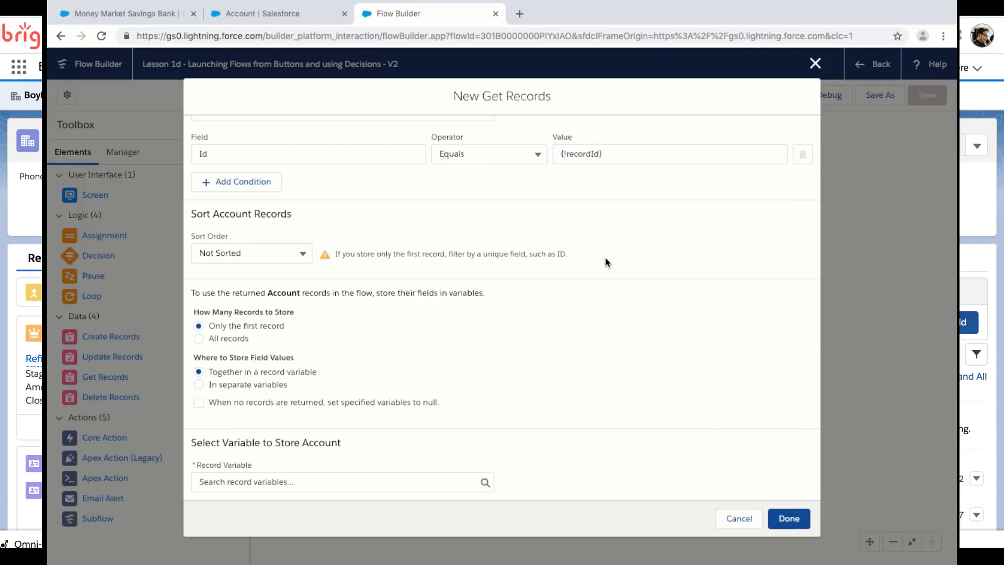
scroll(604, 256, up, 2)
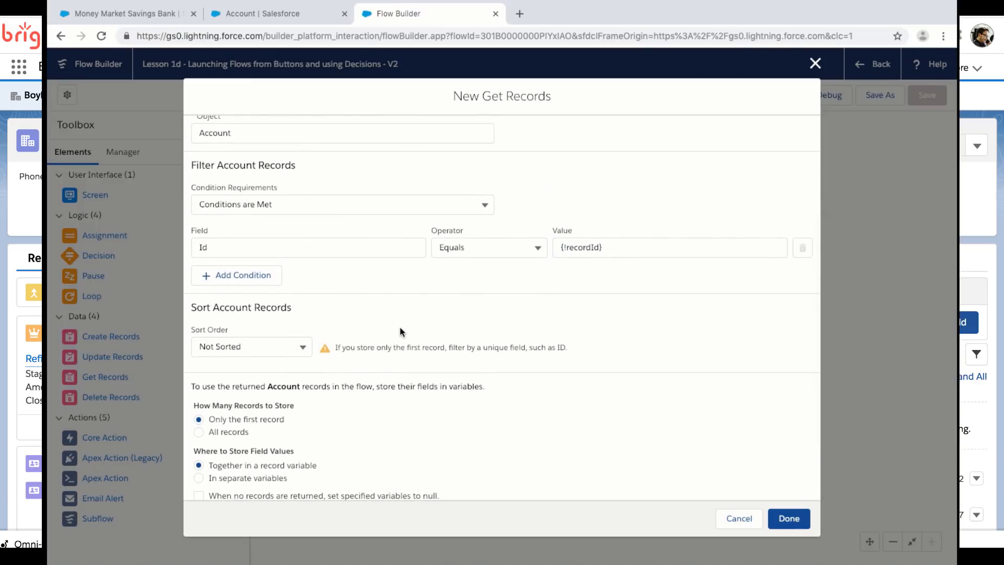
scroll(475, 412, down, 3)
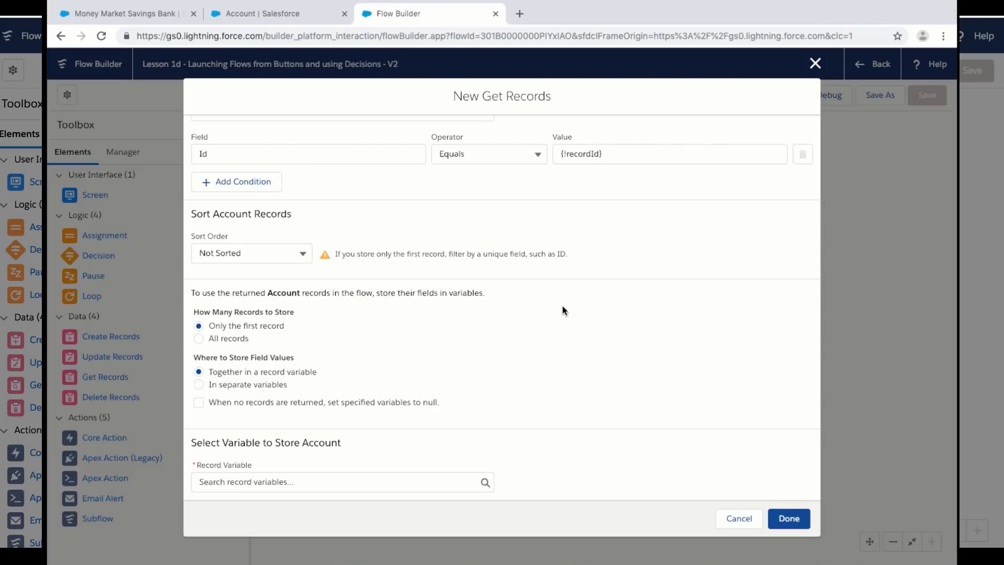
- Store the retrieved account's field values in separate variables and choose Industry as the field to store
click(199, 384)
scroll(418, 349, down, 1)
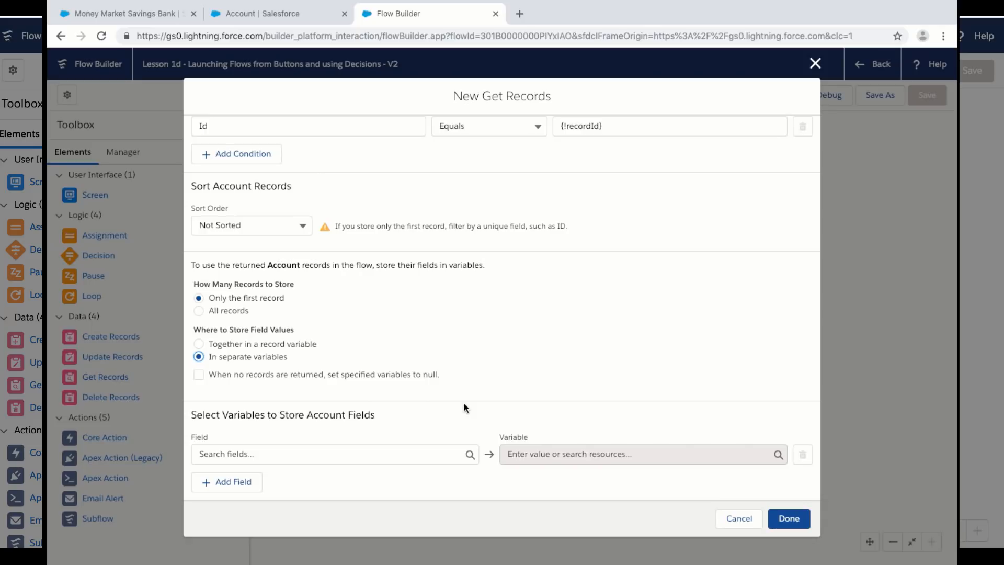
click(414, 457)
text(i)
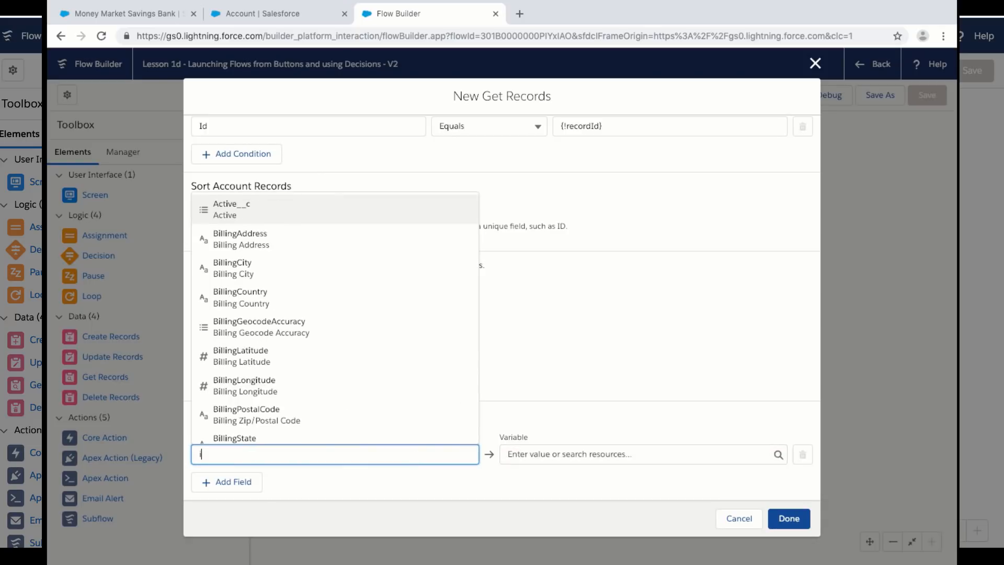
text(nd)
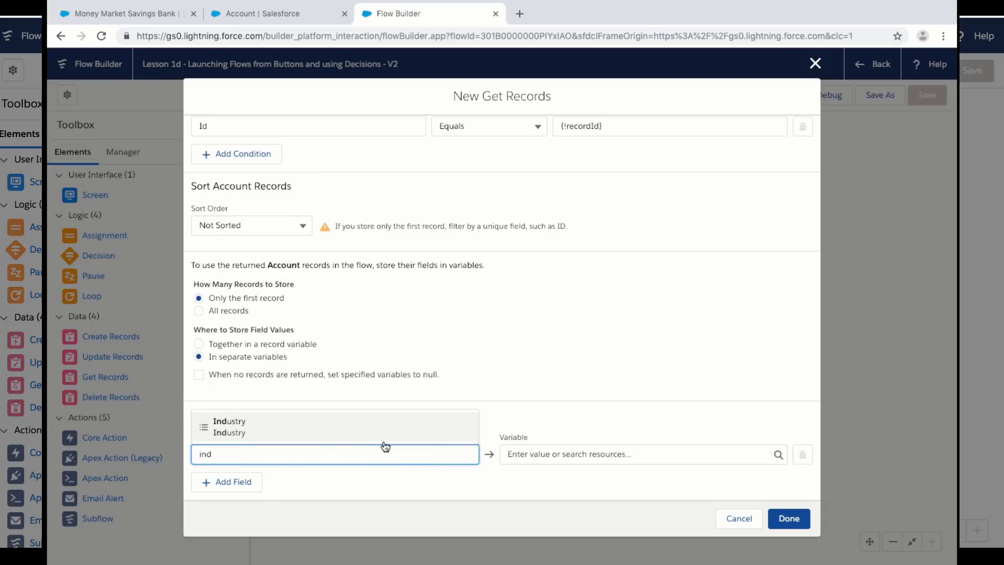
click(368, 433)
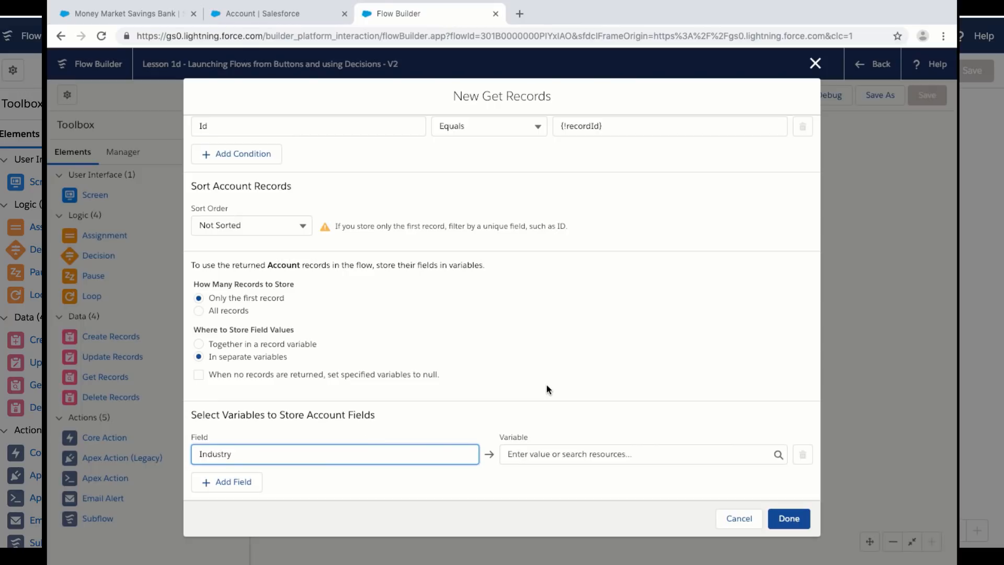
click(624, 455)
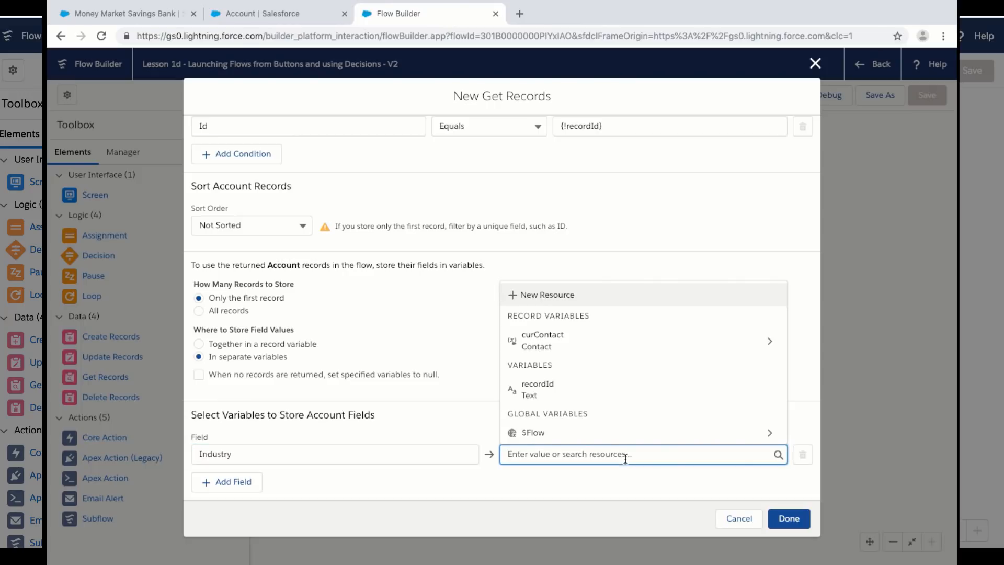
click(477, 410)
scroll(476, 409, up, 1)
scroll(477, 410, up, 2)
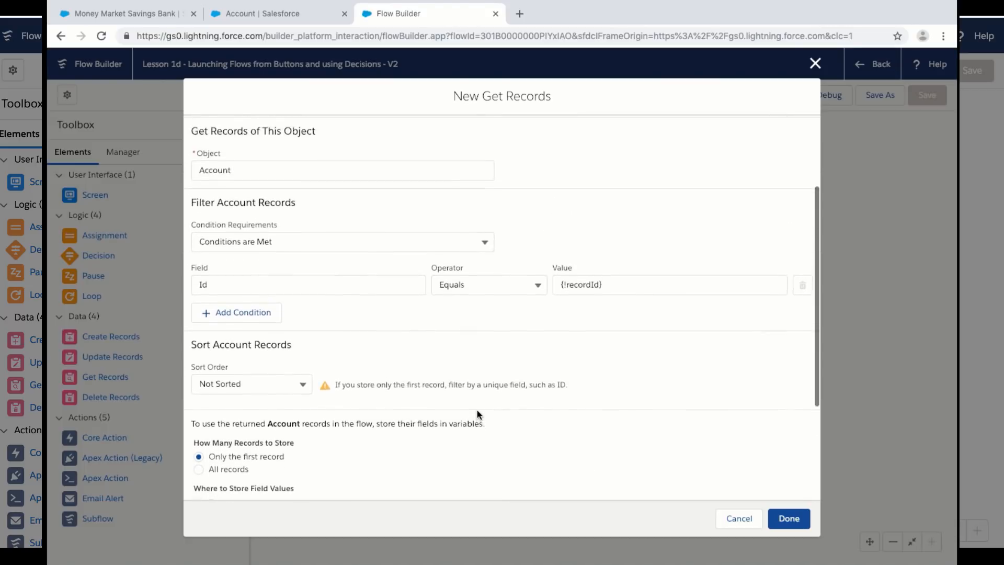
scroll(477, 410, down, 3)
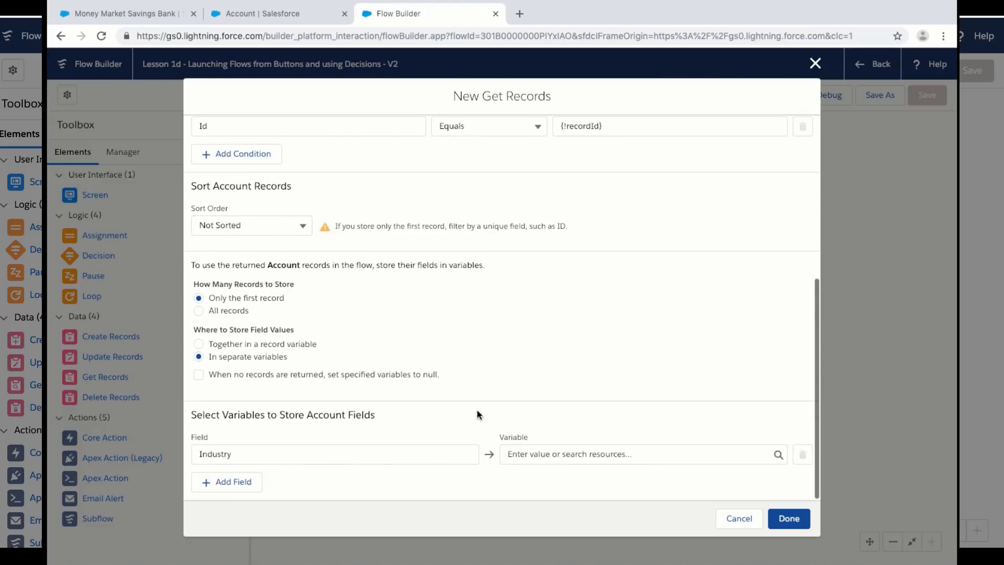
- Create a new variable resource named curIndustry with the Text data type from the Industry field's variable selection
click(611, 453)
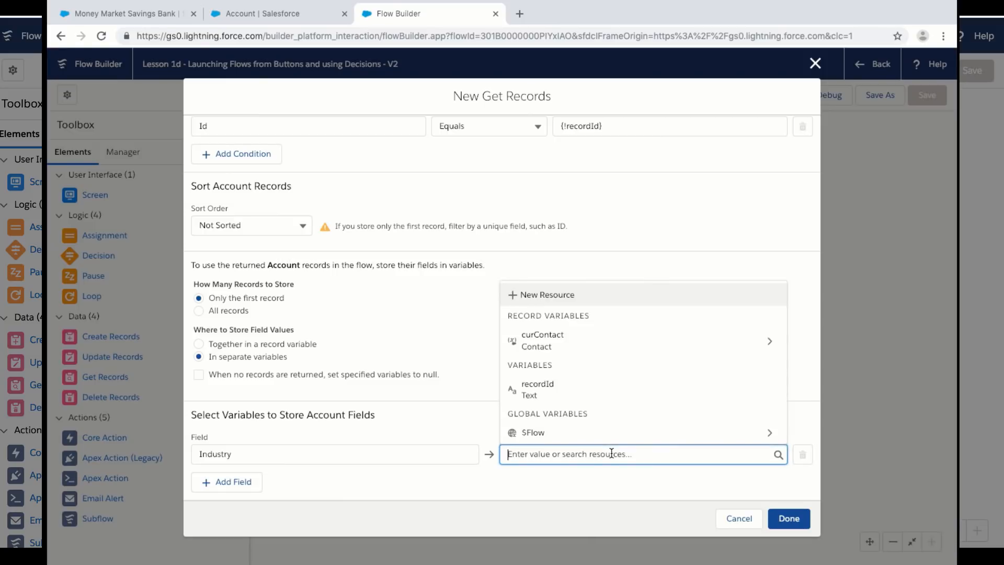
click(541, 294)
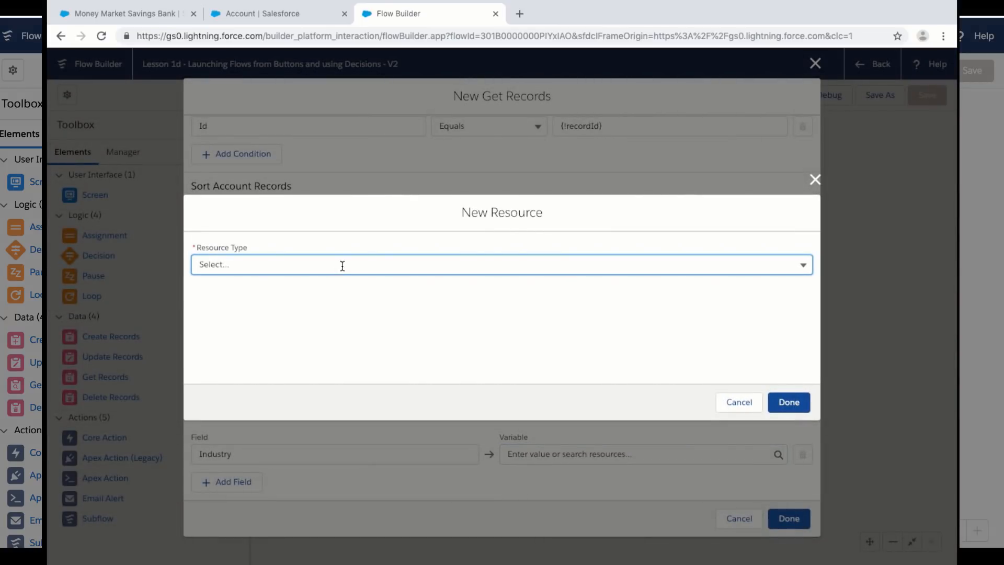
click(343, 264)
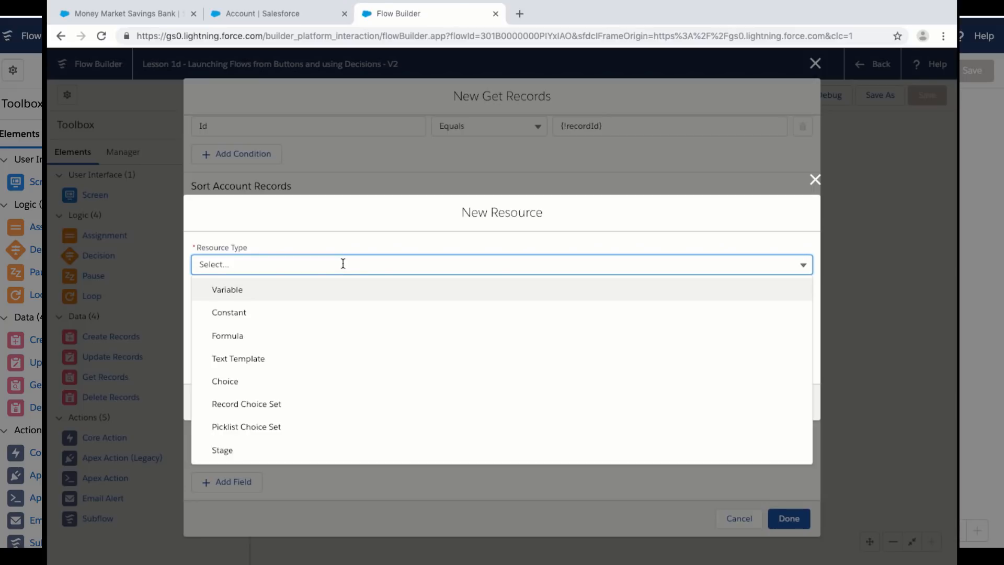
click(312, 293)
click(280, 265)
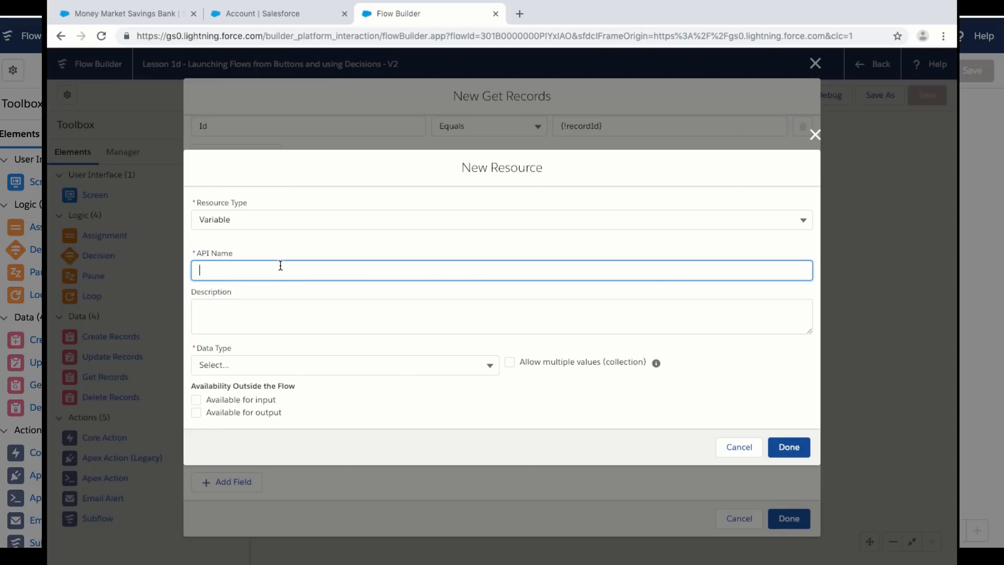
text(curl)
text(ndustry)
click(273, 315)
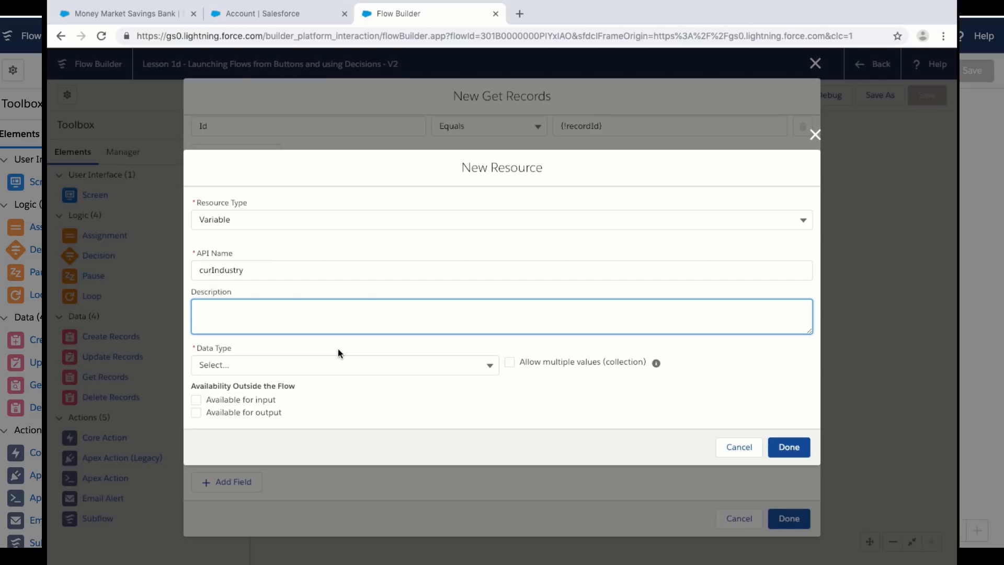
click(379, 368)
click(340, 160)
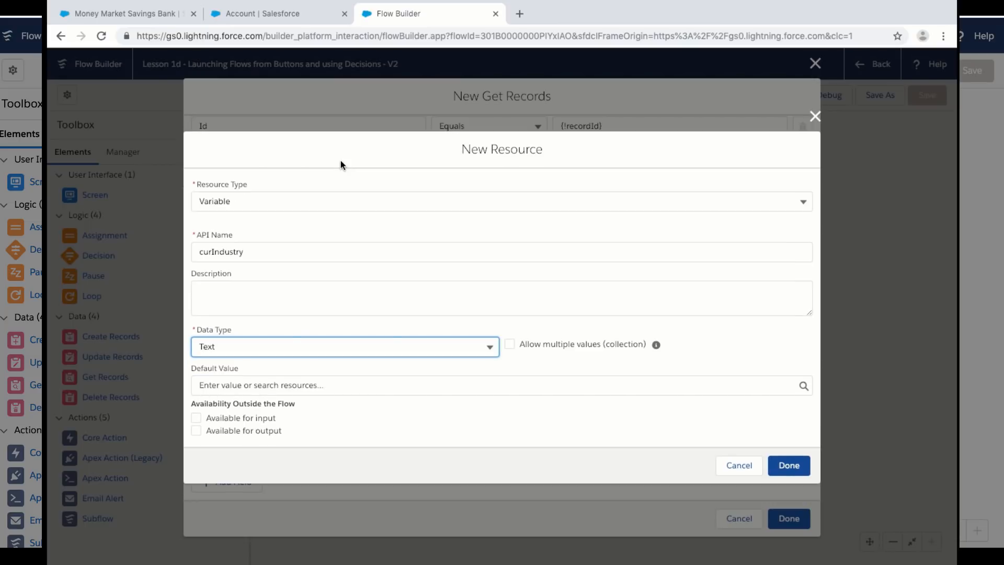
click(782, 465)
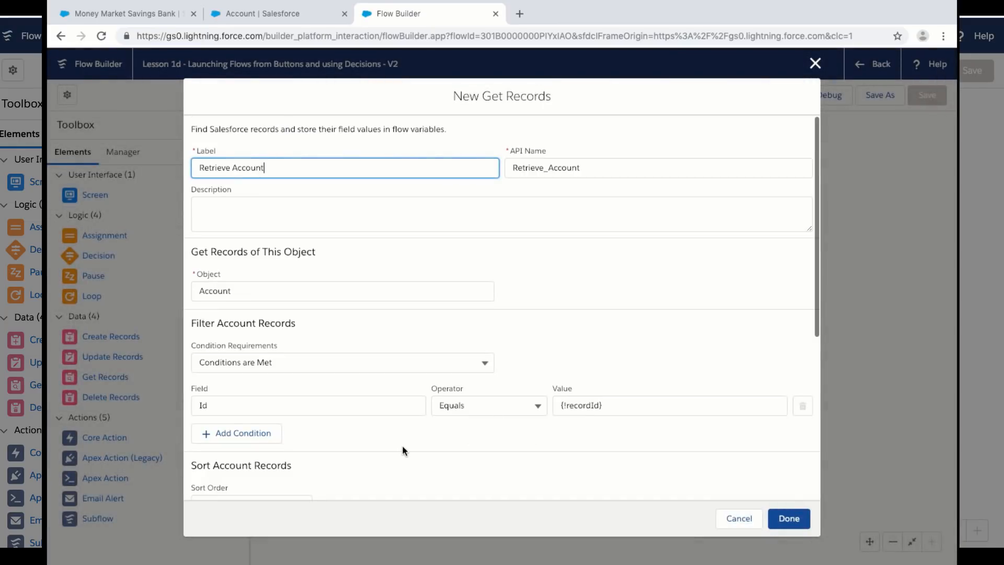
- Store the account's Industry field in the curIndustry variable and finish the Retrieve Account element
scroll(404, 450, down, 1)
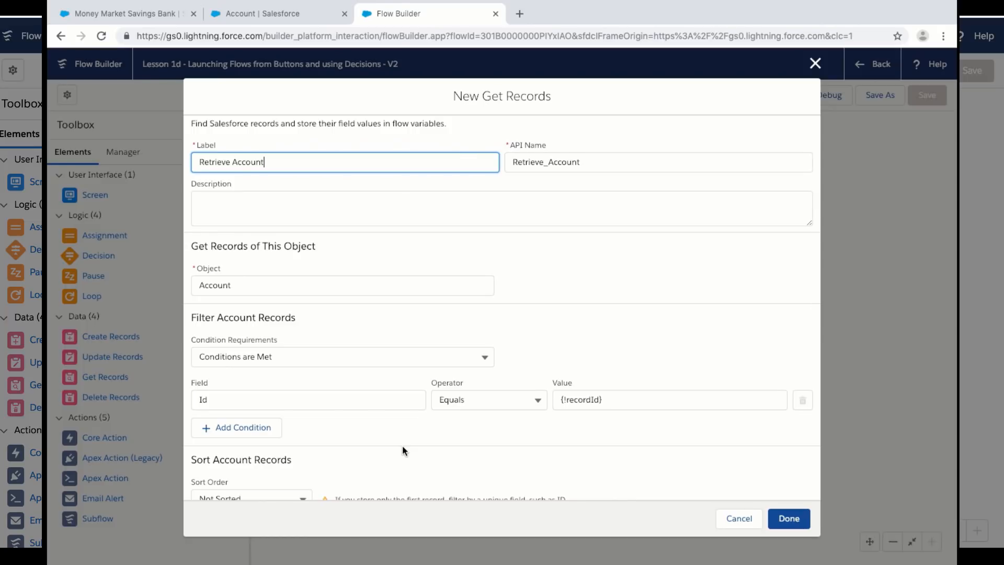
scroll(402, 449, down, 5)
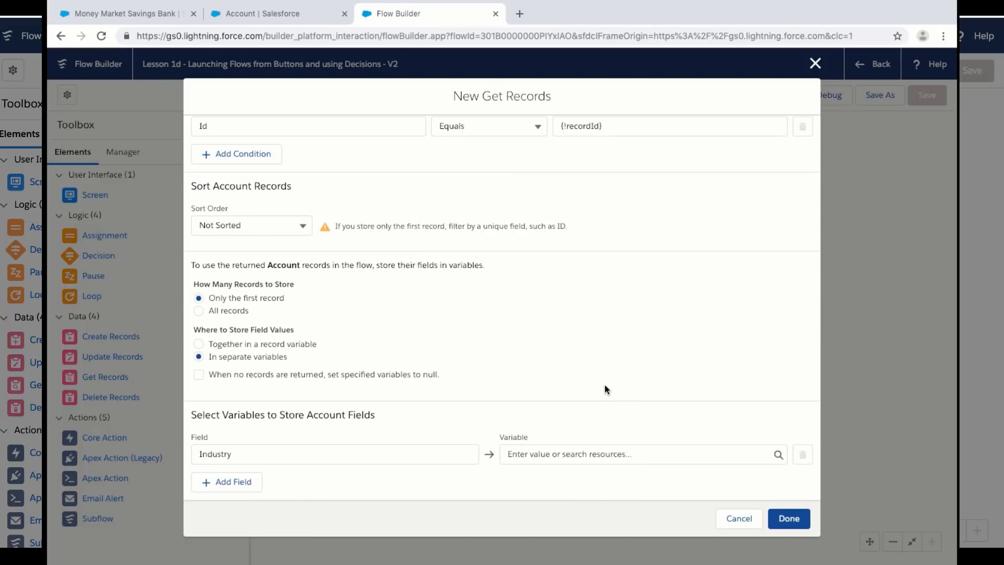
click(597, 453)
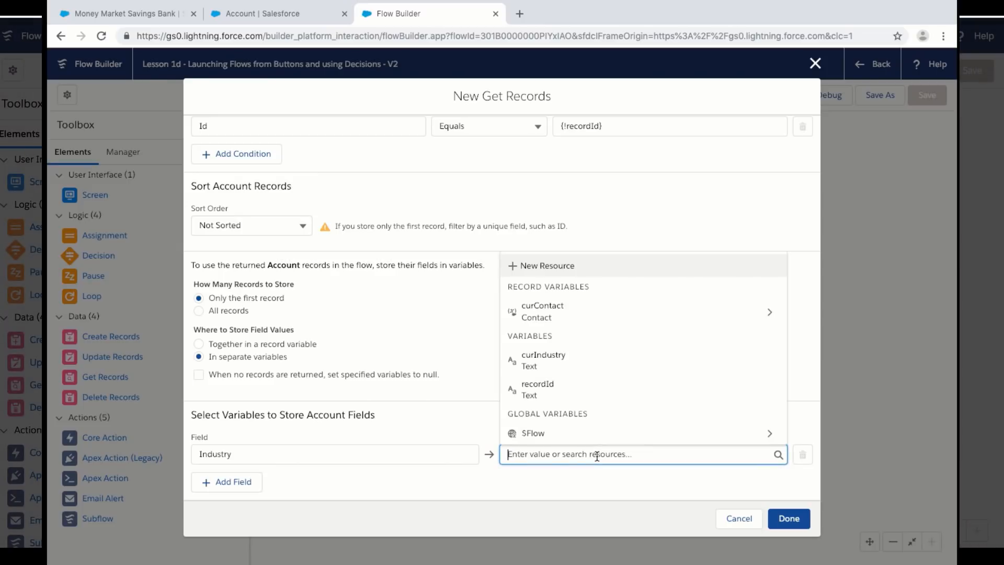
click(601, 360)
click(644, 378)
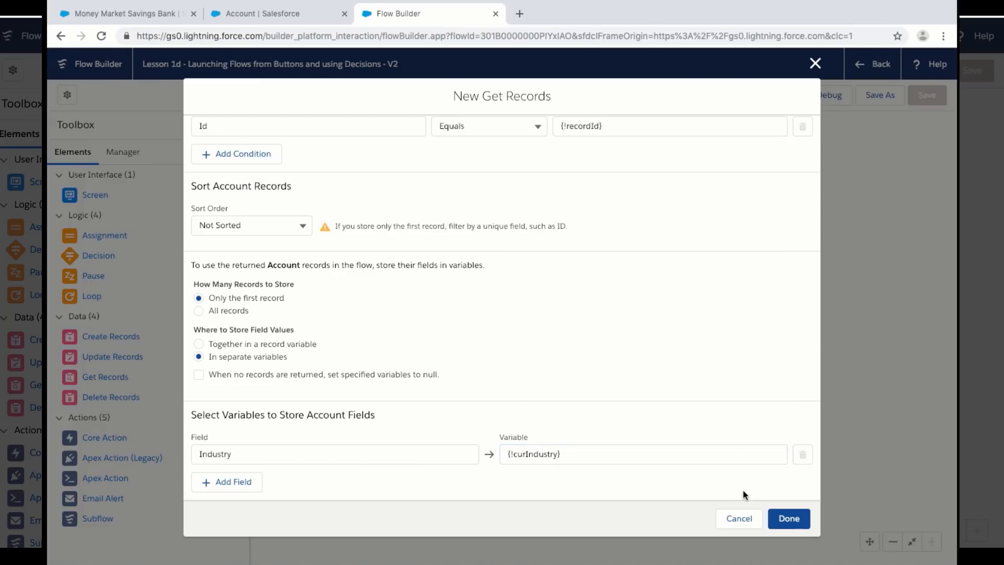
- Rearrange the email action, the contact loop and Retrieve Account on the canvas to make room between the elements
drag(589, 276, 597, 277)
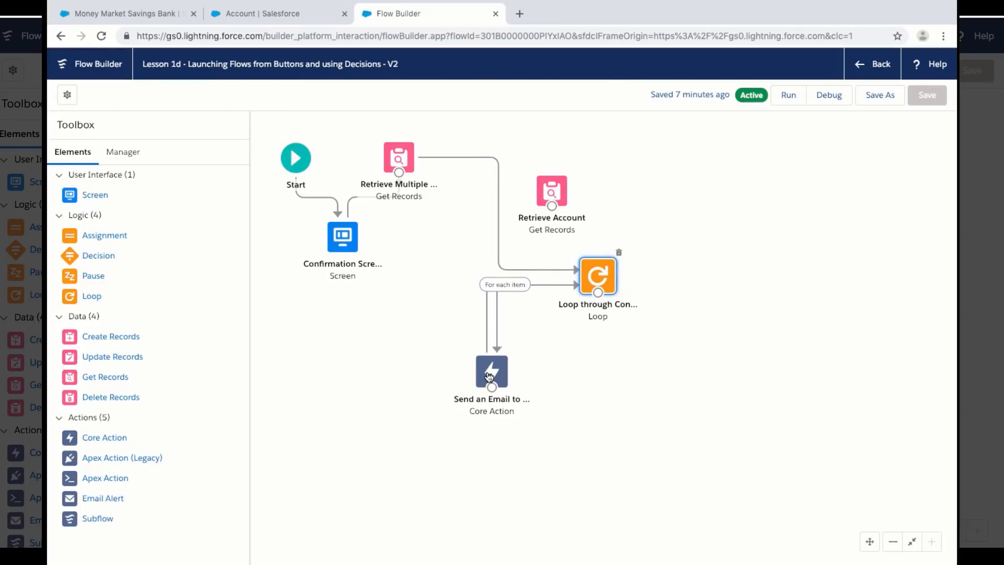
drag(490, 376, 650, 417)
drag(606, 277, 673, 272)
drag(554, 190, 595, 167)
- Replace the direct connector from the Retrieve Multiple element to the loop with a path running through Retrieve Account
click(532, 194)
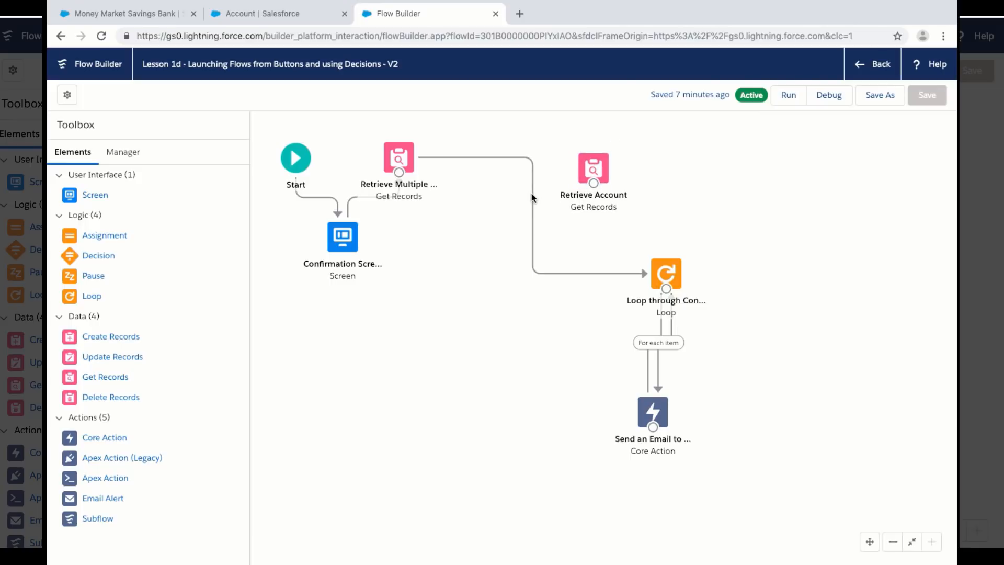
click(537, 274)
key(Delete)
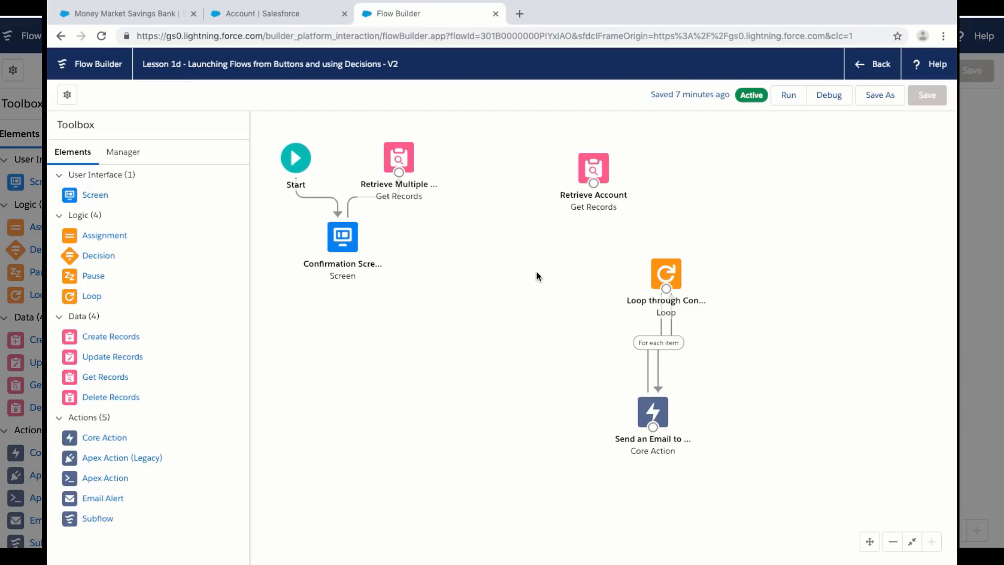
drag(399, 174, 595, 184)
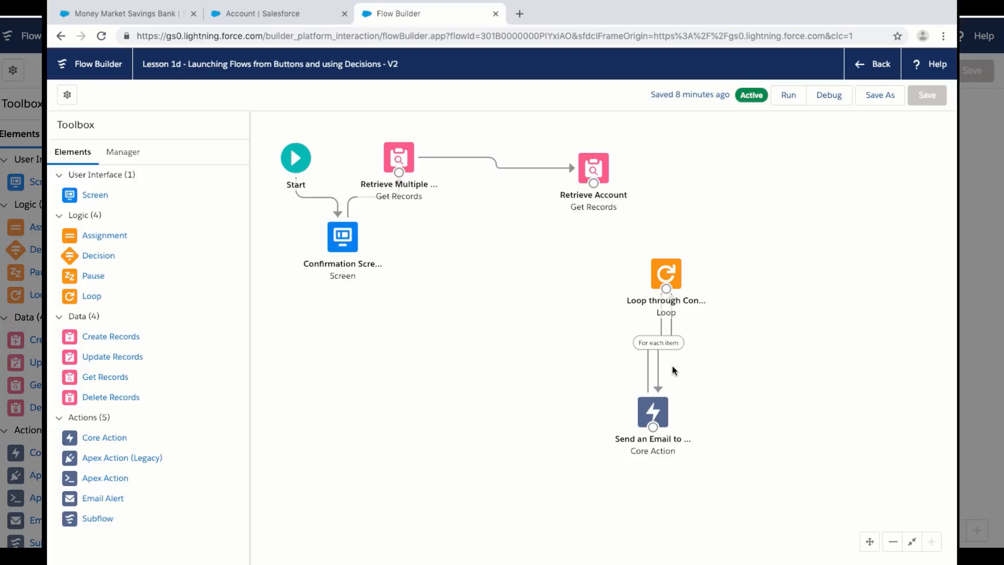
drag(648, 412, 759, 370)
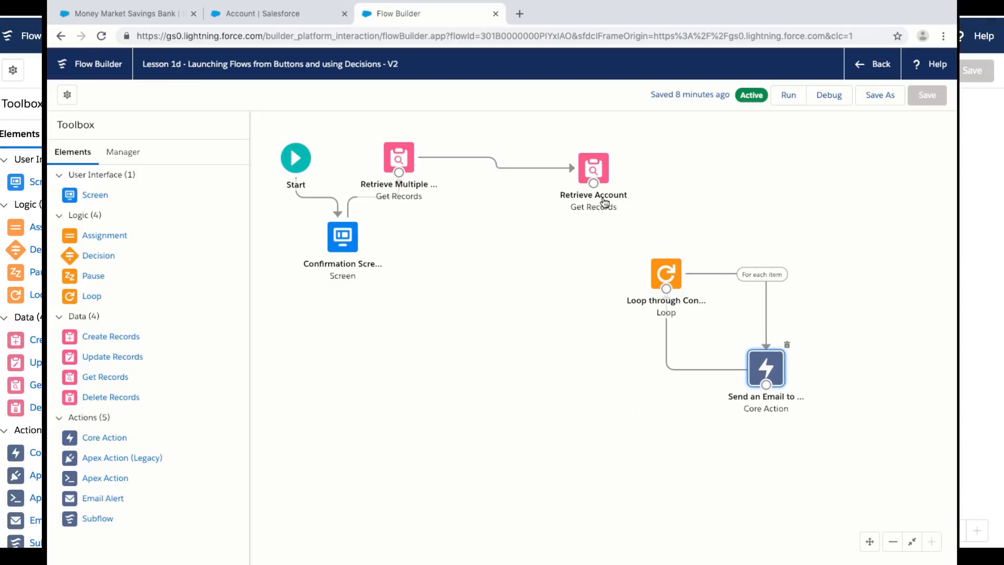
drag(594, 184, 667, 273)
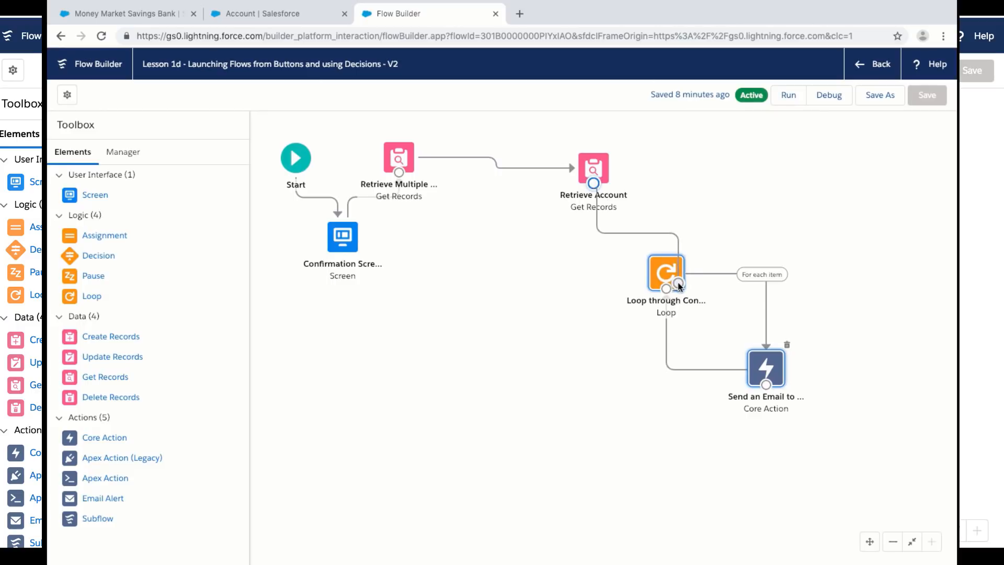
- Move the confirmation screen lower and add a Screen element labeled Emails Are Only For Retail Customers beside it
drag(341, 237, 343, 312)
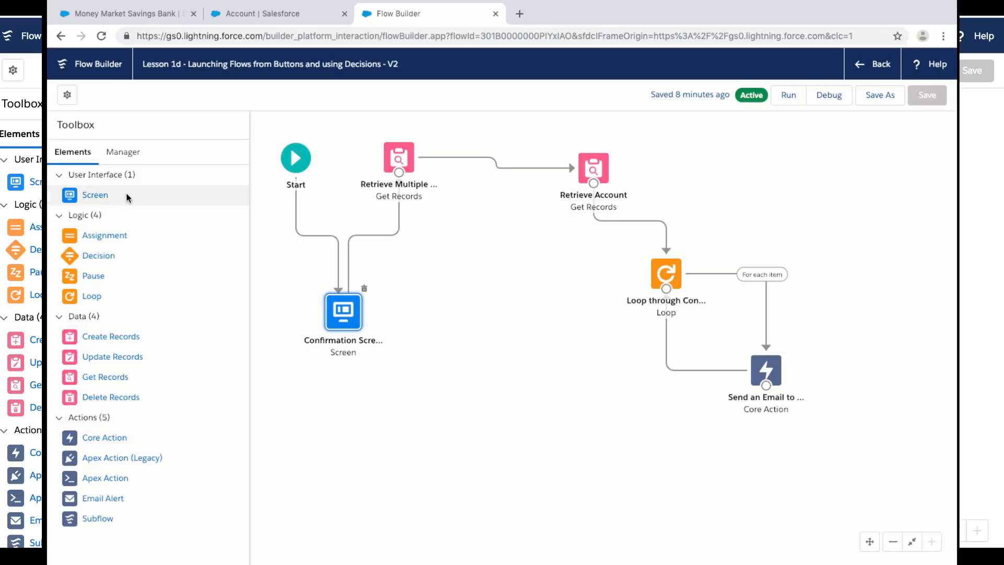
drag(95, 194, 474, 347)
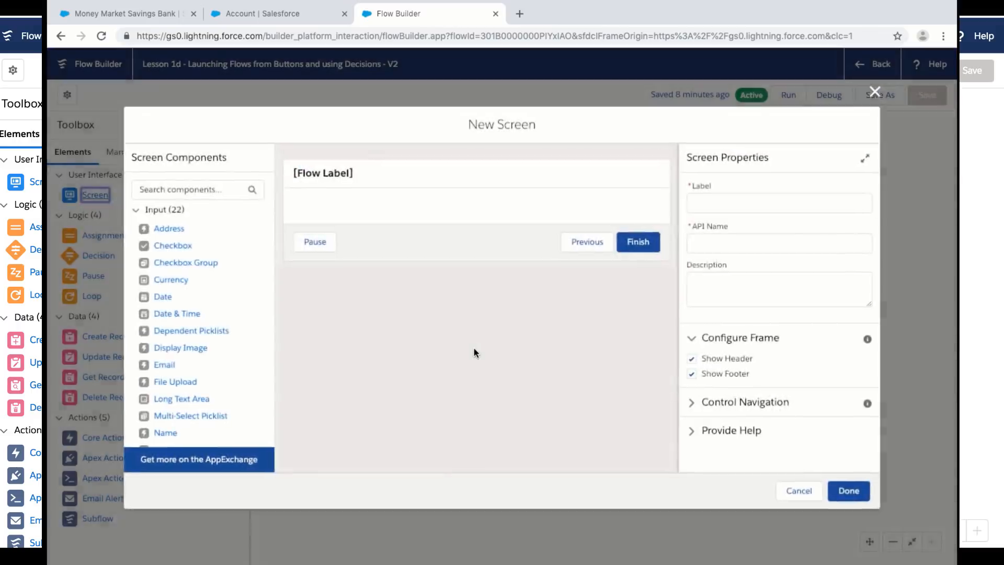
click(732, 202)
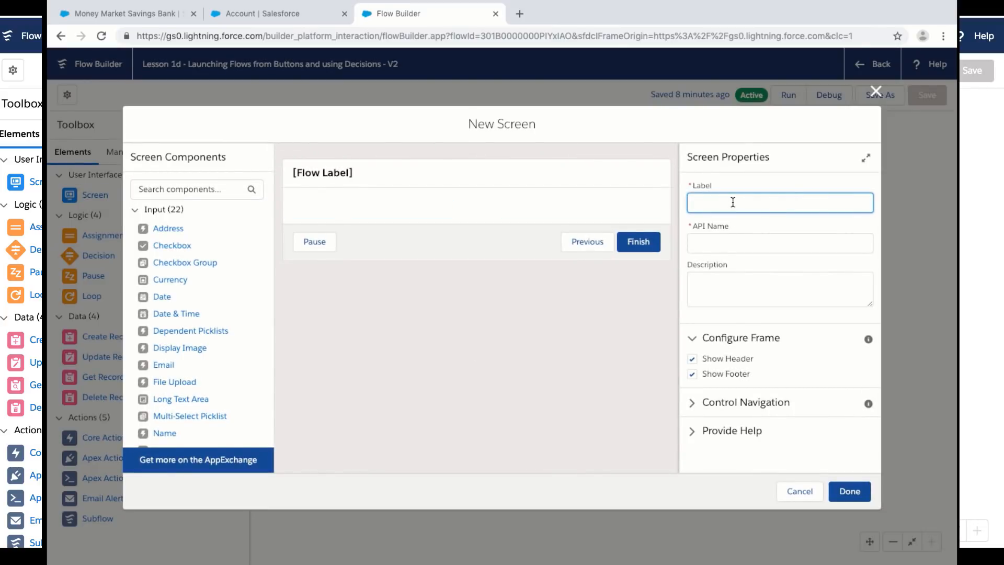
text(Emails Are Only For Retail Customers)
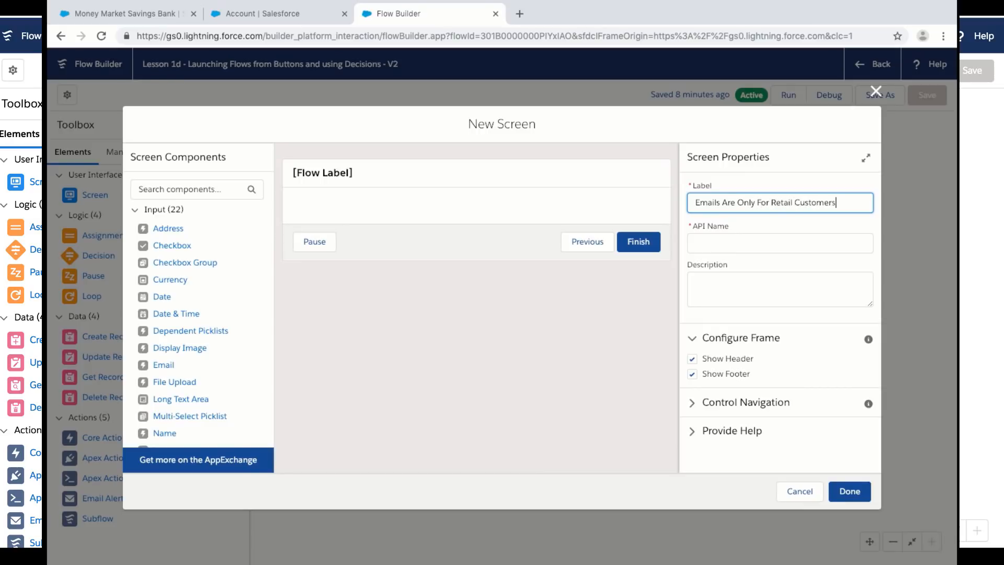
key(Tab)
click(757, 285)
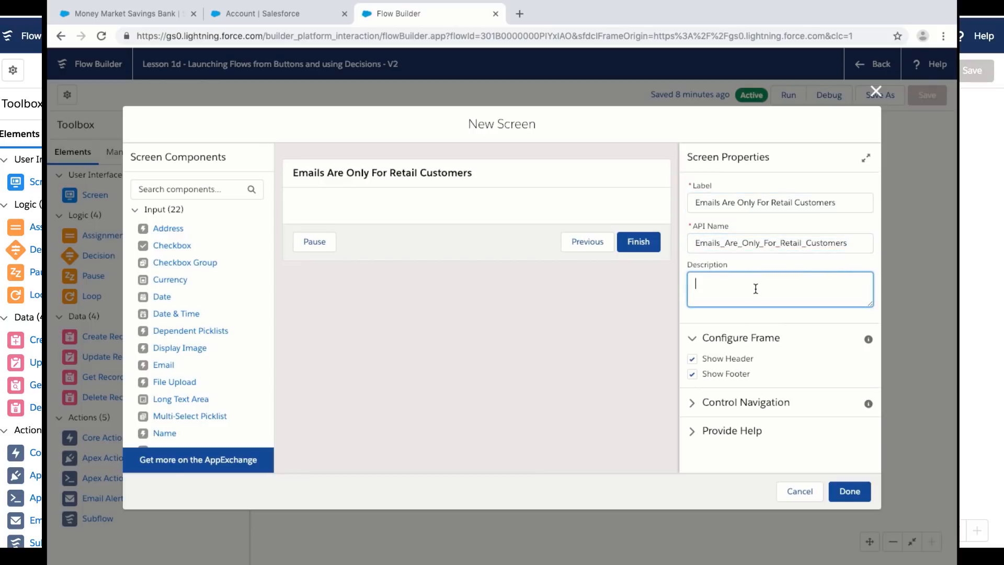
- Add a Display Text component with API name displayText2 to the new screen, fill in its message and finish the screen
scroll(188, 405, down, 3)
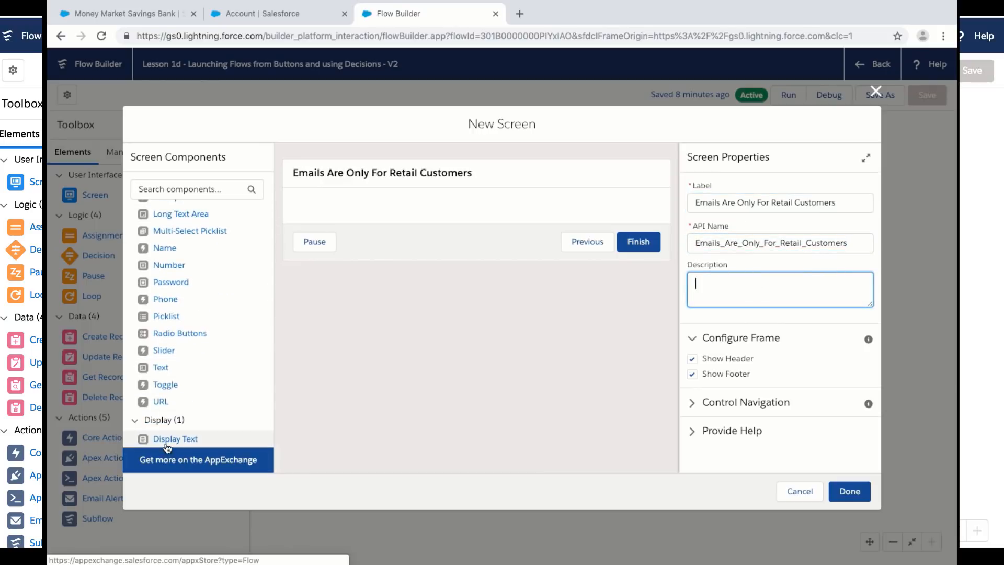
drag(172, 439, 420, 202)
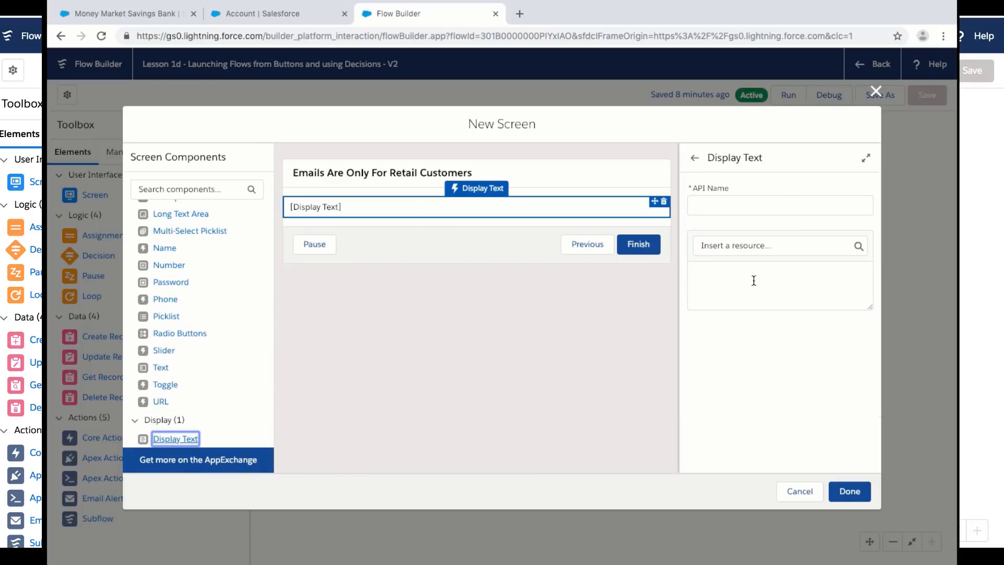
click(756, 205)
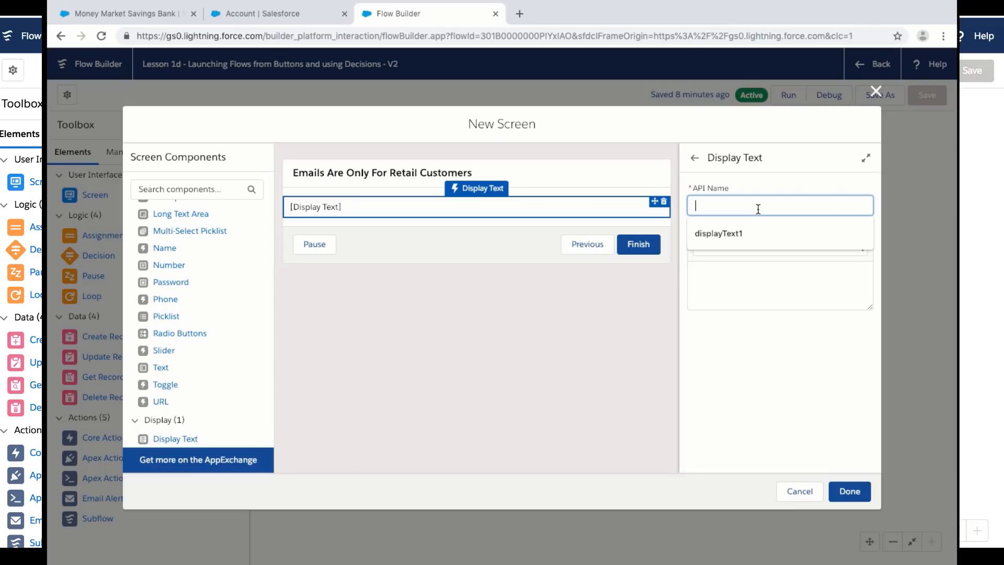
text(displayText2)
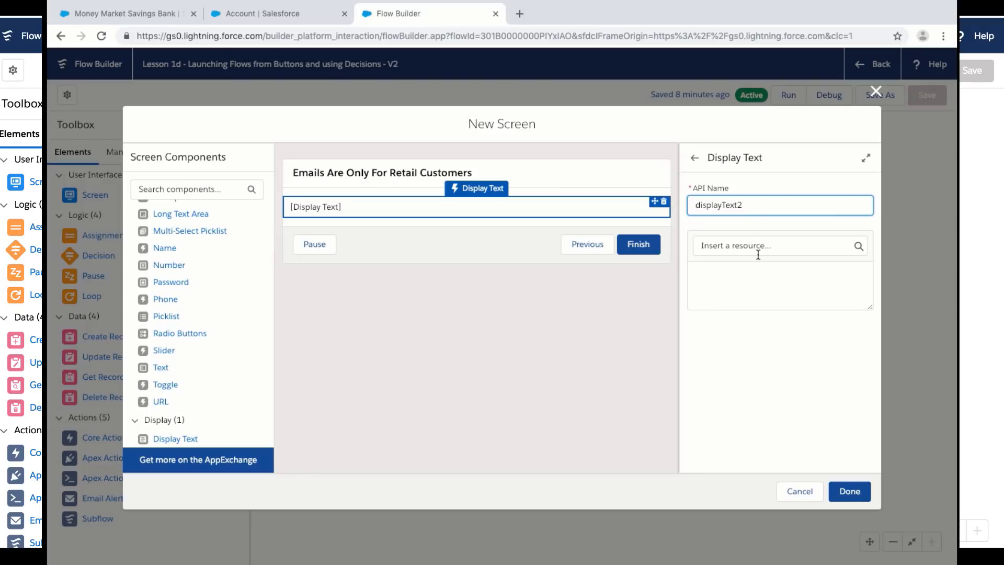
click(757, 302)
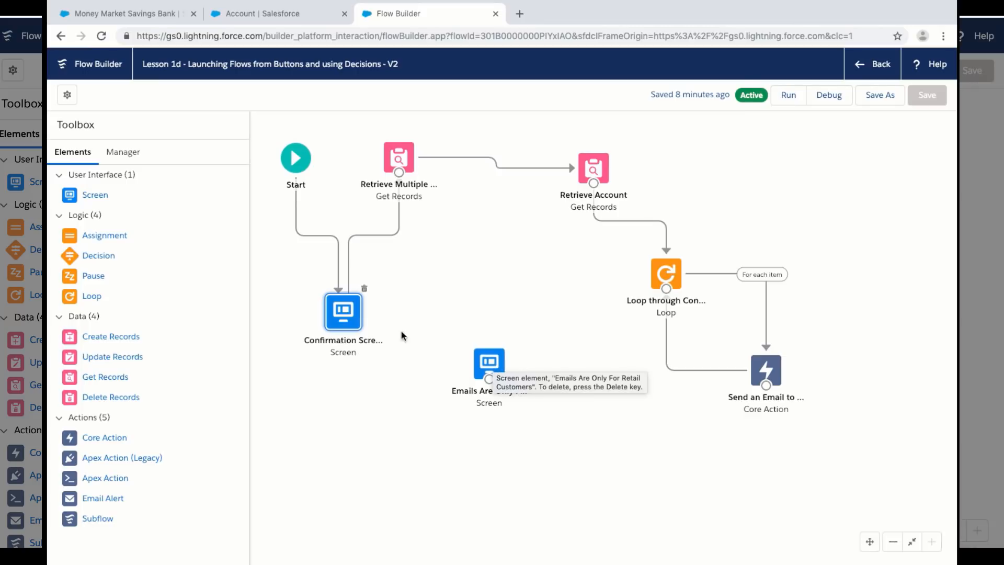
- Rearrange the canvas with Retrieve Account below Start, both screens side by side underneath and the Retrieve Multiple element shifted slightly away from Start
drag(349, 319, 417, 360)
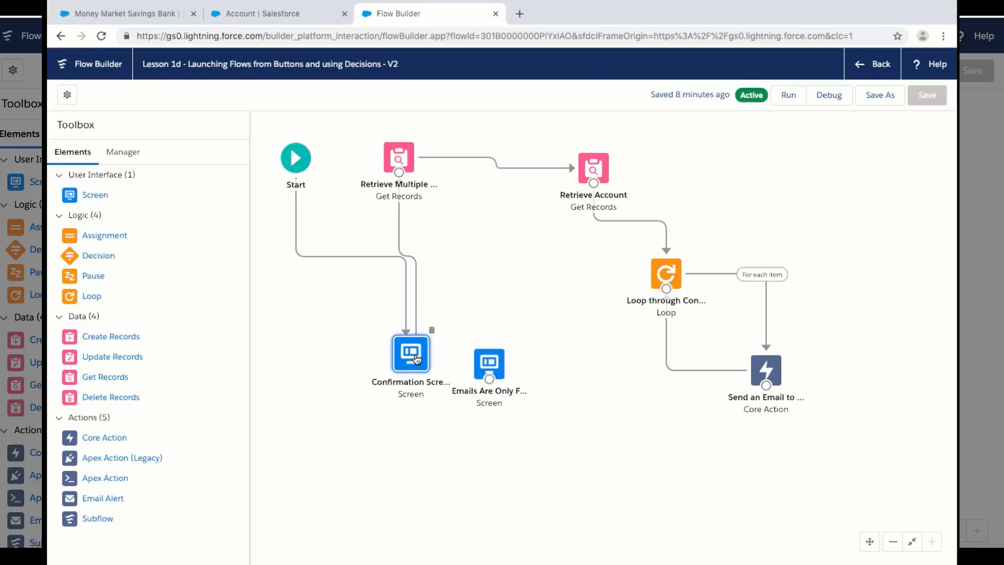
drag(489, 364, 293, 365)
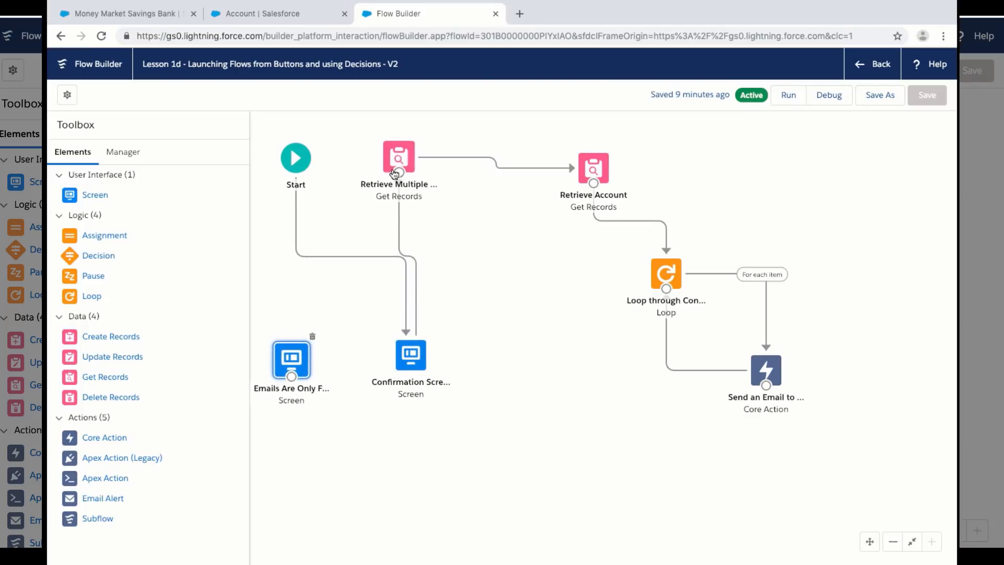
drag(399, 159, 430, 158)
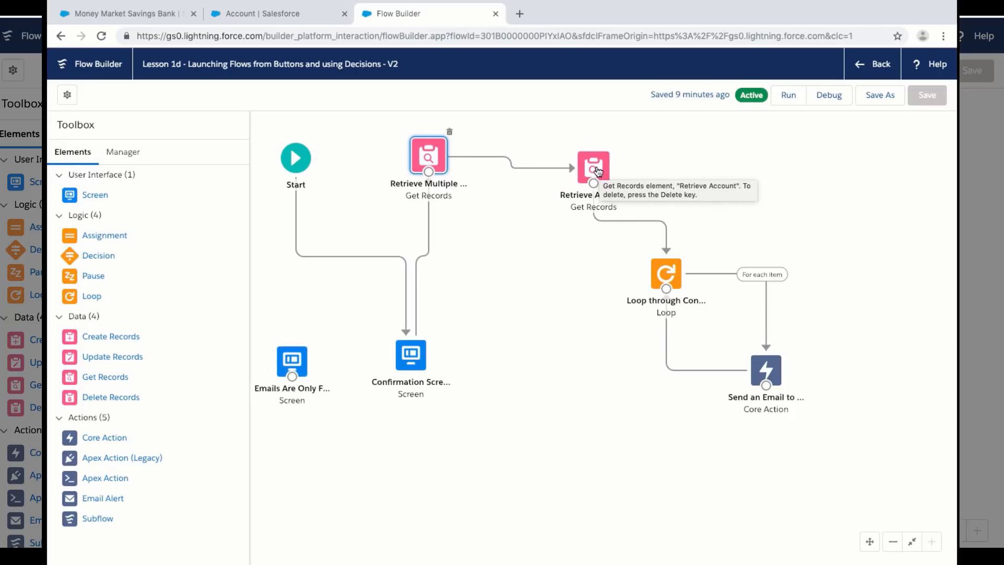
drag(595, 170, 299, 286)
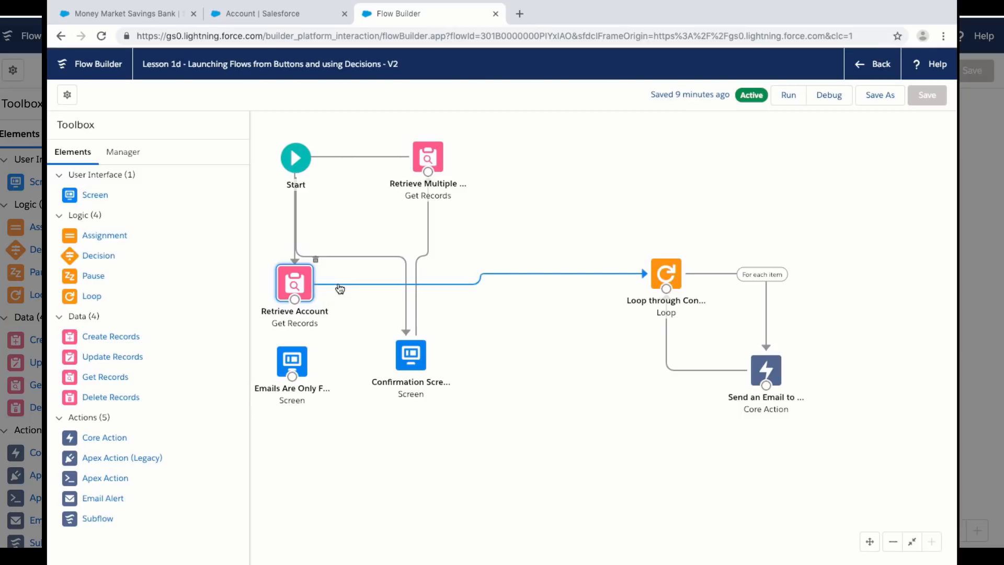
- Remove the outdated connectors and rewire the flow so Start leads to Retrieve Account and the Retrieve Multiple element leads directly to the loop
click(339, 284)
key(Delete)
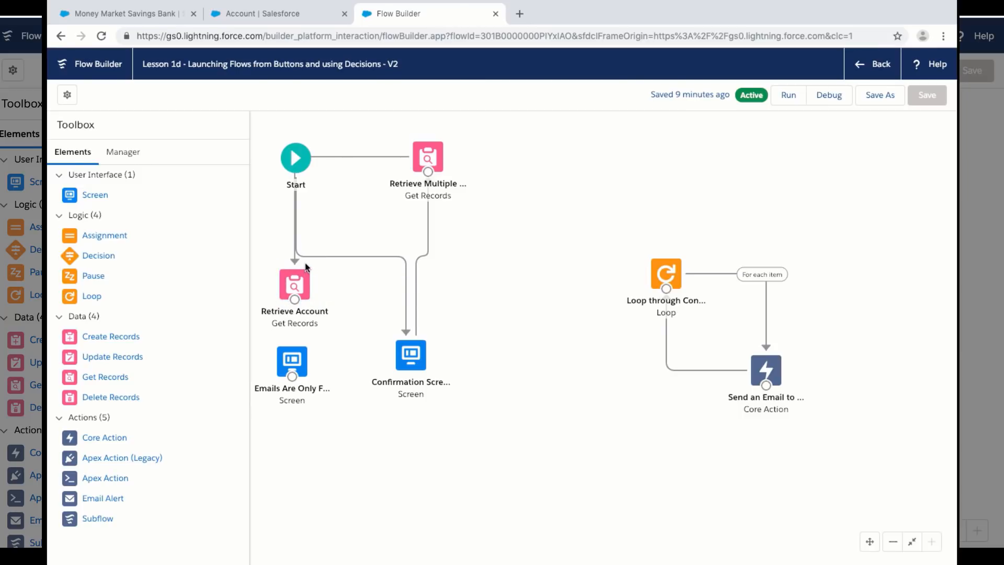
click(321, 257)
key(Delete)
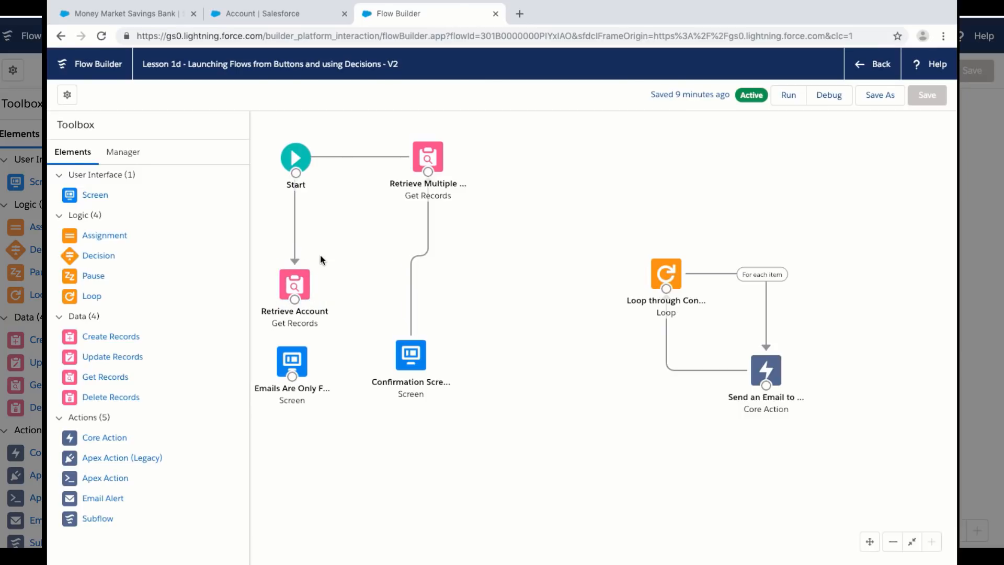
click(368, 161)
key(Delete)
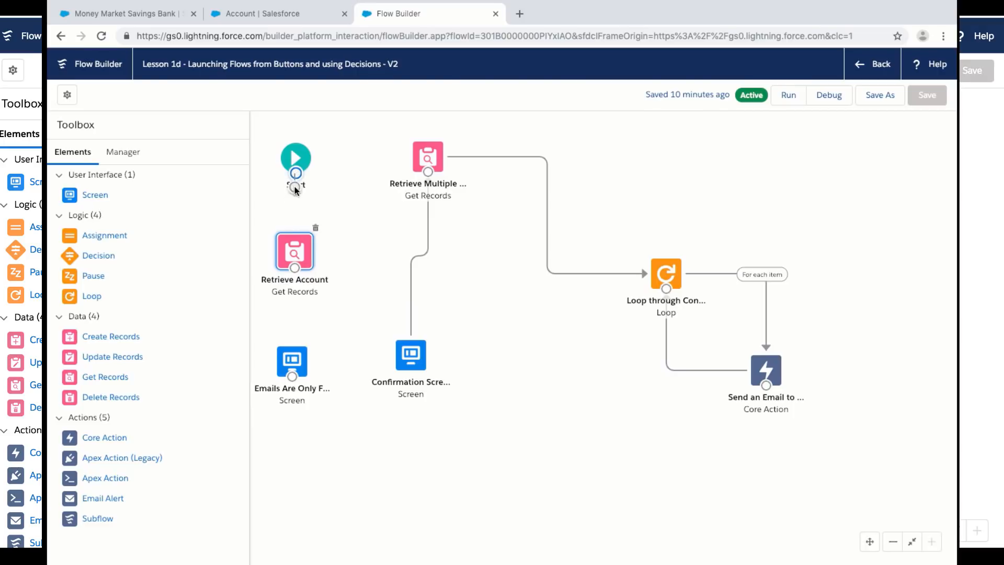
drag(295, 174, 296, 255)
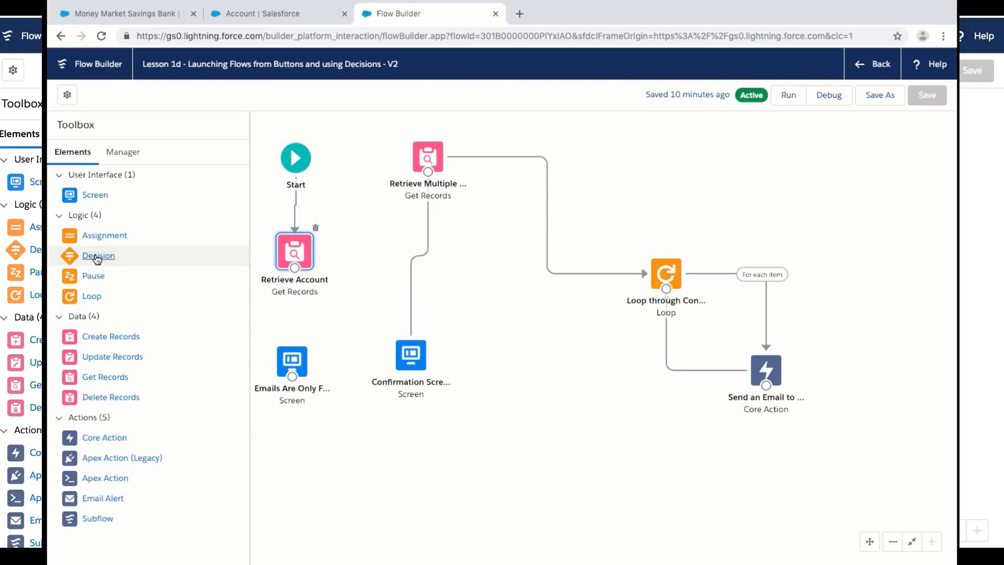
- Add a Decision element labeled Filter Out Industrial Accouns below the two screens, with its matching API name
drag(94, 255, 367, 430)
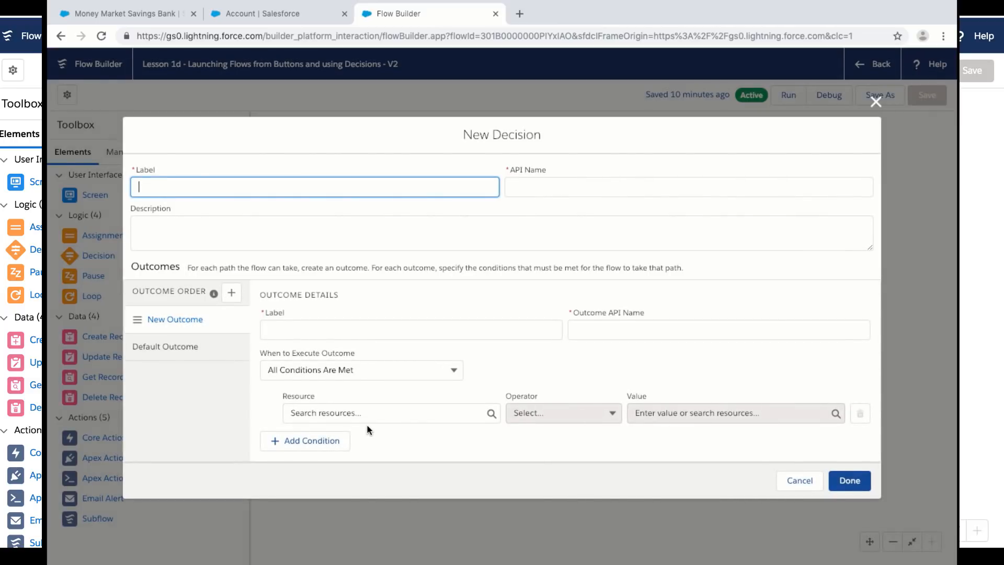
text(Filter Out Industrial Accouns)
key(Tab)
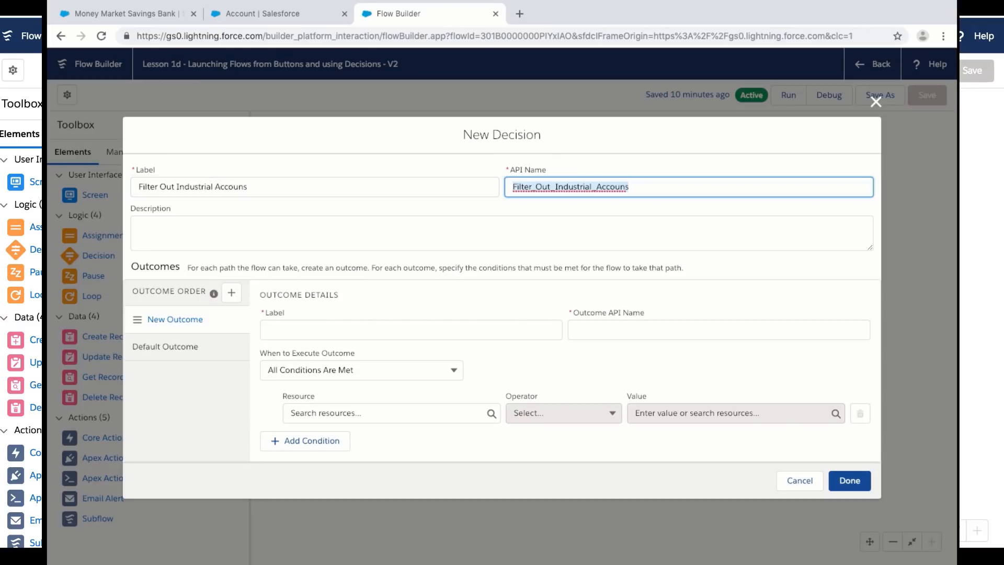
- Describe the decision as "If the industry on the Accounts is None, we don't want to send emails through this Flow."
click(399, 234)
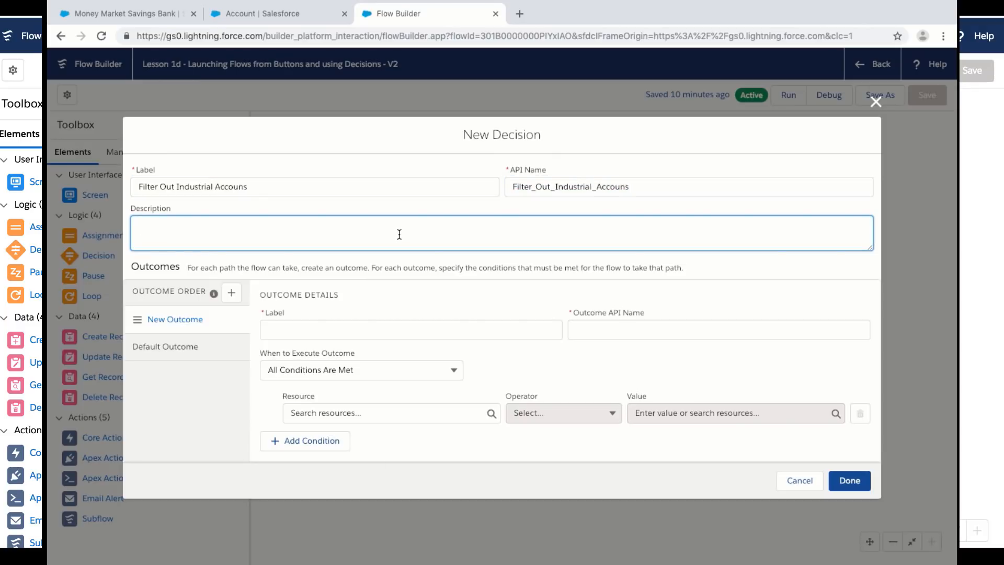
text(If the industry on the Accounts)
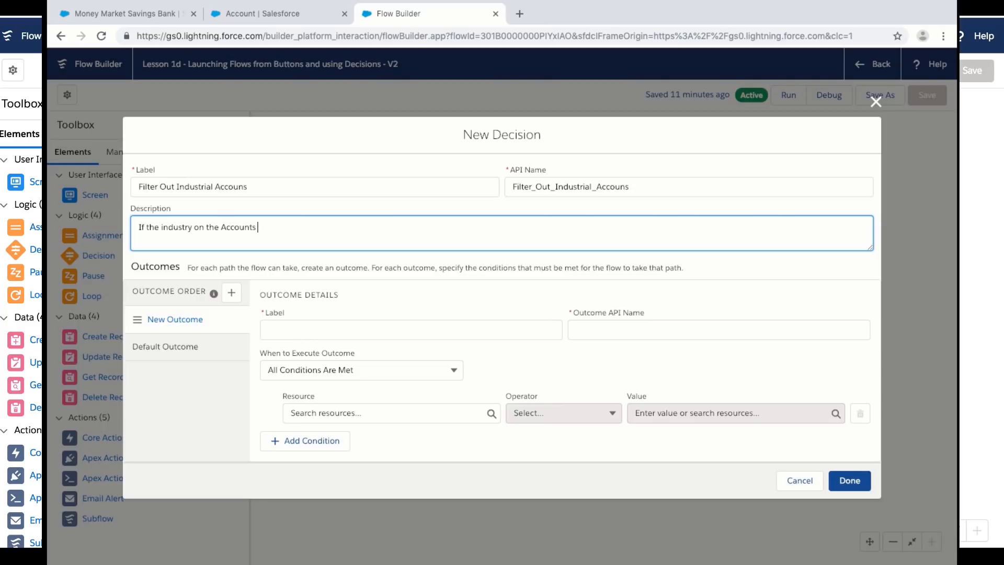
text(not)
key(BackSpace)
key(BackSpace)
key(BackSpace)
text(None, we don't want to send emai)
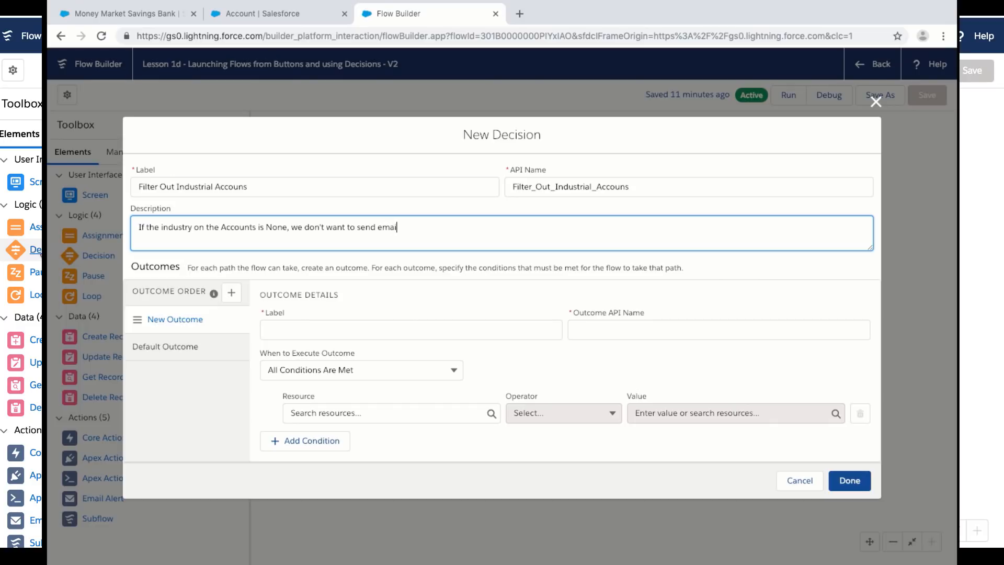
text(ls through this Flo)
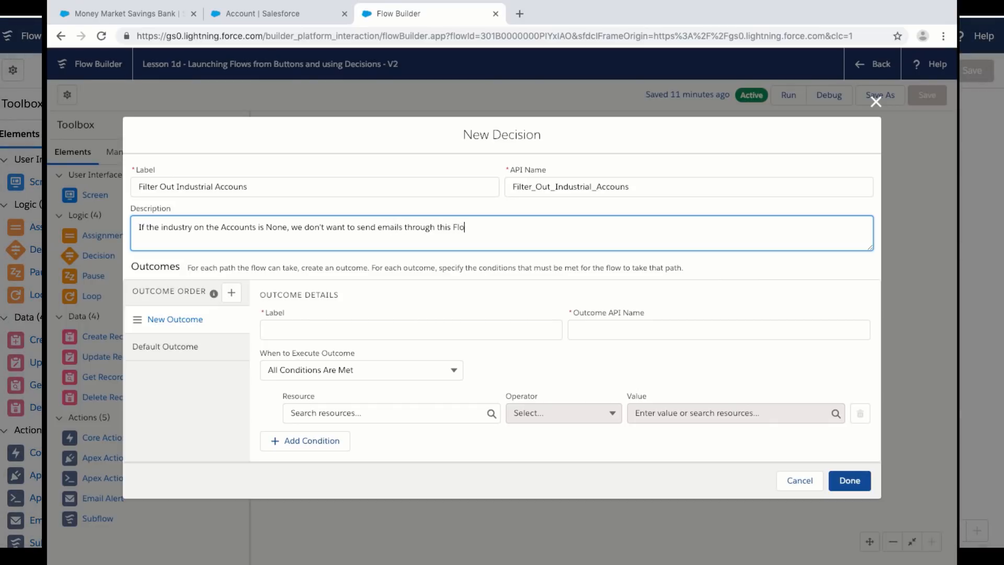
text(w.)
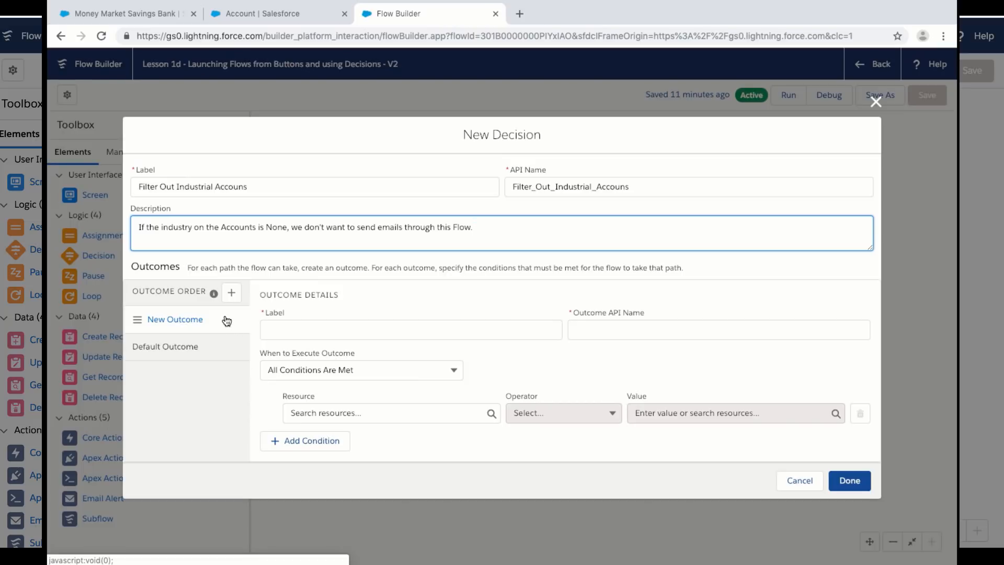
- Rename the decision's default outcome to Account is Industrial
click(207, 358)
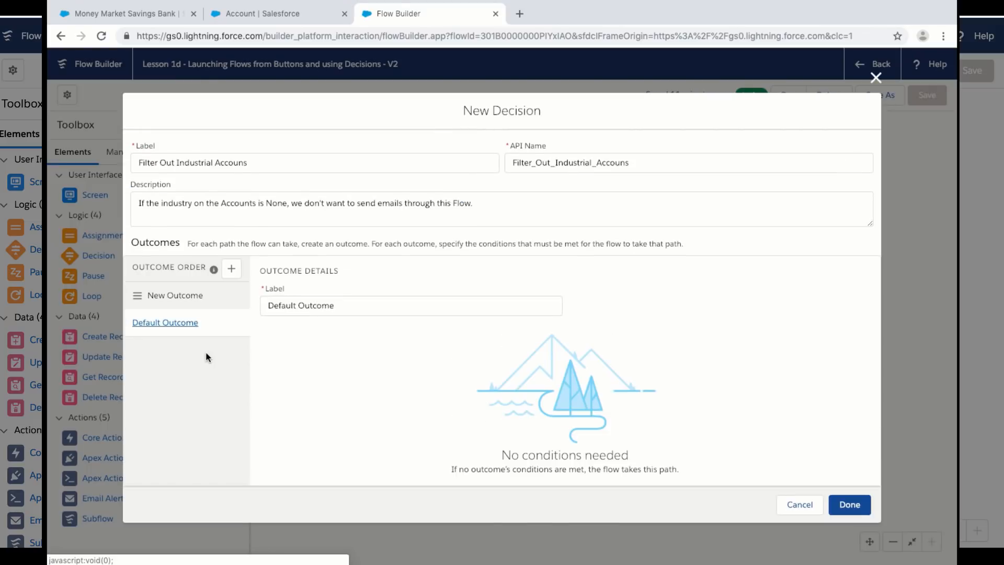
click(355, 302)
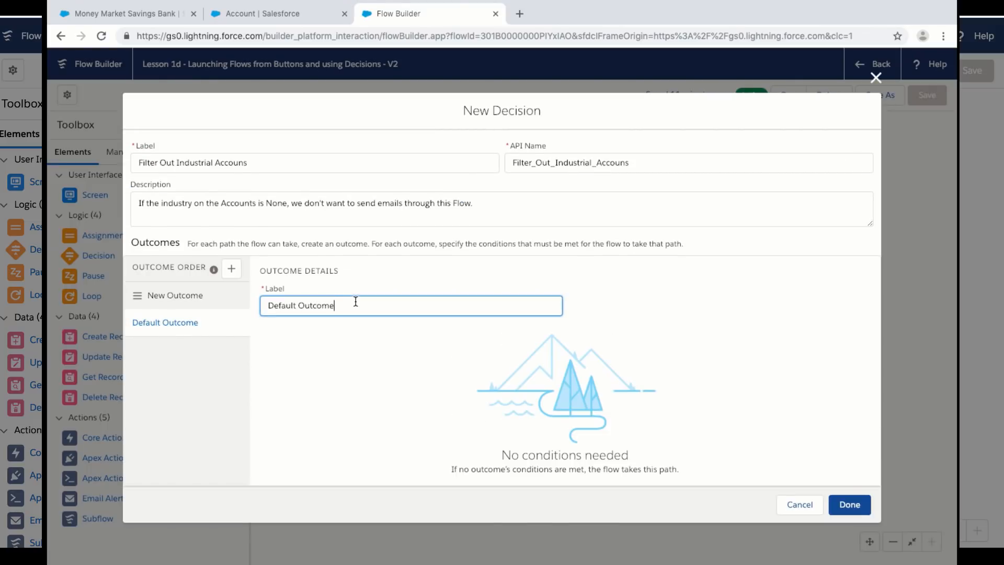
key(shift+alt+Left)
key(shift+alt+Left)
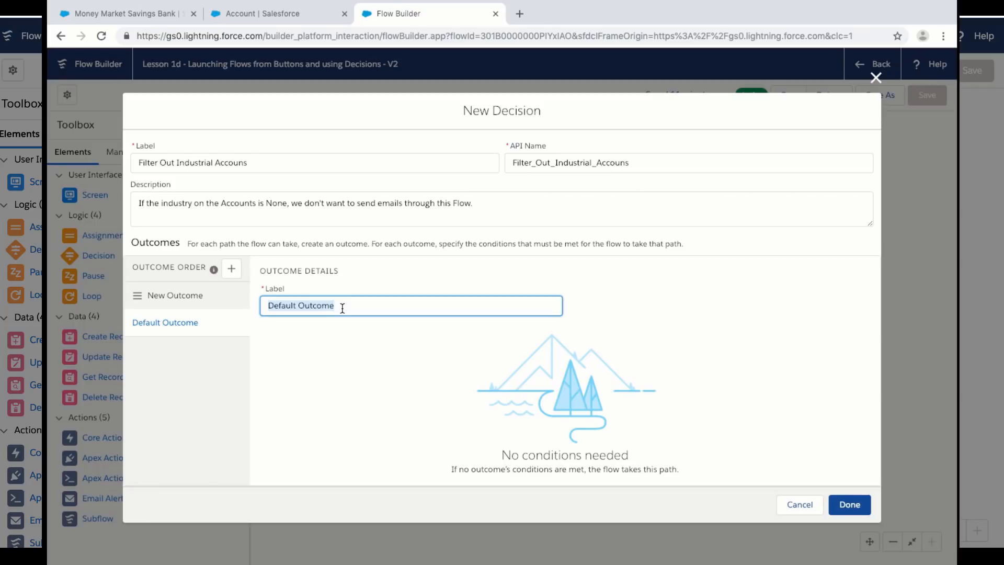
text(Account)
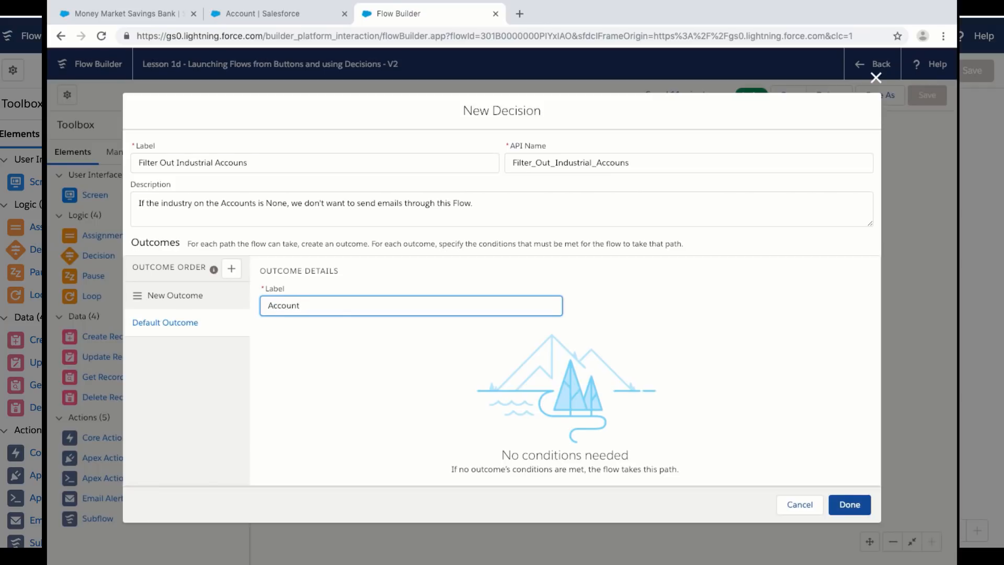
text( is Industiral)
key(BackSpace)
key(BackSpace)
key(BackSpace)
key(BackSpace)
text(rial)
click(320, 360)
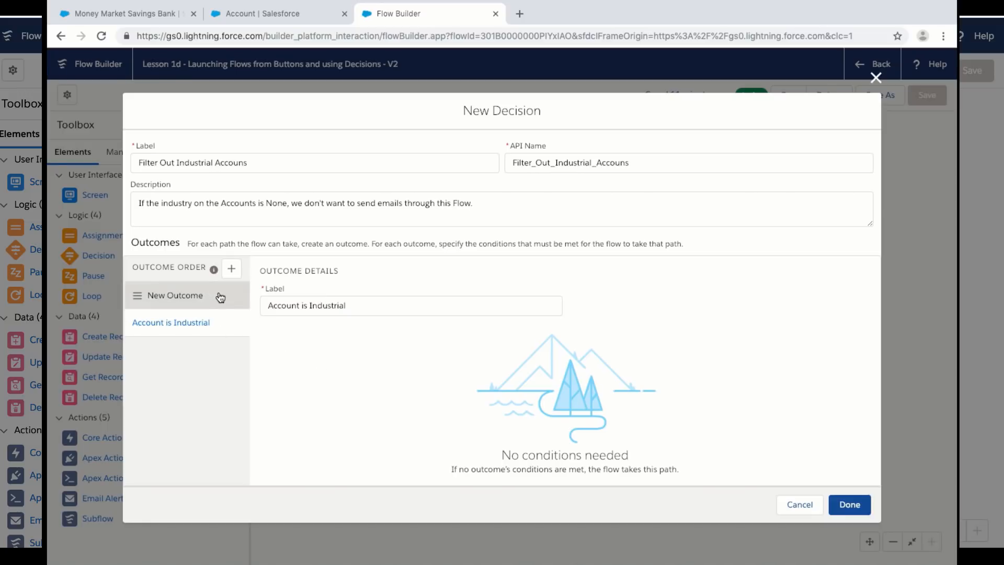
- Label the decision's new outcome Account is Retail/Consumer, with API name Account_is_Retail_Consumer
click(218, 296)
click(328, 336)
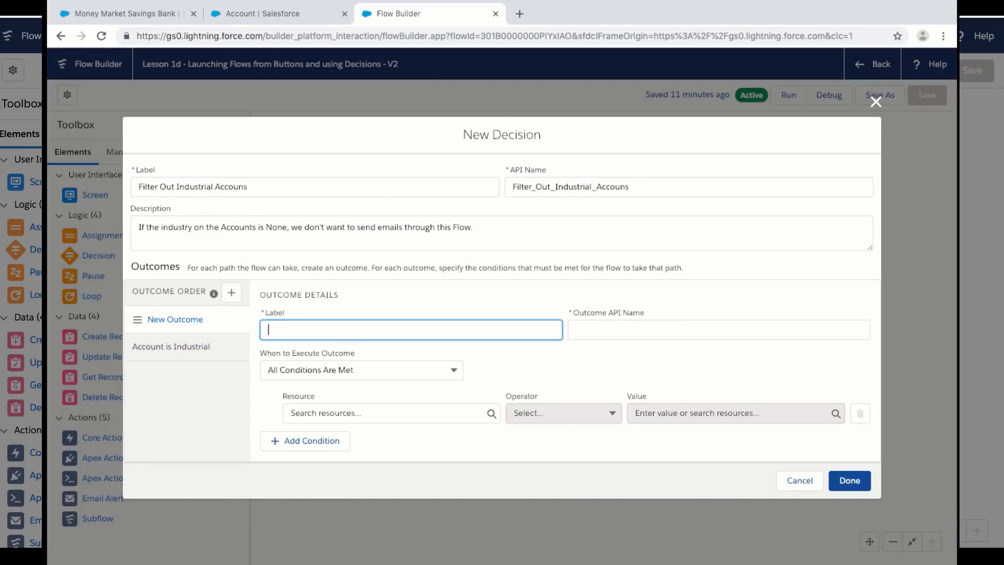
text(Account is Retail/Consumer)
key(Tab)
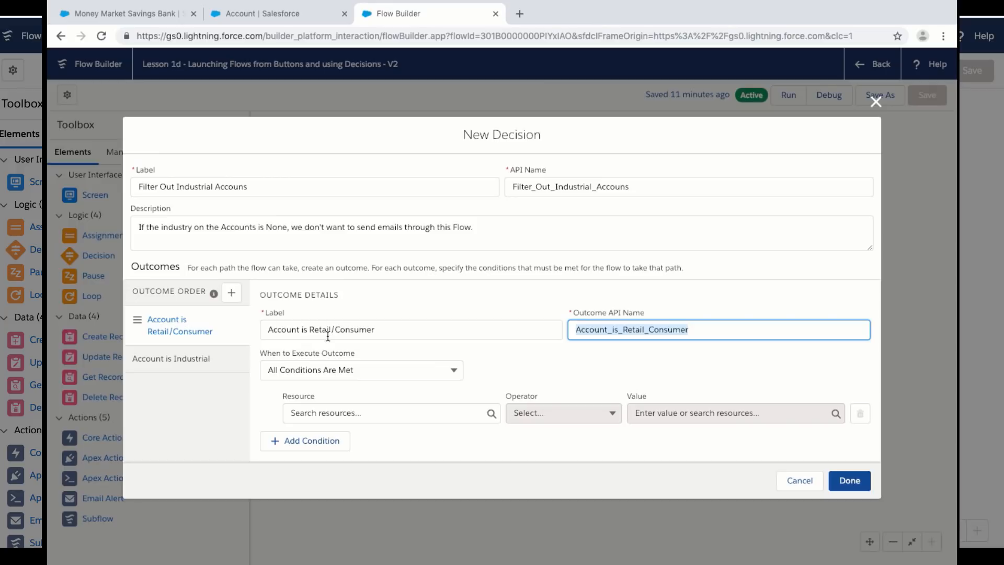
click(849, 480)
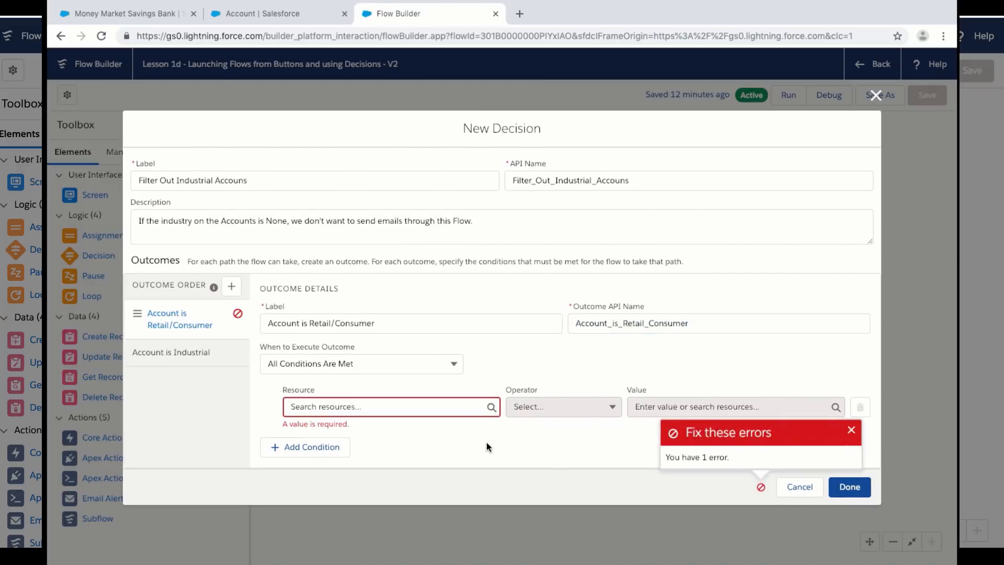
click(851, 430)
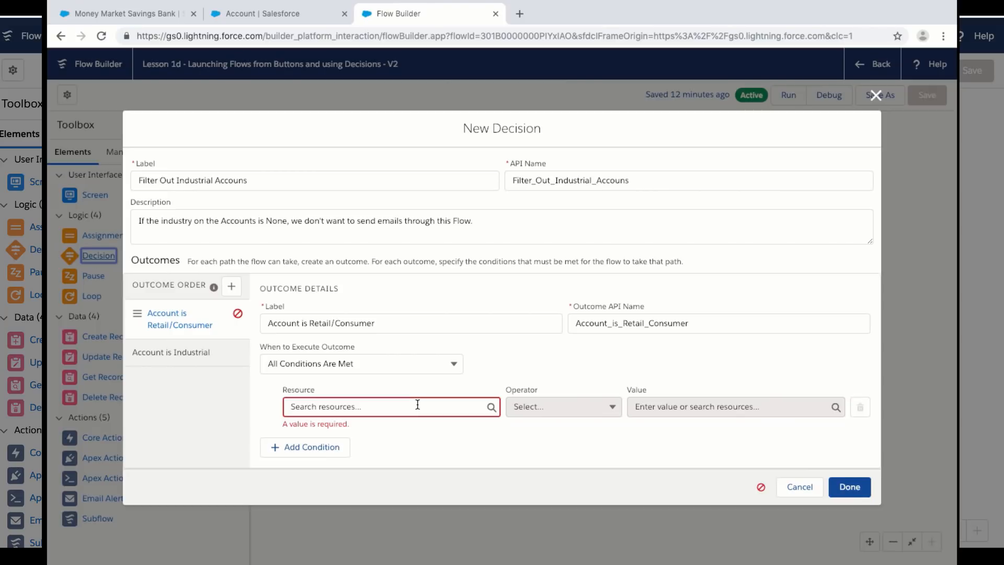
click(417, 404)
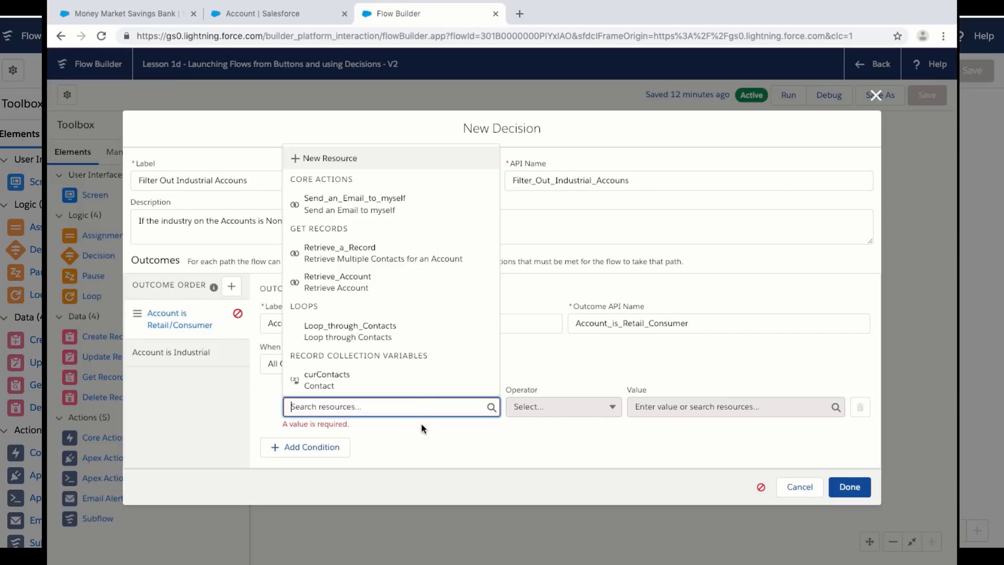
click(421, 426)
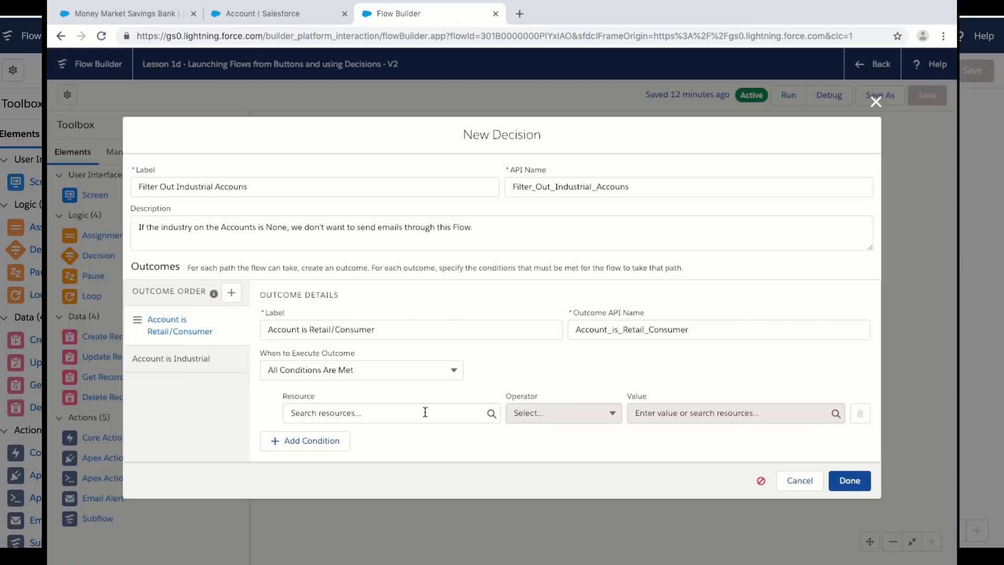
- Check the Industry field in the Money Market Savings Bank account's details and return to the decision in the flow
click(167, 17)
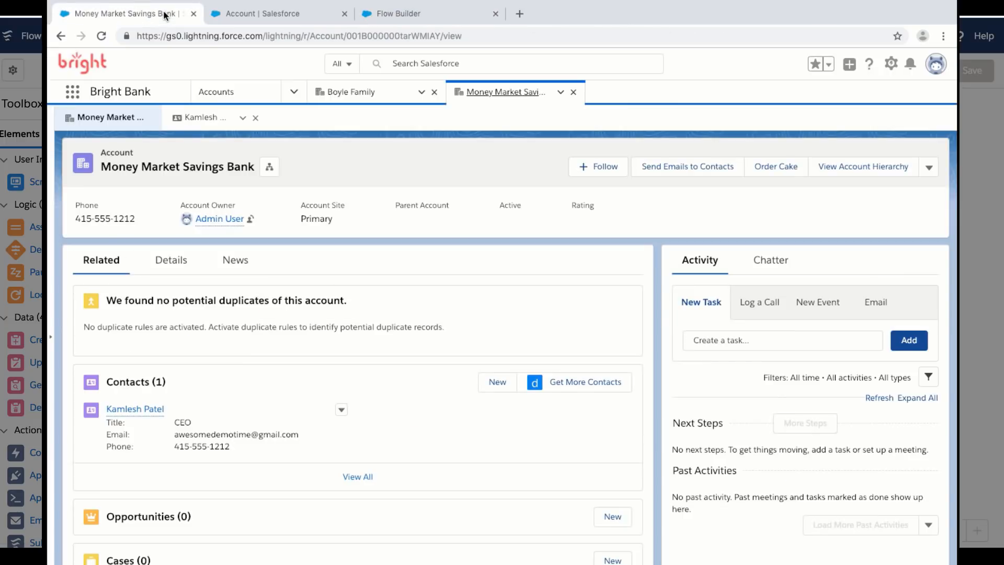
click(180, 260)
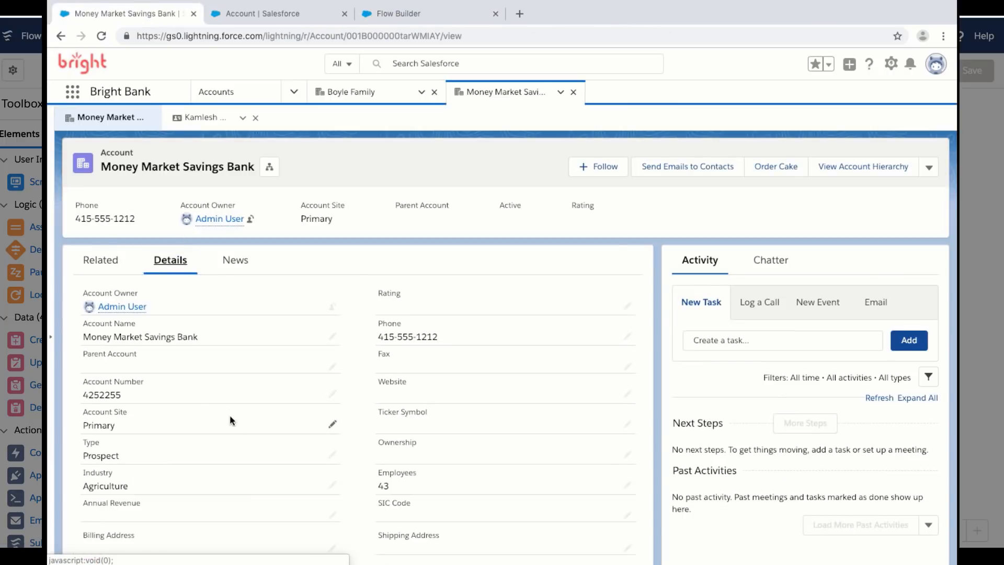
click(397, 14)
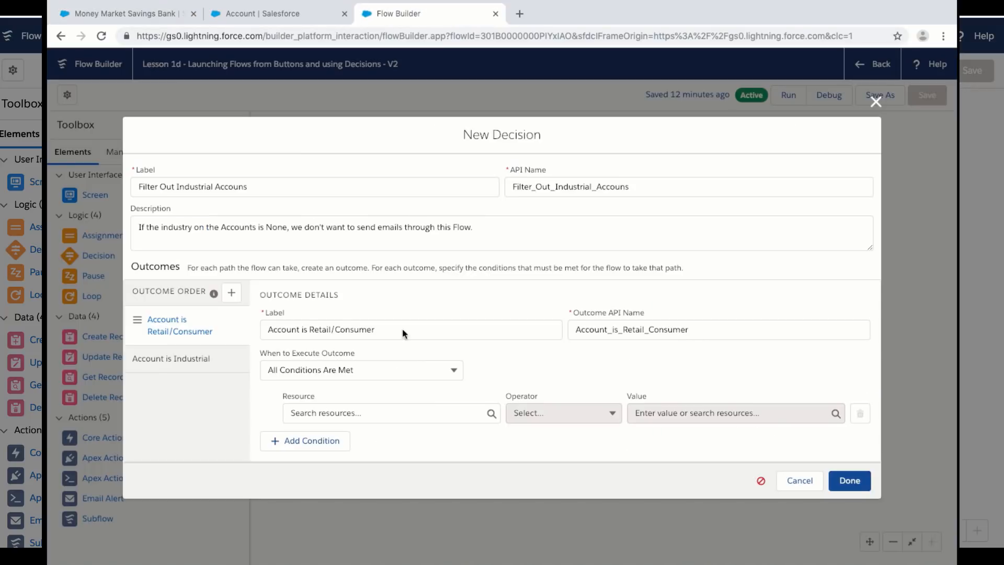
- Set the retail outcome's condition to curIndustry Is Null with the value $GlobalConstant.True
click(397, 415)
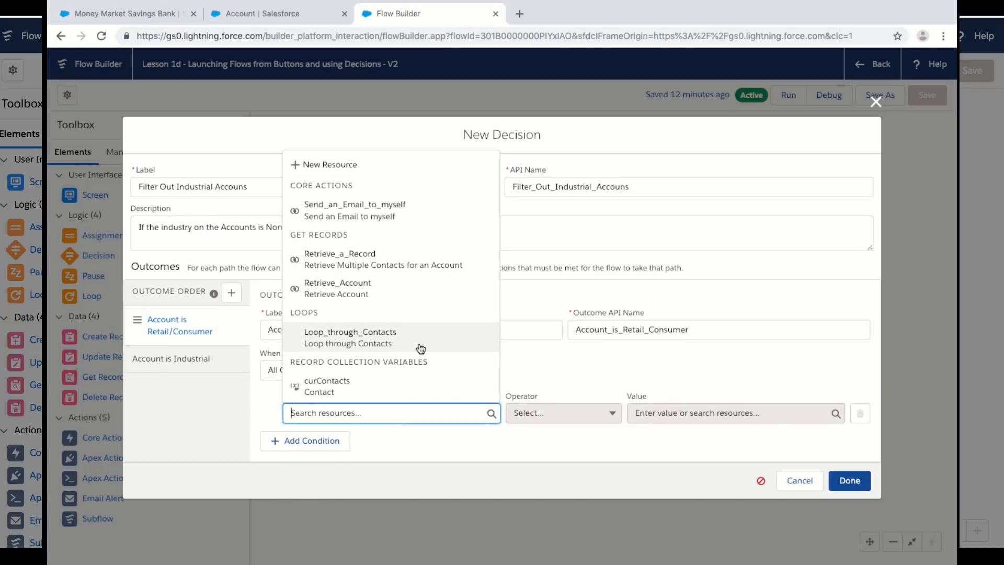
scroll(420, 348, down, 3)
scroll(421, 349, down, 5)
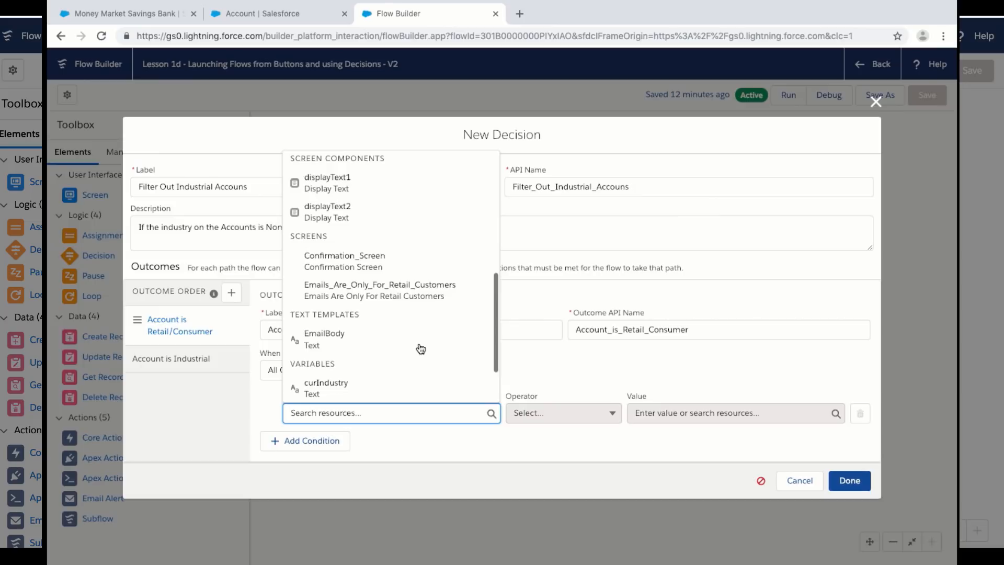
click(407, 320)
click(610, 412)
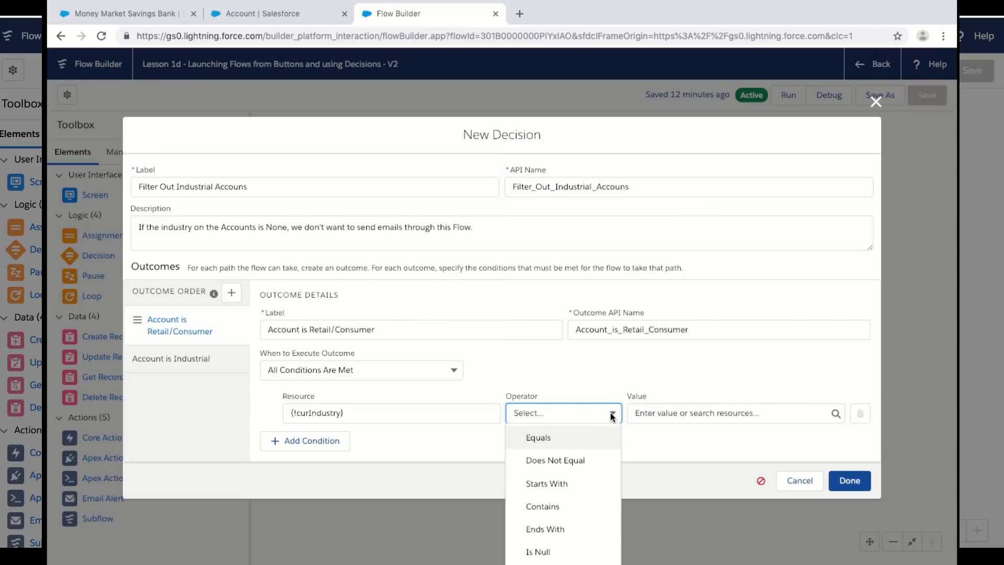
click(565, 549)
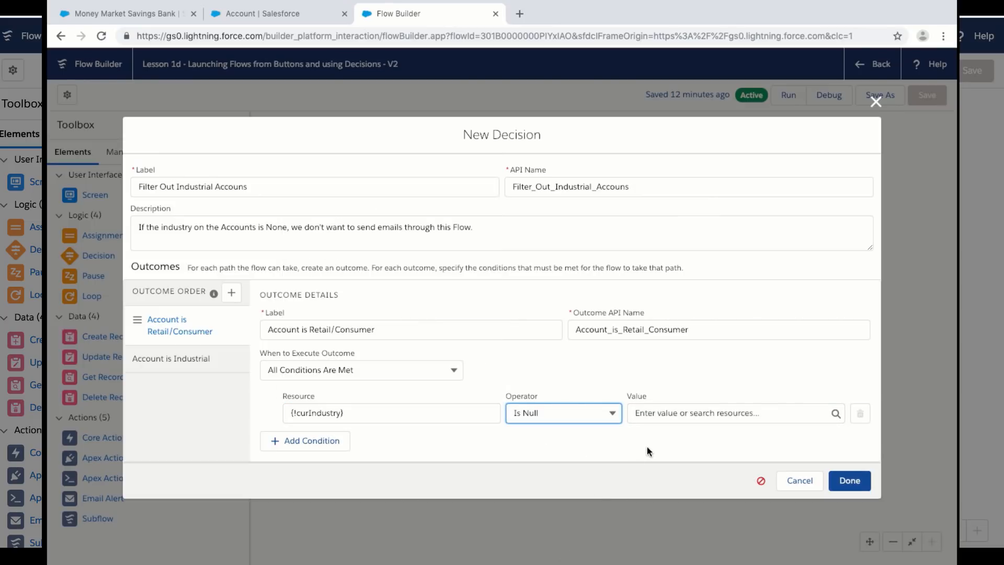
click(693, 413)
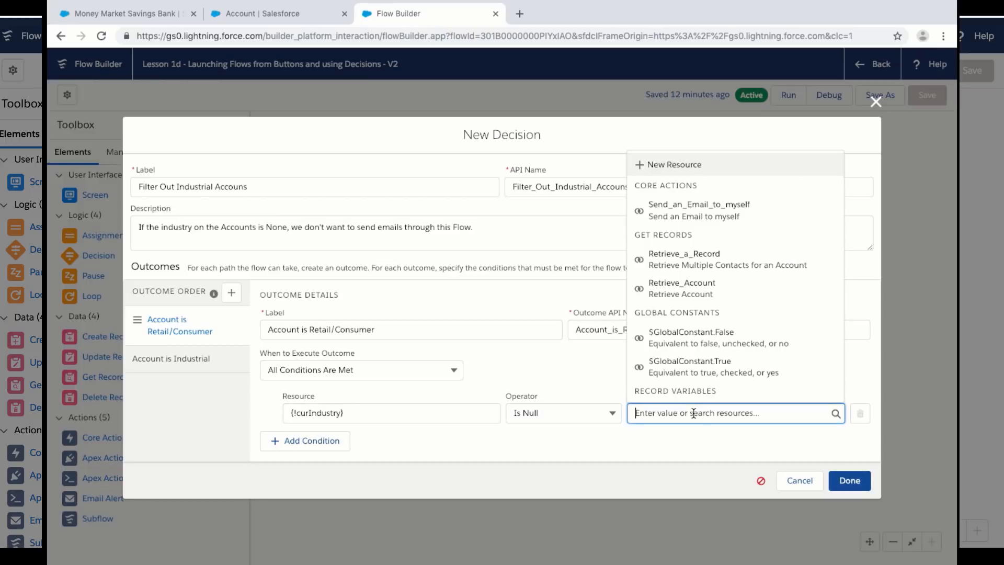
click(765, 377)
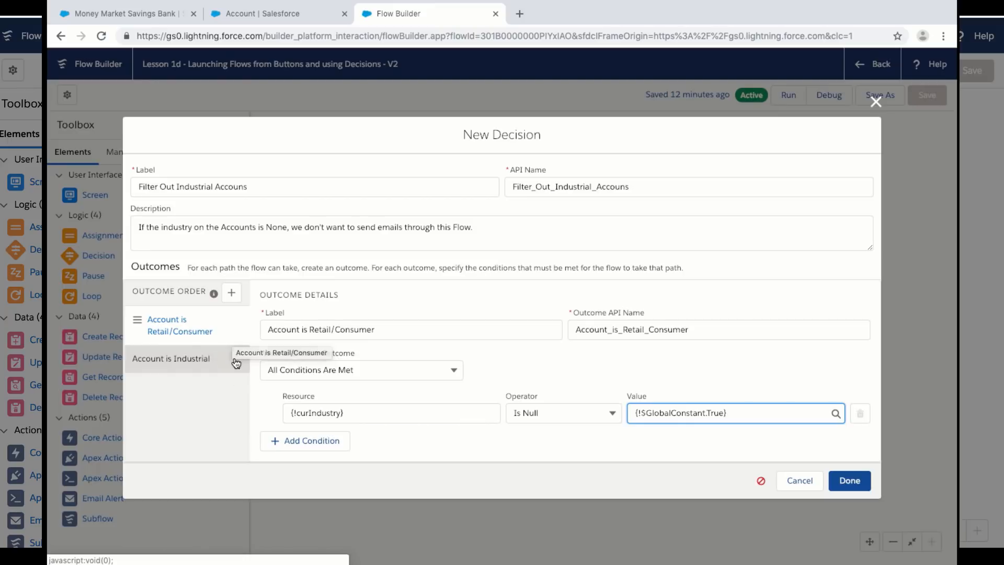
- Review the Account is Industrial and Account is Retail/Consumer outcomes and finish the new decision
click(495, 451)
click(222, 356)
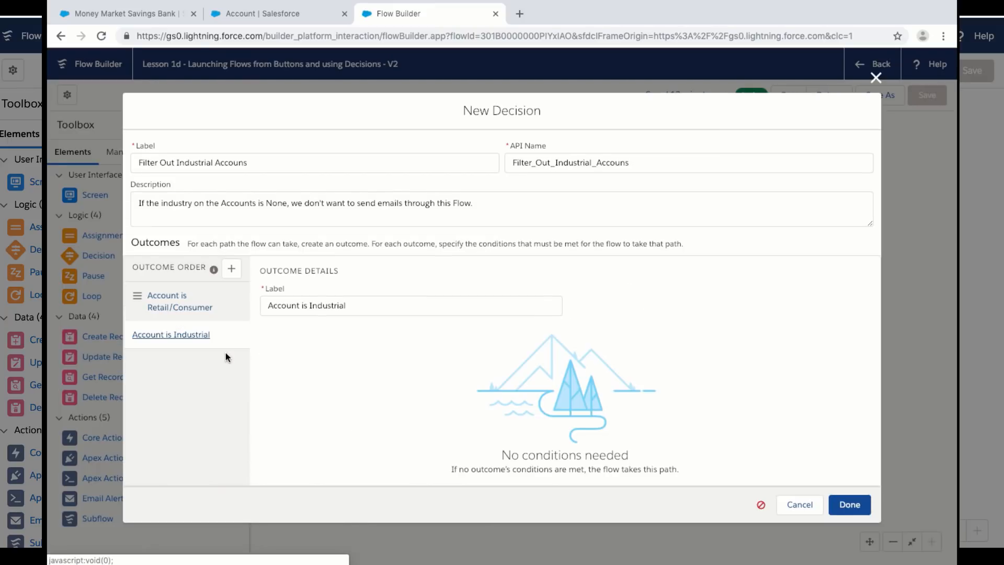
click(224, 306)
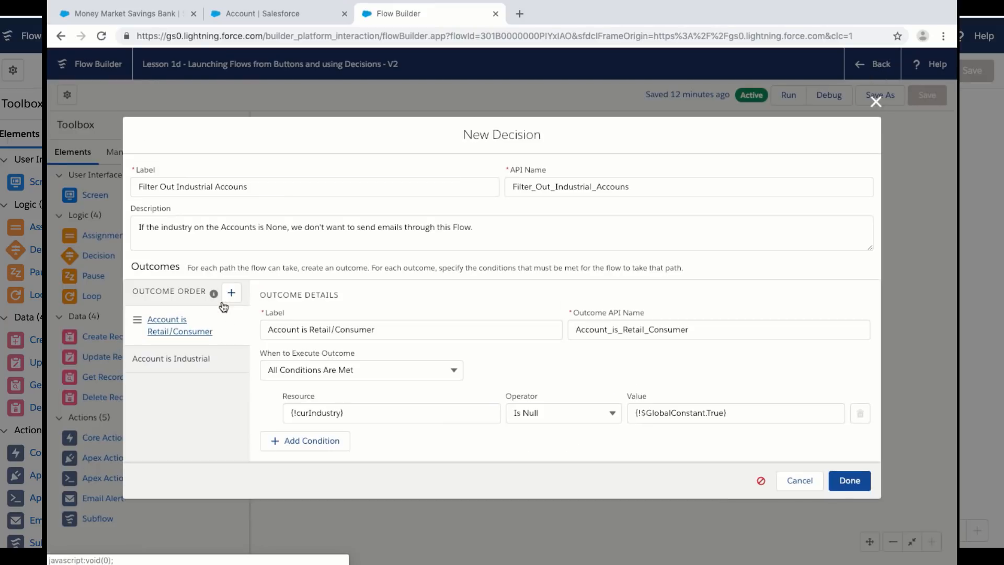
click(847, 478)
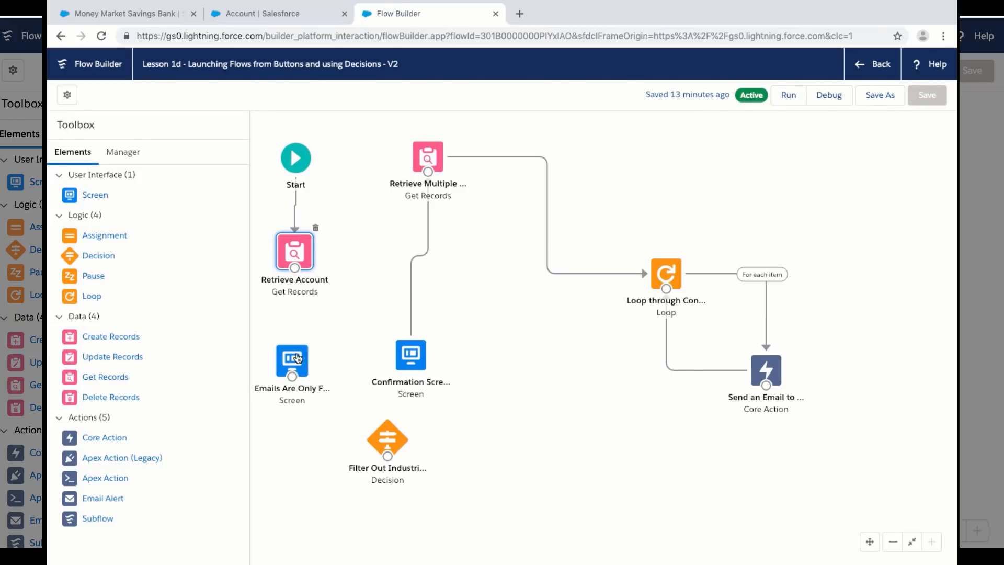
- Place the Filter Out Industrial decision beneath Retrieve Account, with the notice screen below it, and connect Retrieve Account to the decision
drag(298, 358, 309, 421)
drag(387, 440, 300, 348)
drag(308, 422, 316, 482)
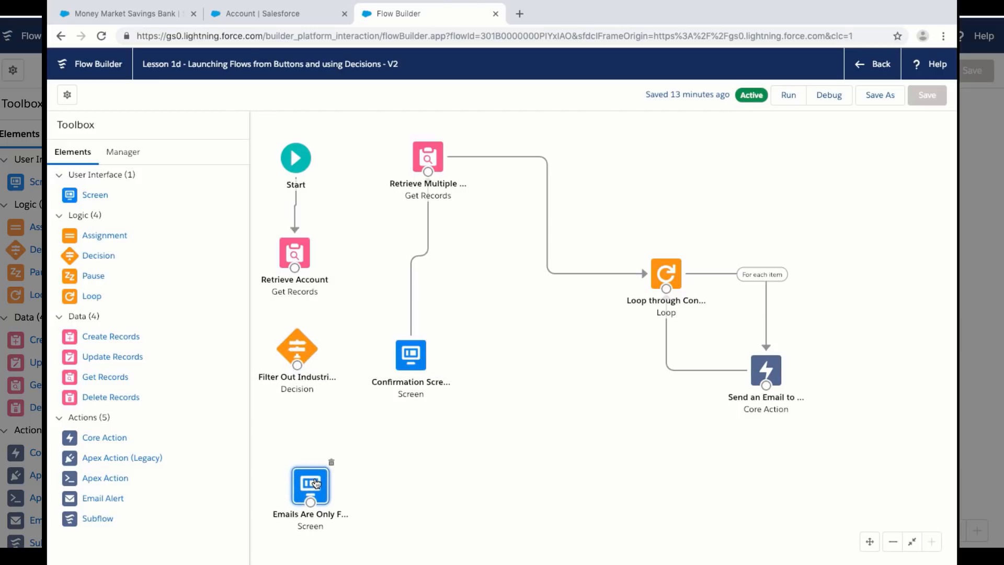
drag(297, 257, 299, 343)
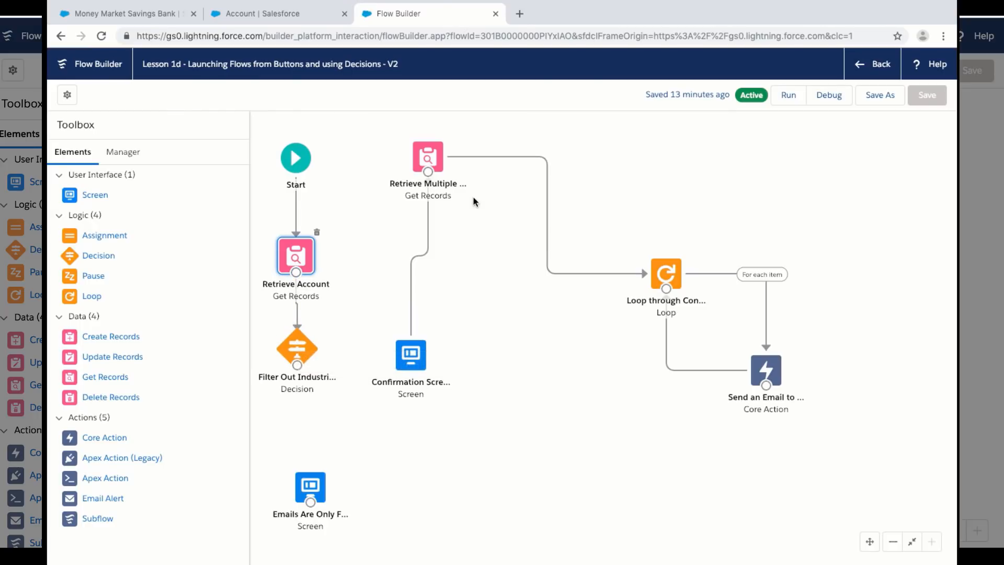
- Shift the multiple-records retrieval, contact loop and email action slightly right as a group, and realign Retrieve Account beneath Start
shift+click(434, 156)
shift+click(666, 272)
shift+click(764, 371)
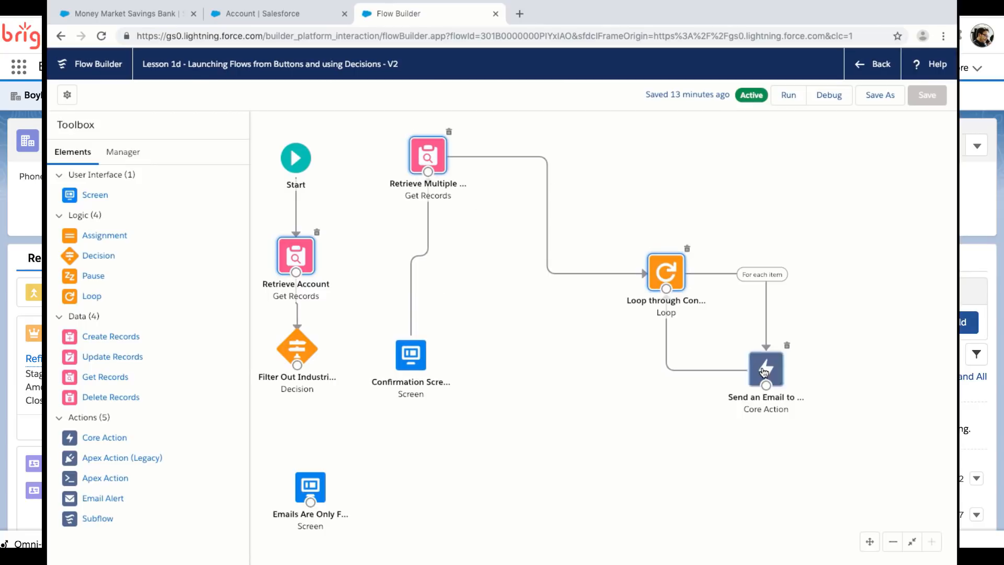
drag(764, 370, 802, 383)
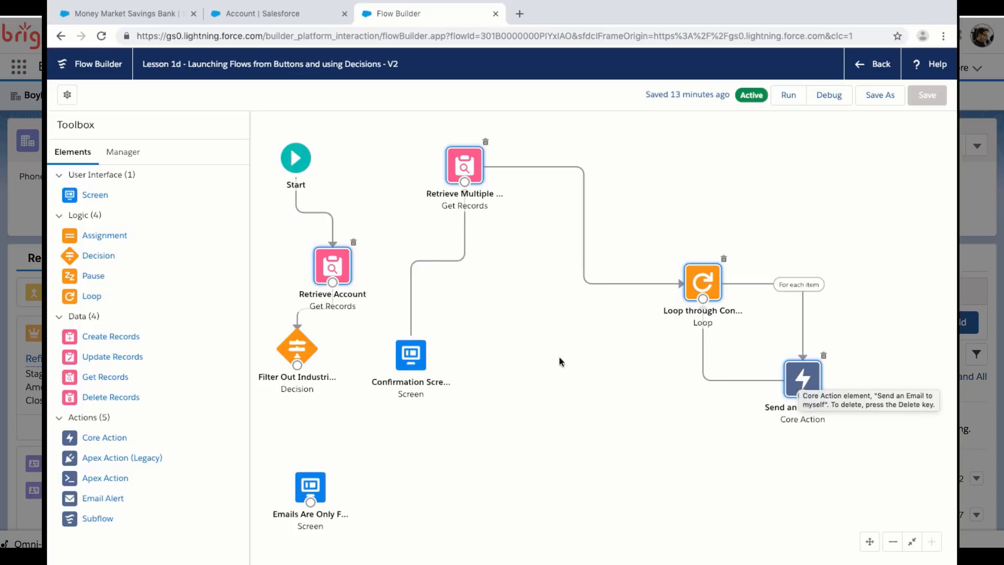
click(542, 349)
drag(339, 274, 302, 267)
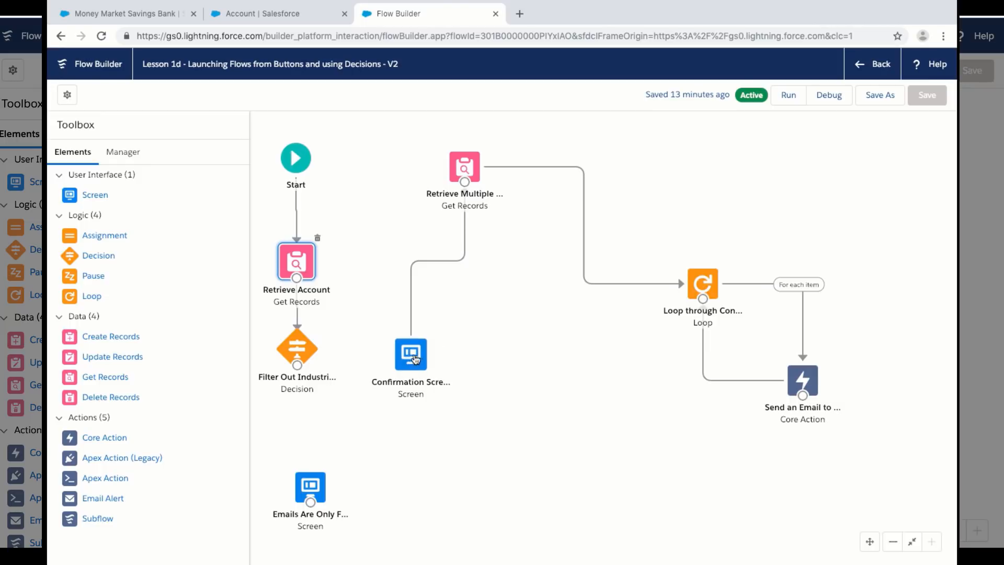
- Move the Confirmation Screen between Start and the multiple-records retrieval, and give that retrieval more space beside it
drag(411, 358, 377, 169)
drag(469, 168, 502, 168)
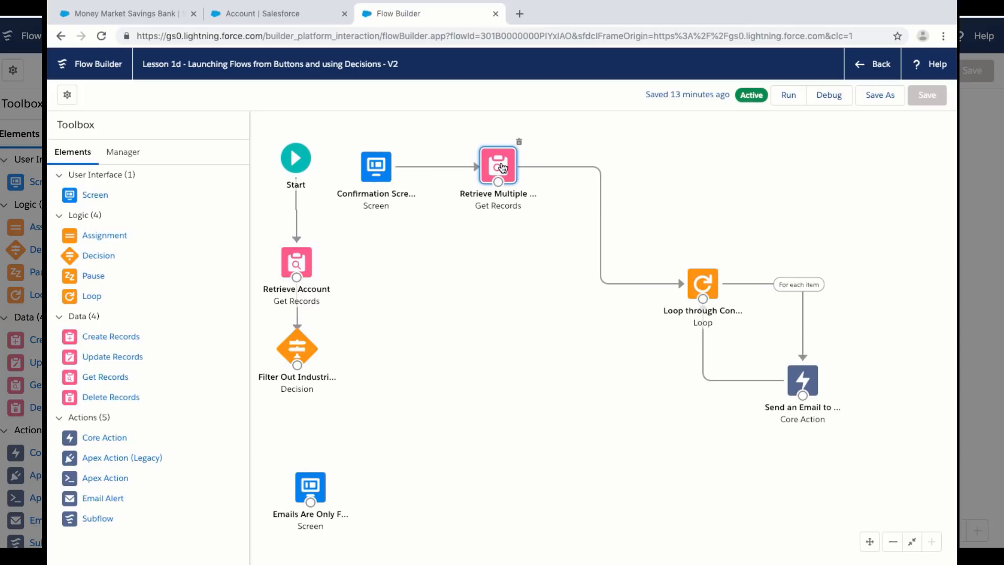
shift+click(715, 293)
shift+click(808, 377)
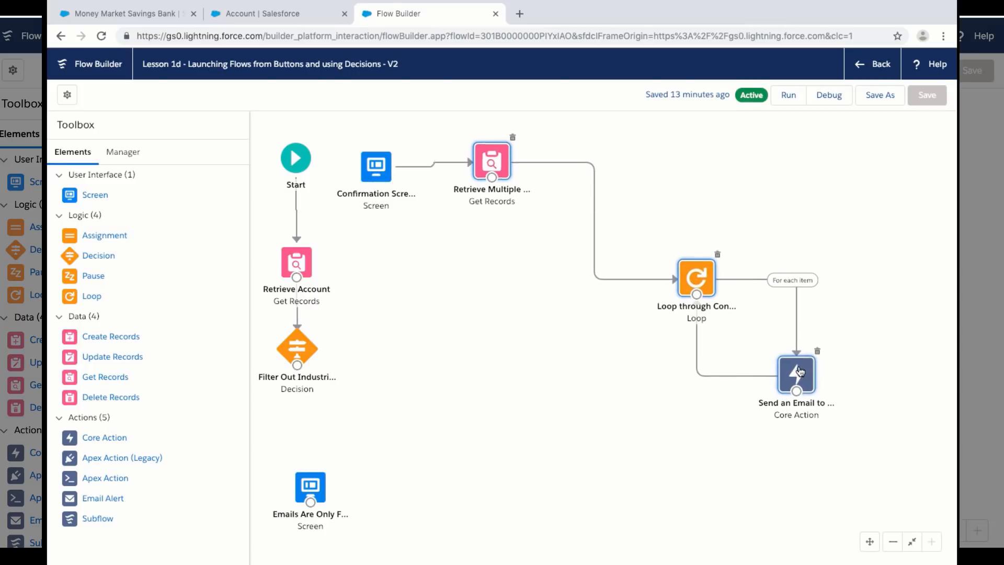
drag(808, 377, 807, 377)
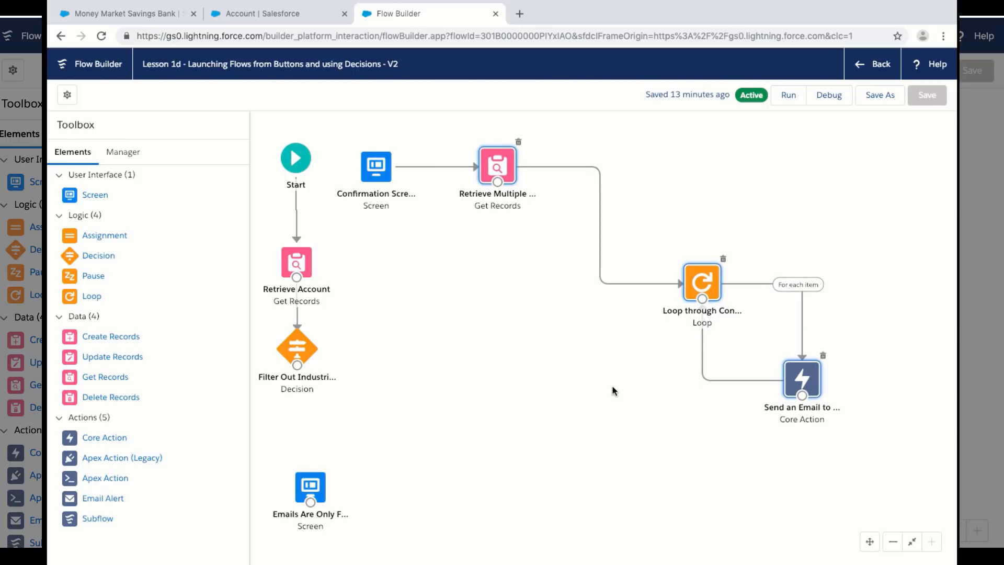
click(503, 302)
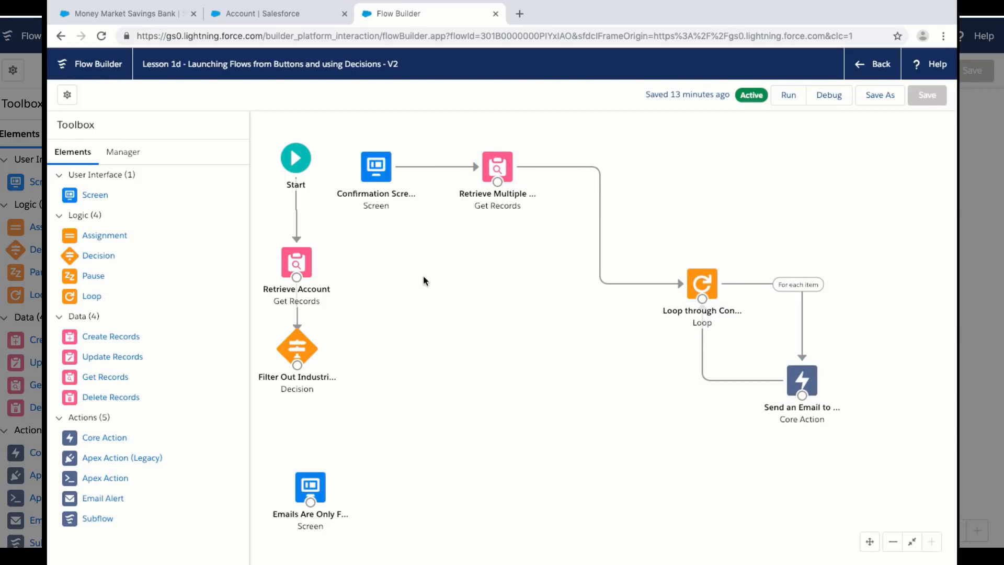
- Move the notice screen beside the decision and connect the decision to the Confirmation Screen with the outcome Account is Retail/Consumer
drag(311, 494, 404, 393)
drag(404, 393, 416, 383)
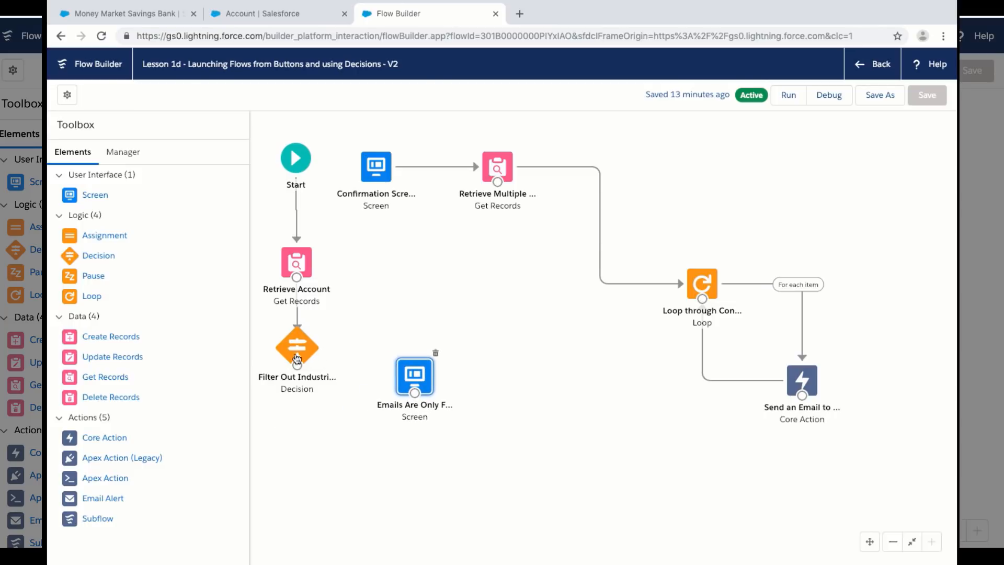
drag(297, 364, 376, 178)
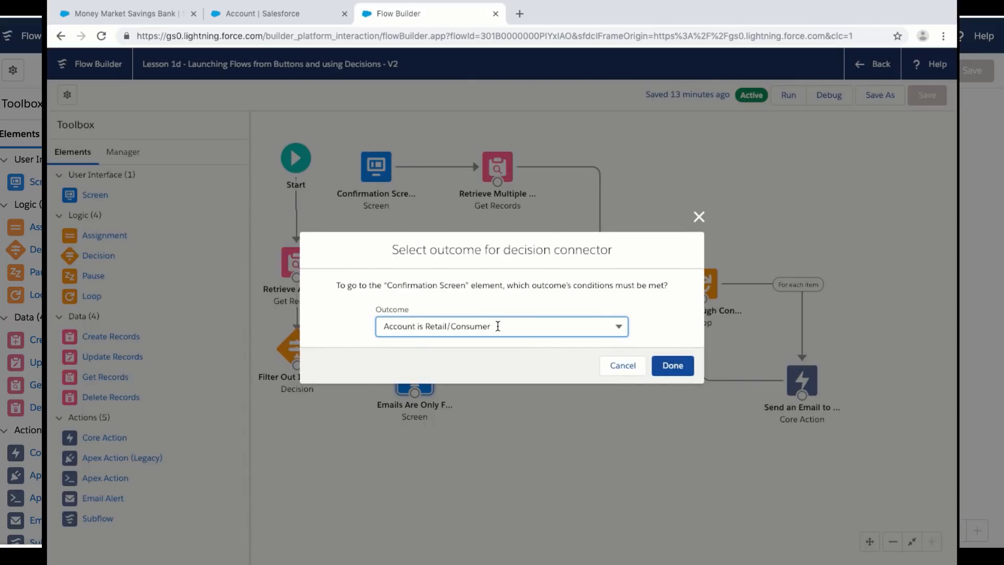
click(673, 366)
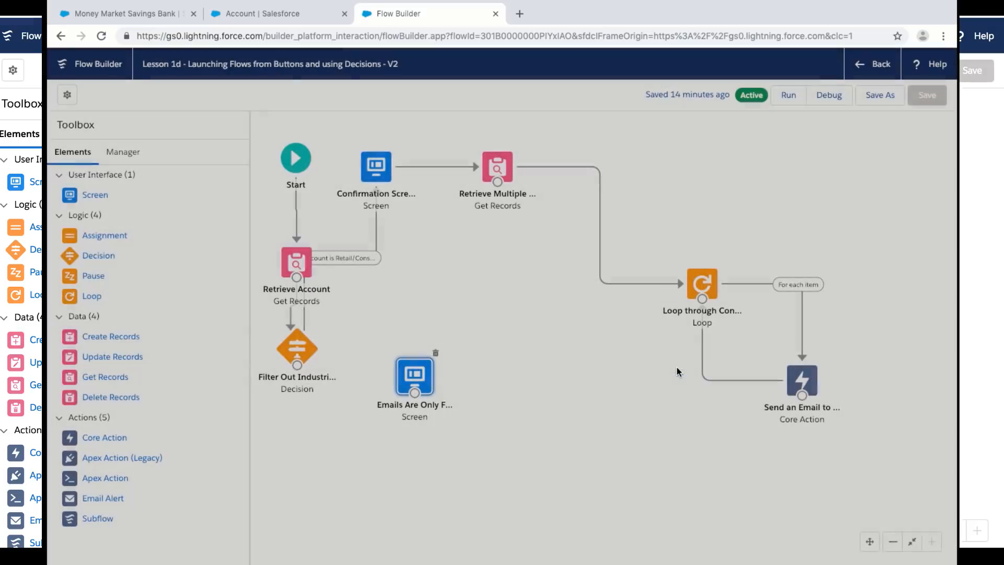
- Connect the decision's Account is Industrial outcome to the notice screen and space out the Confirmation Screen and multiple-records retrieval
drag(413, 373, 423, 345)
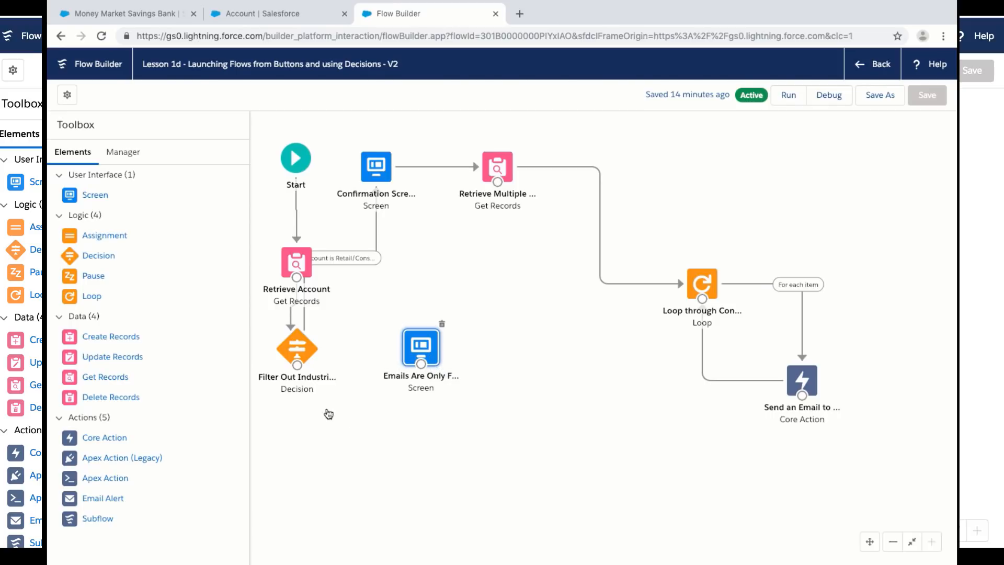
drag(296, 365, 425, 360)
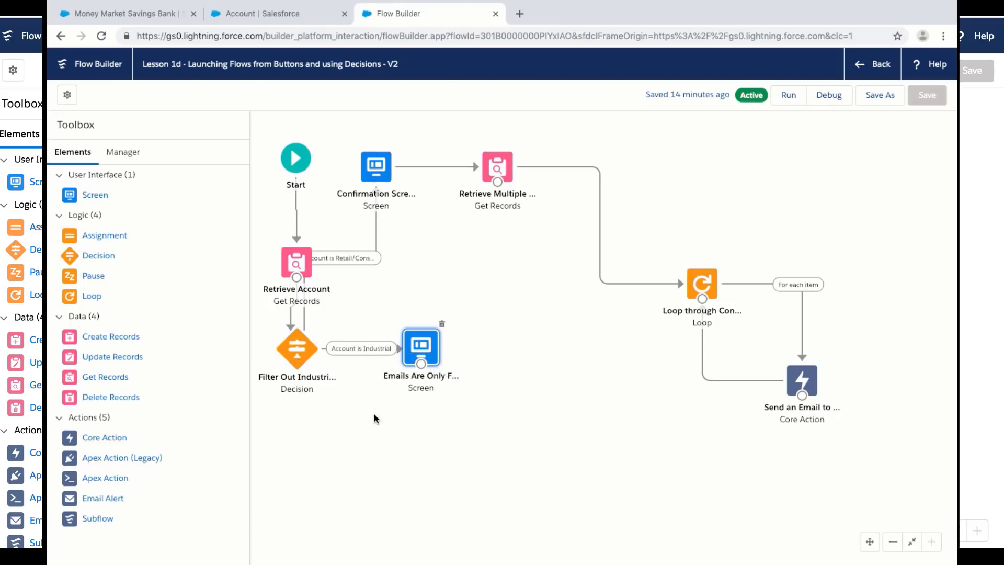
drag(377, 165, 426, 158)
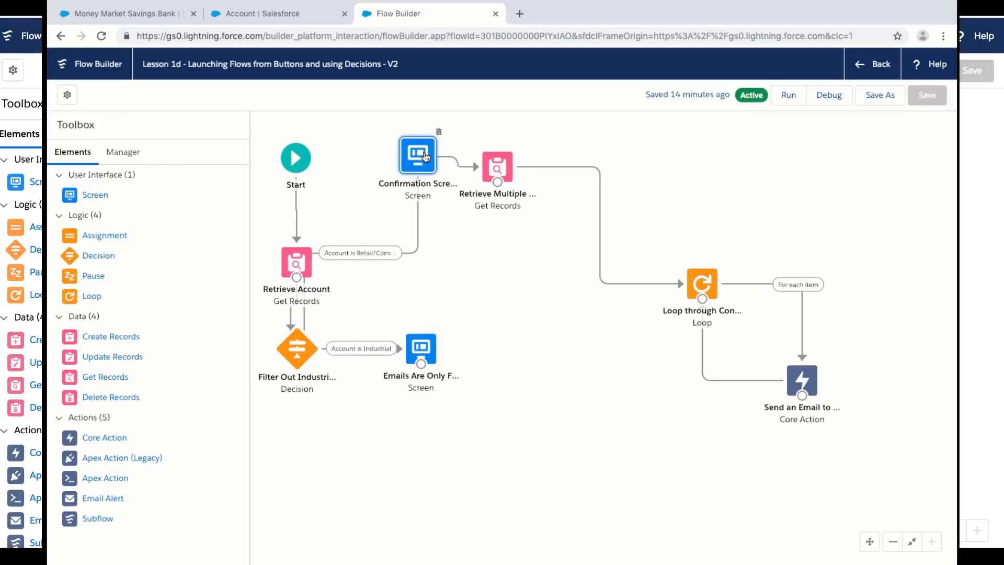
drag(496, 169, 521, 159)
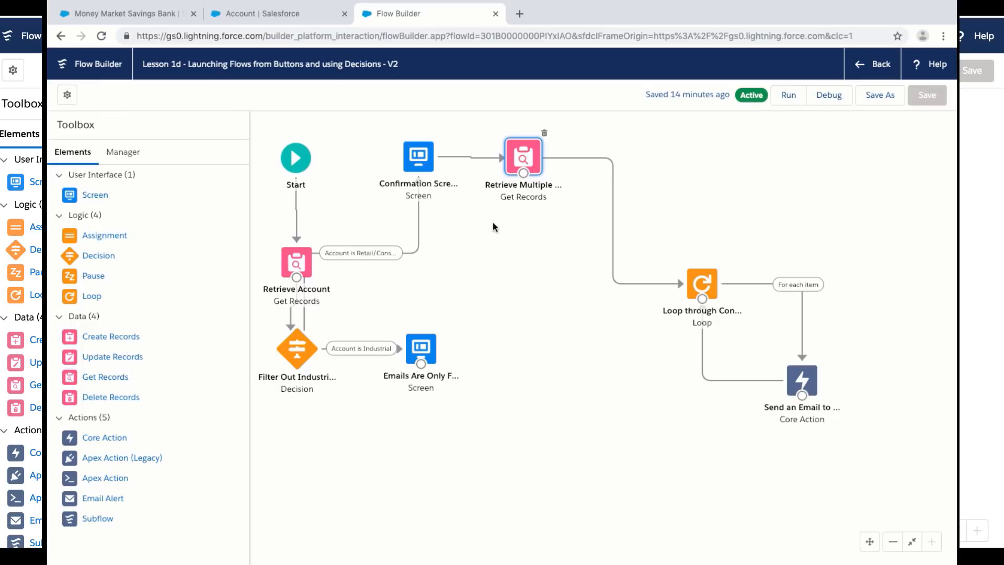
- Save the flow as a new version, keeping its label Lesson 1d - Launching Flows from Buttons and using Decisions
click(879, 94)
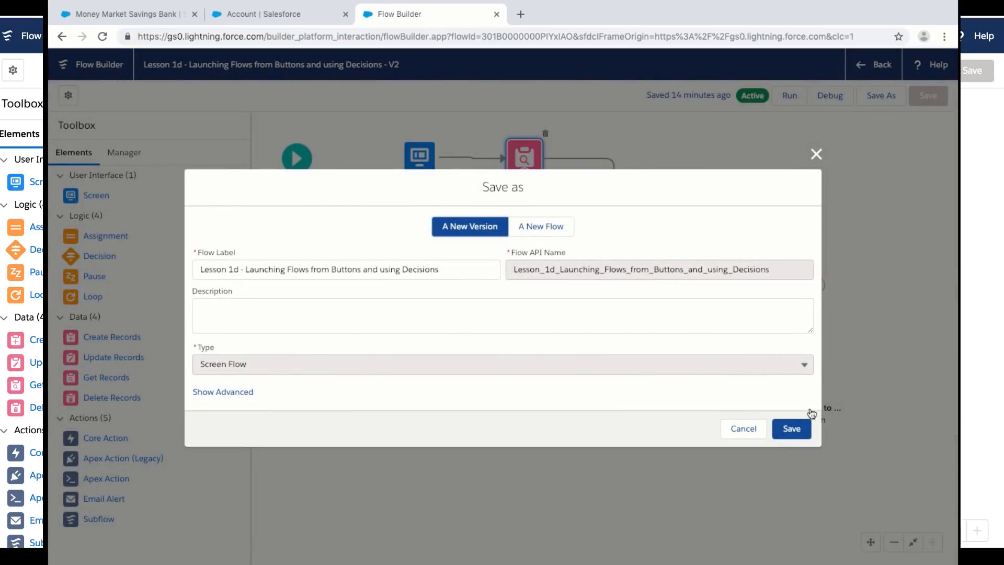
click(791, 428)
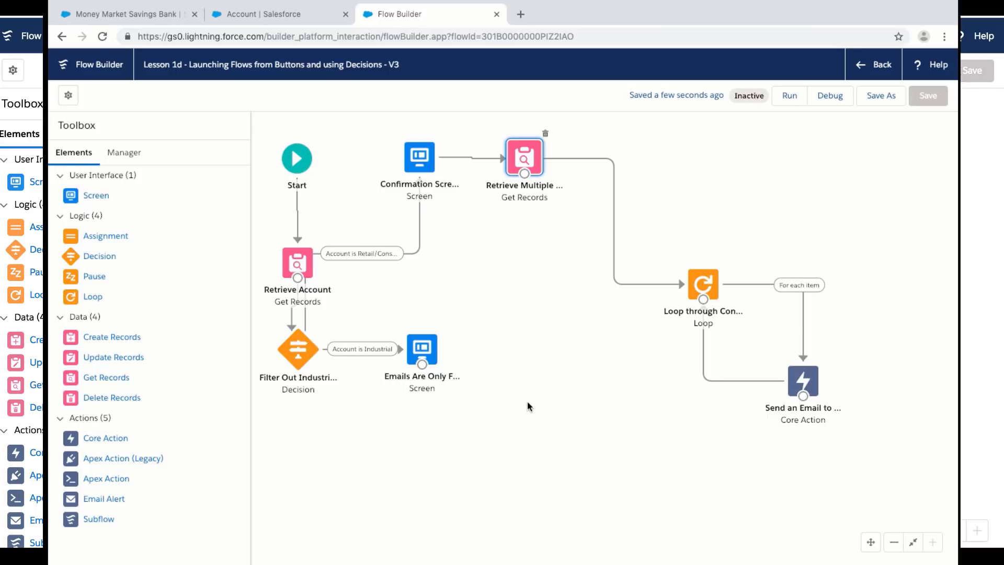
- Return to the Flows list in Setup and open version 3 of the Lesson 1d flow from its details
click(873, 67)
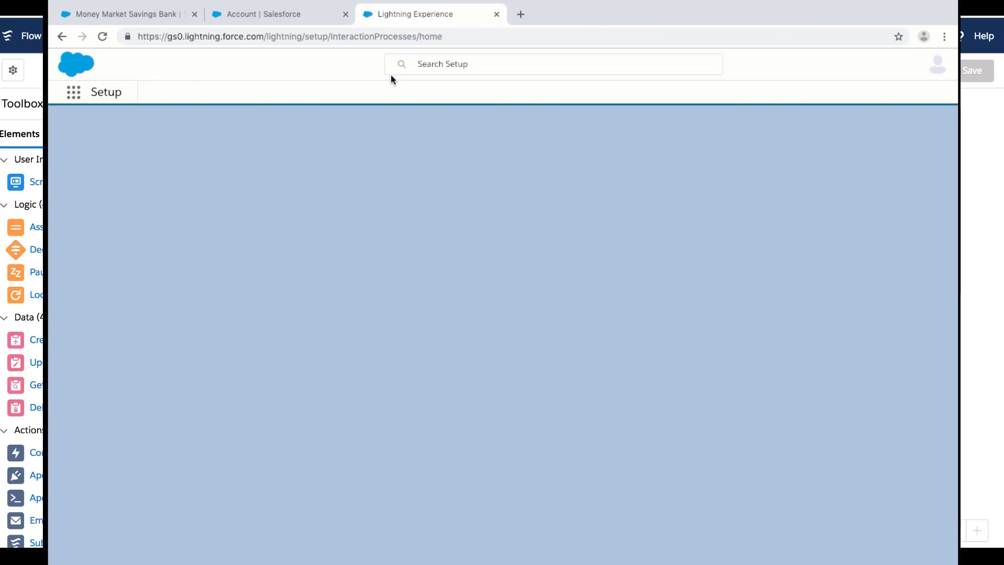
click(161, 15)
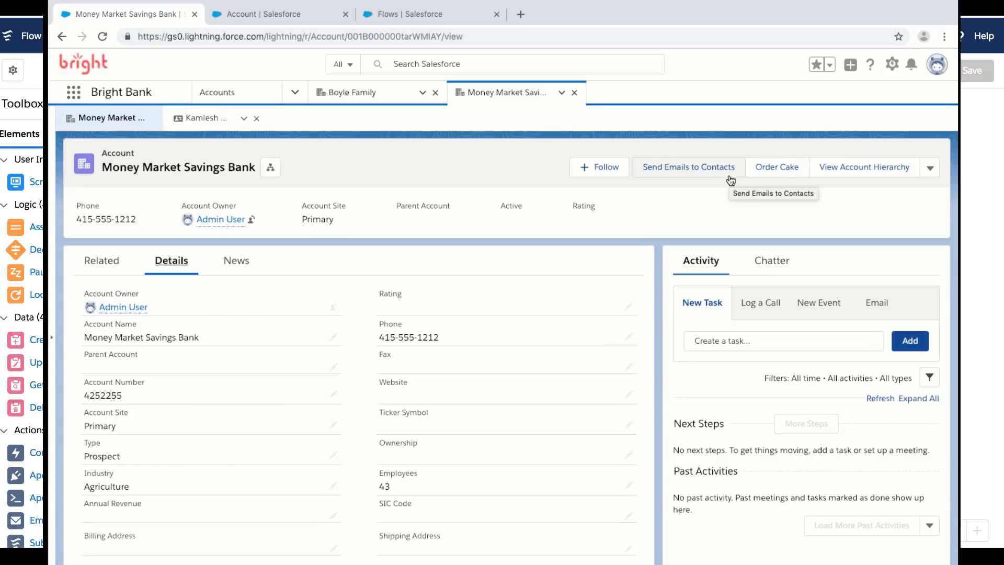
click(469, 16)
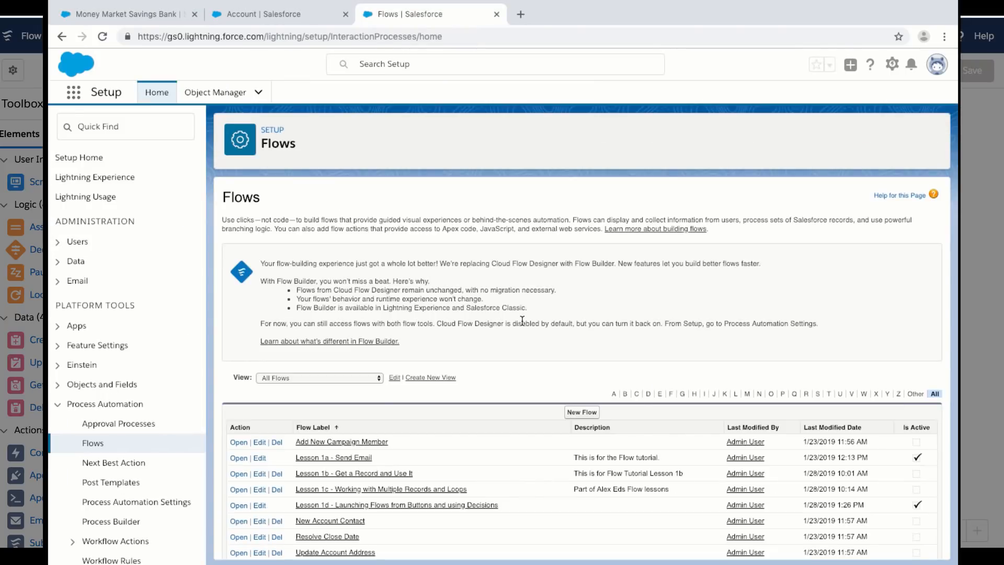
scroll(521, 320, down, 2)
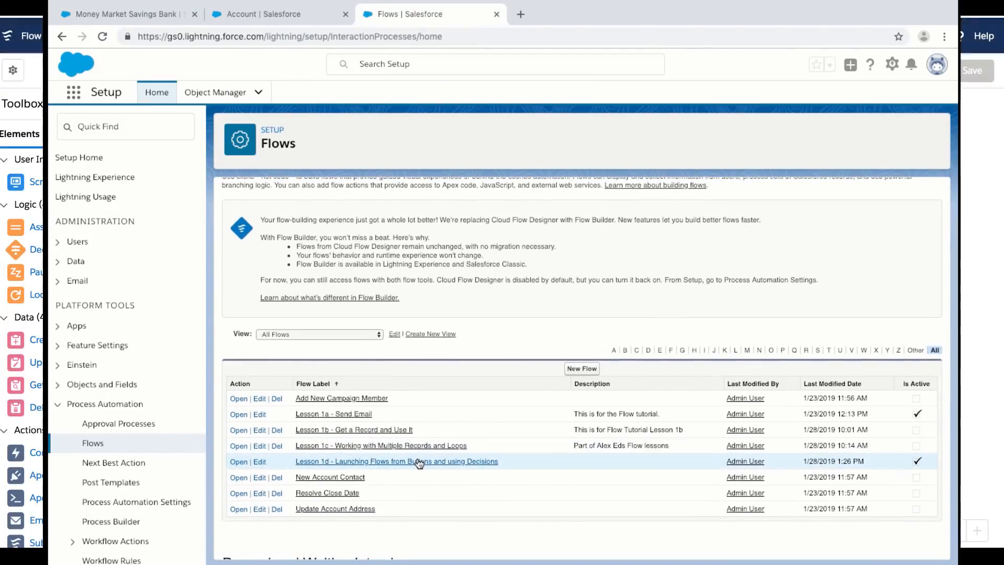
click(417, 462)
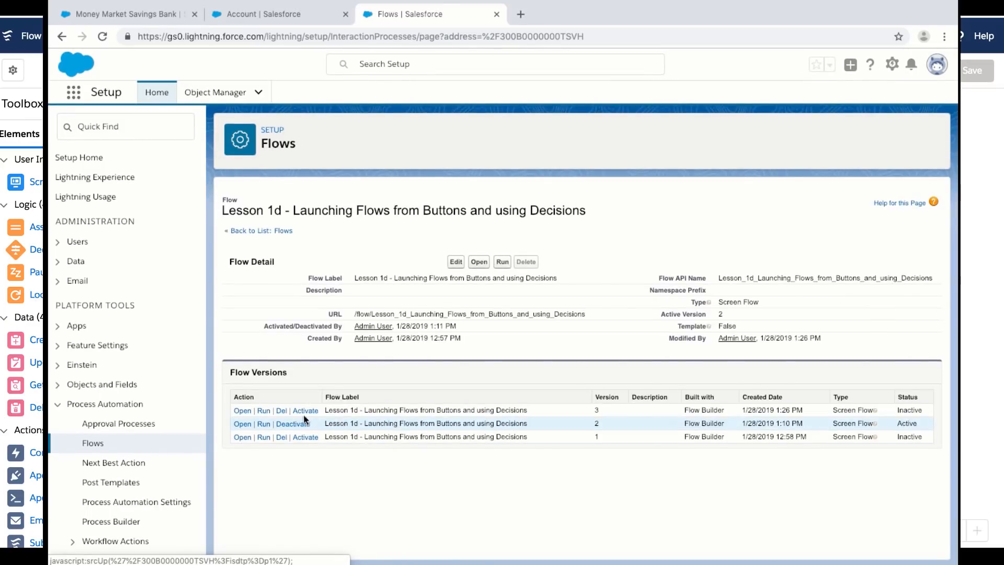
click(243, 410)
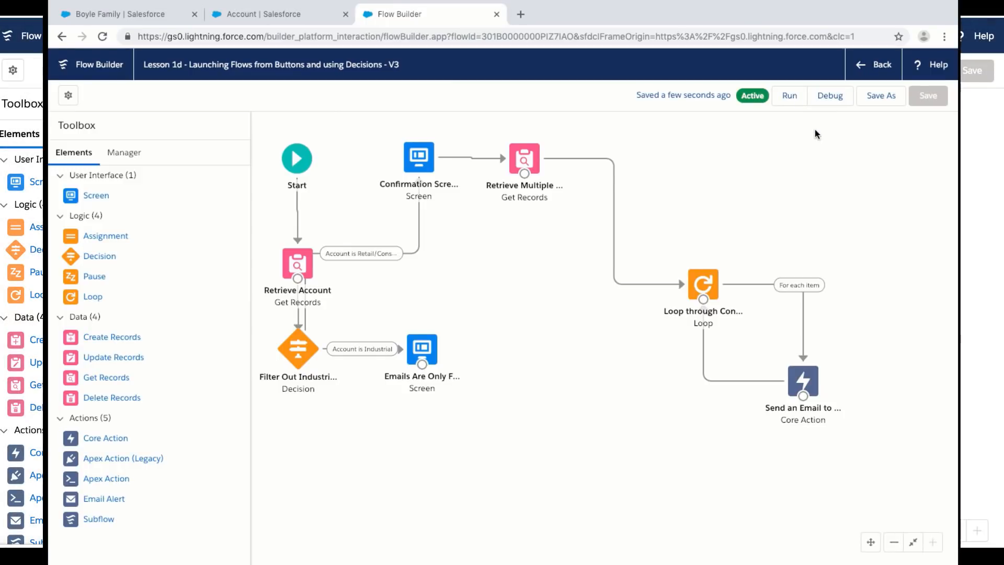
- Run version 3 of the flow to view its first screen, and return to the flow canvas
click(790, 95)
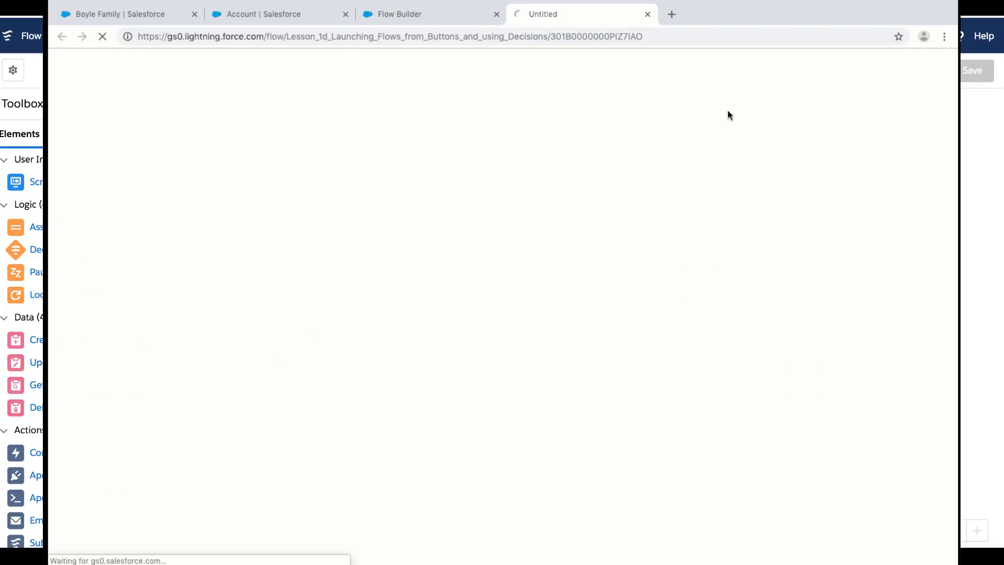
click(456, 17)
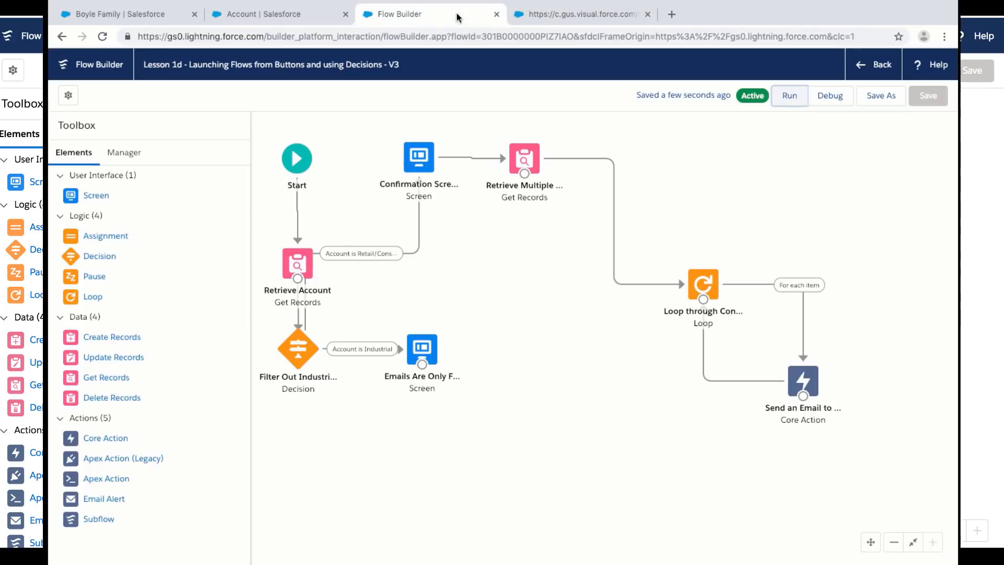
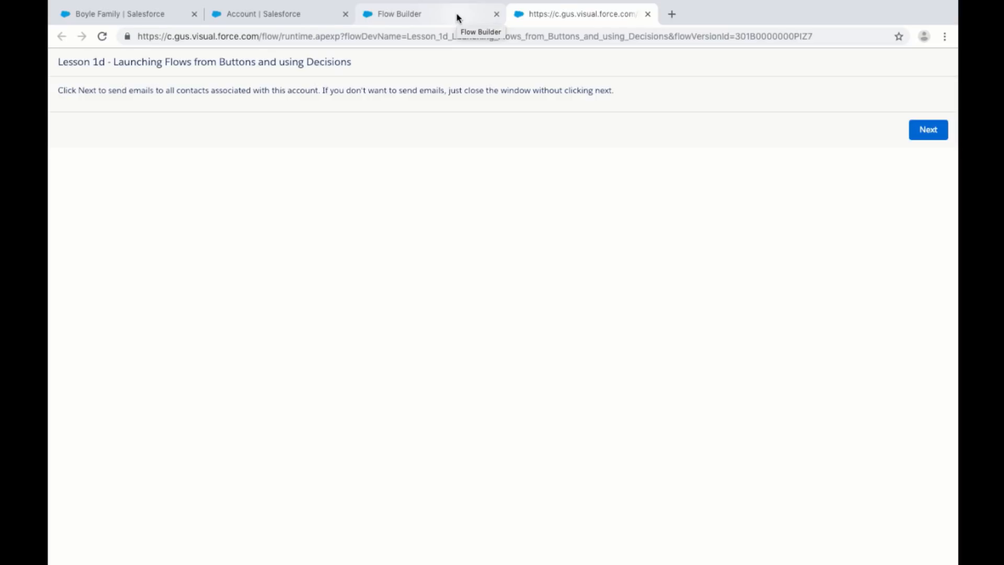
click(457, 18)
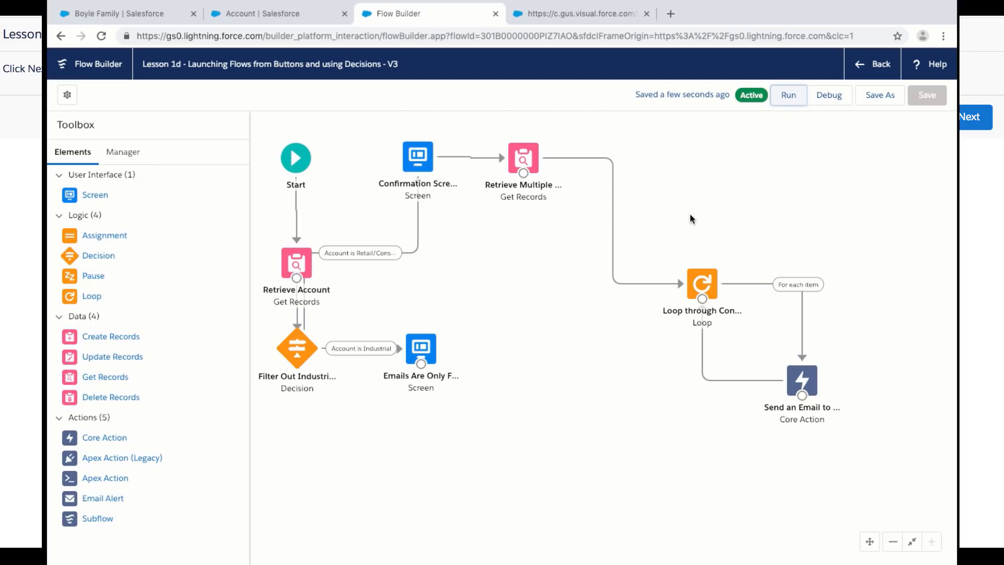
- Start debugging the flow and copy the Money Market Savings Bank account's record ID from its web address
click(843, 97)
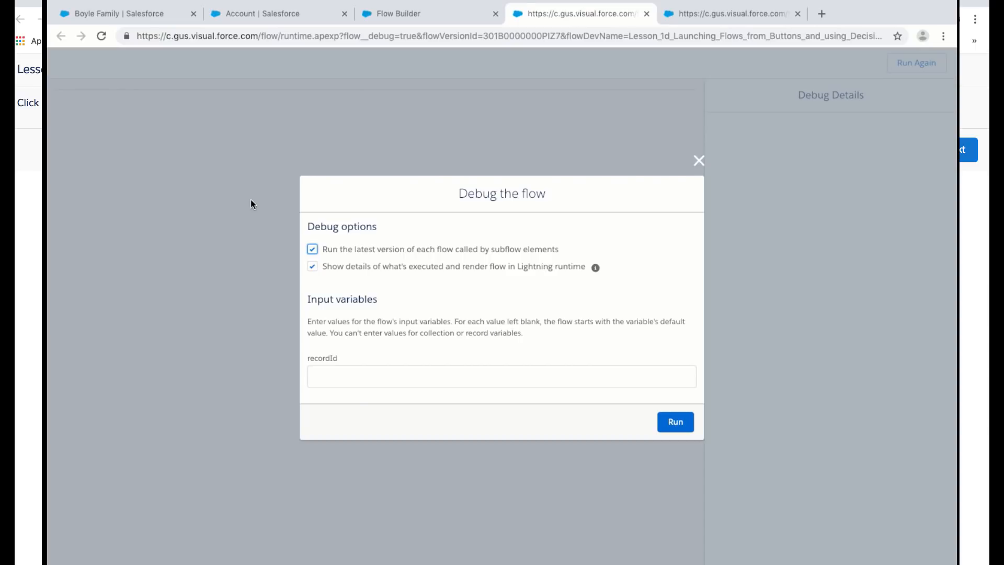
click(172, 15)
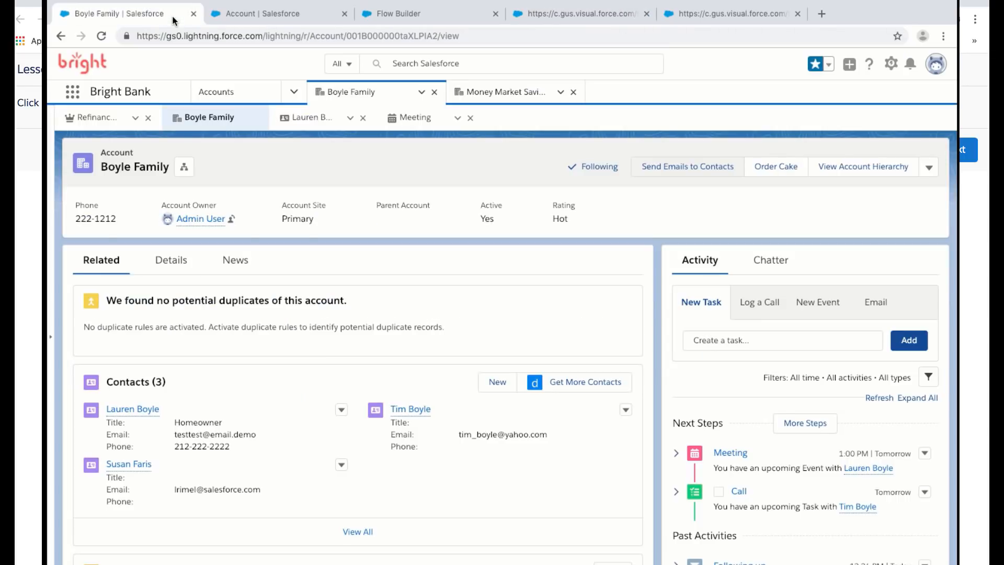
click(497, 93)
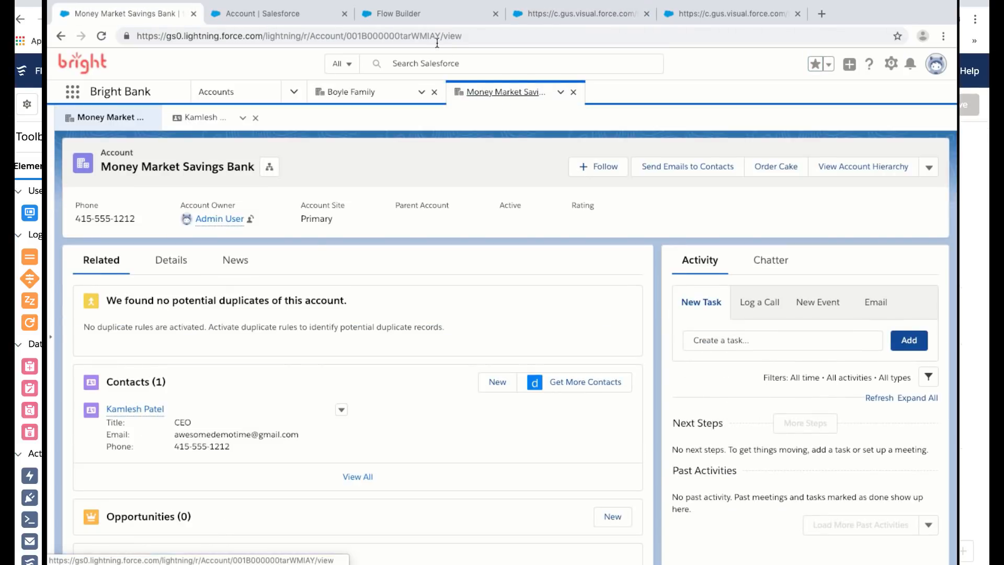
drag(441, 36, 348, 38)
key(ctrl+c)
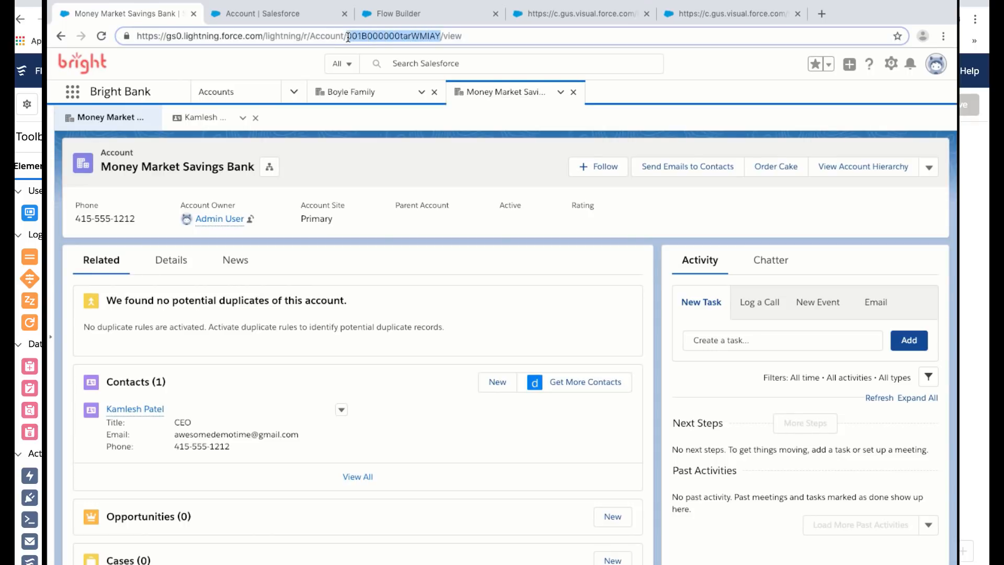
- Run the flow in debug mode with the copied Money Market Savings Bank record ID as the recordId input
click(554, 10)
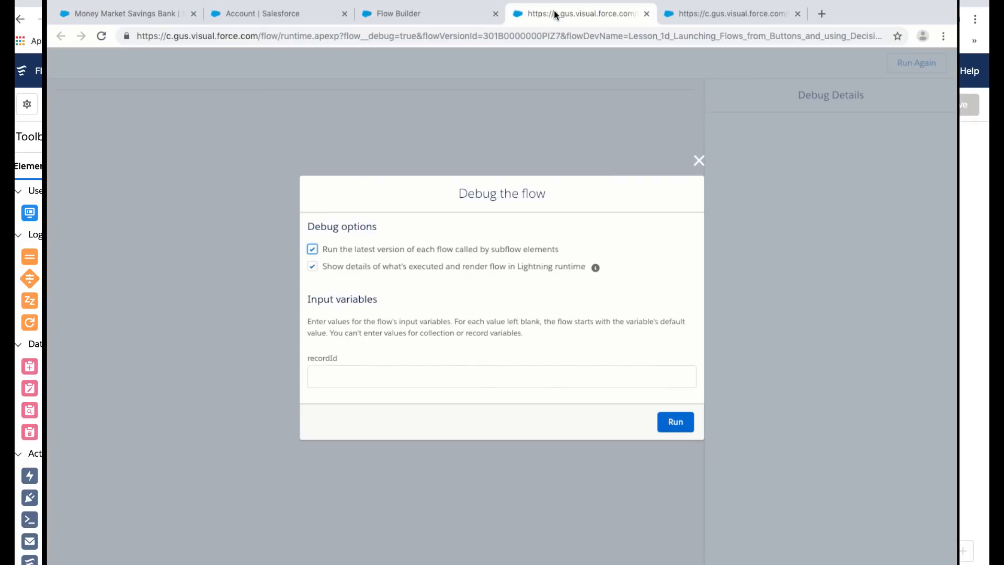
click(477, 382)
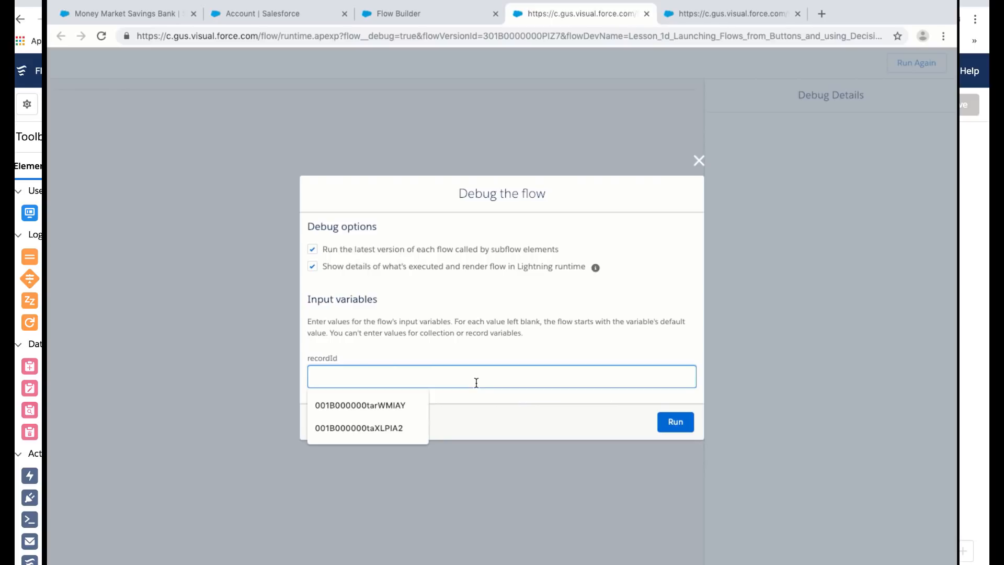
key(ctrl+v)
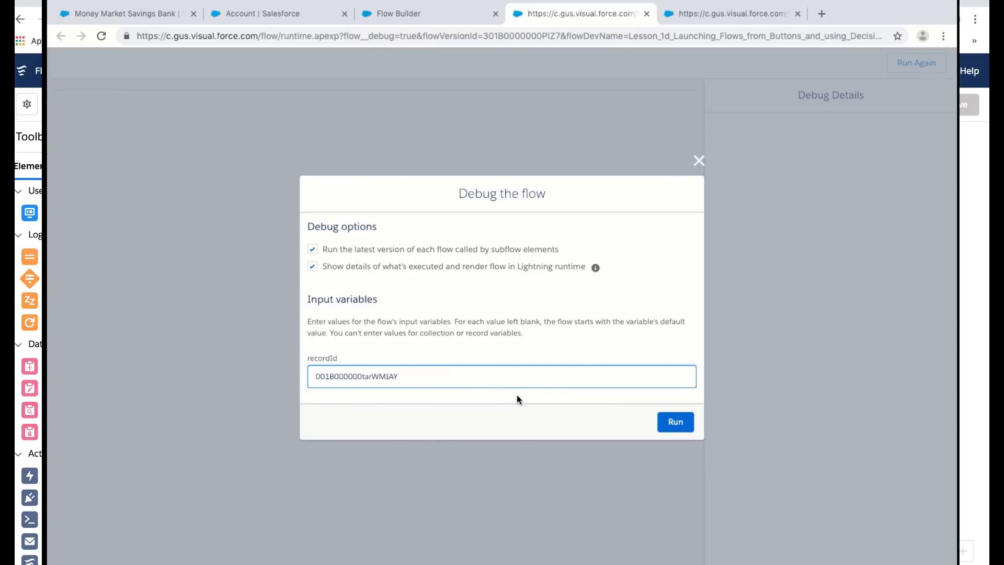
click(676, 422)
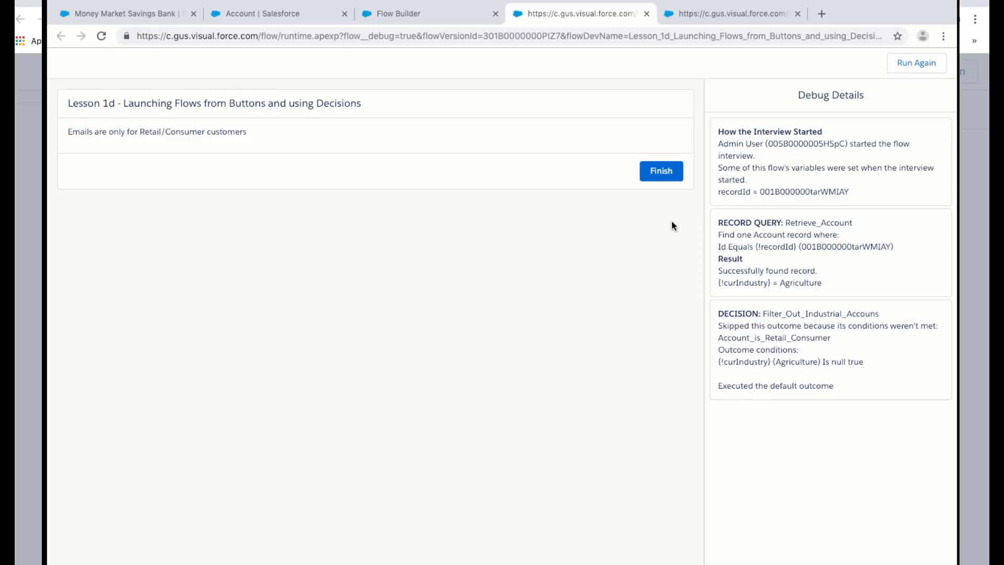
- Review the Emails Are Only For Retail Customers screen and the decision's Account is Industrial outcome on the flow canvas
click(456, 13)
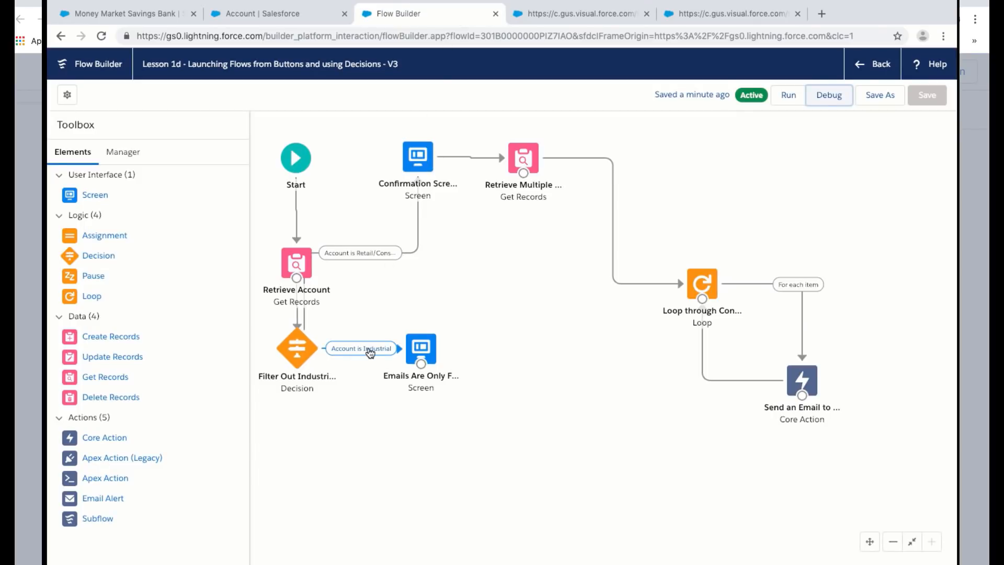
double_click(429, 345)
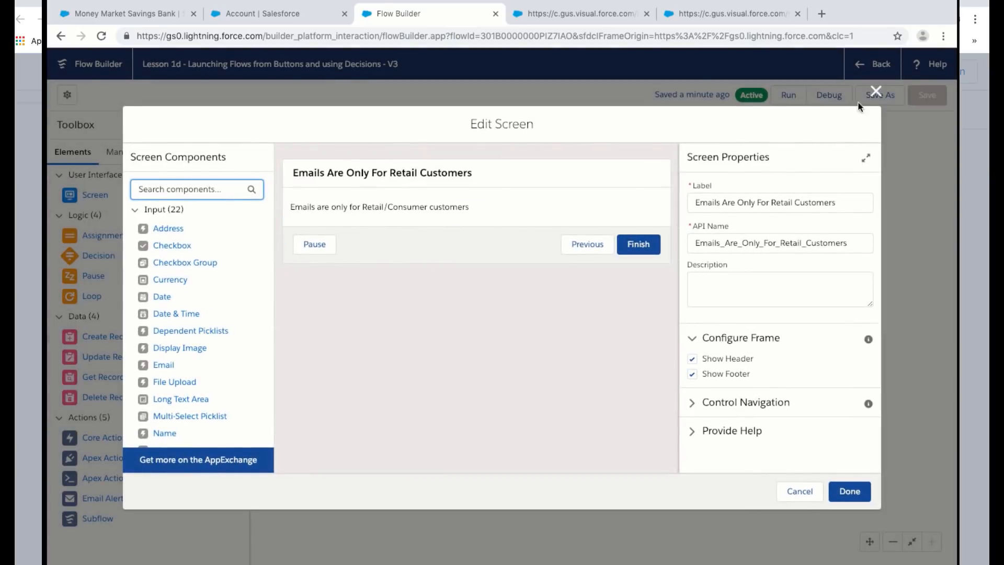
click(875, 91)
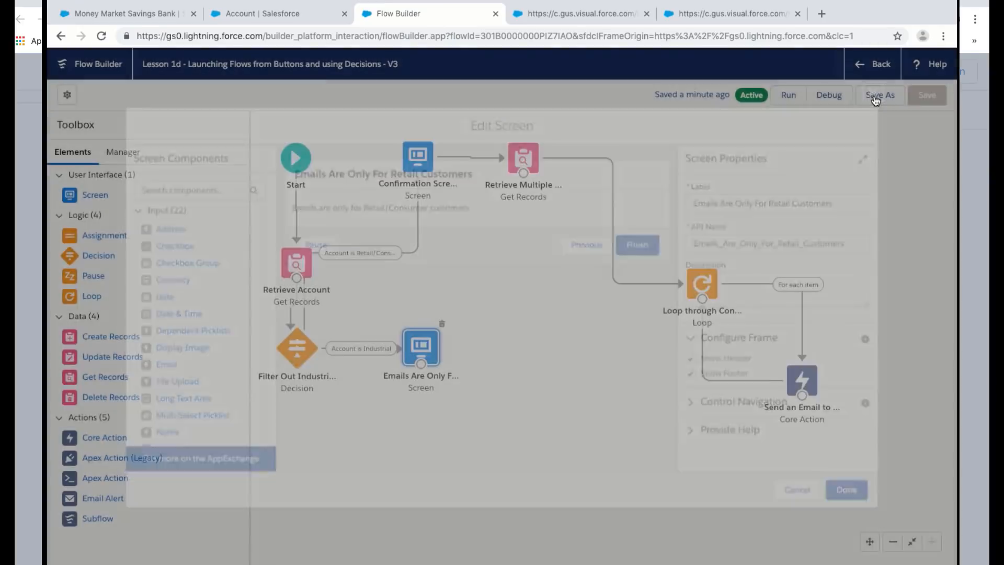
double_click(299, 347)
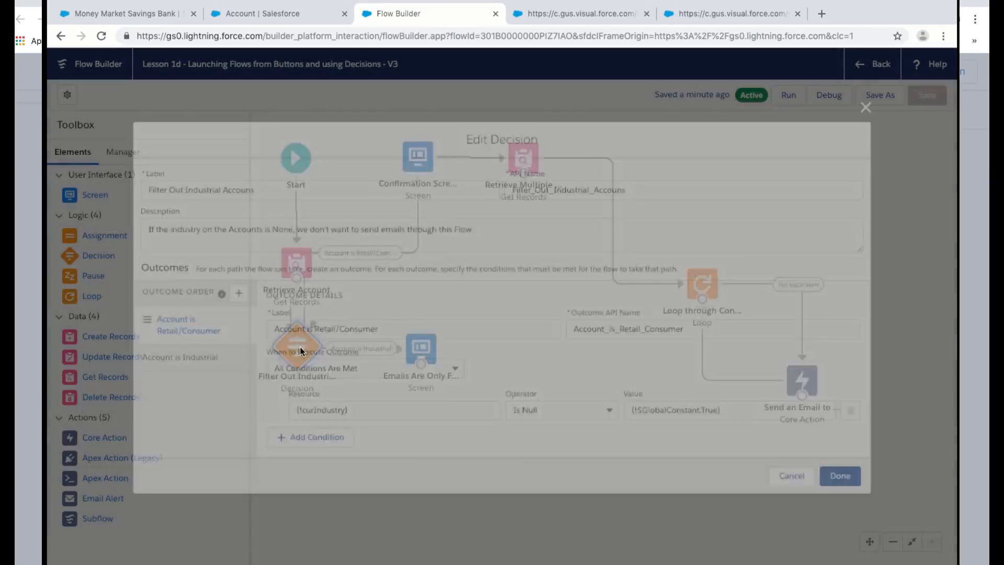
click(208, 360)
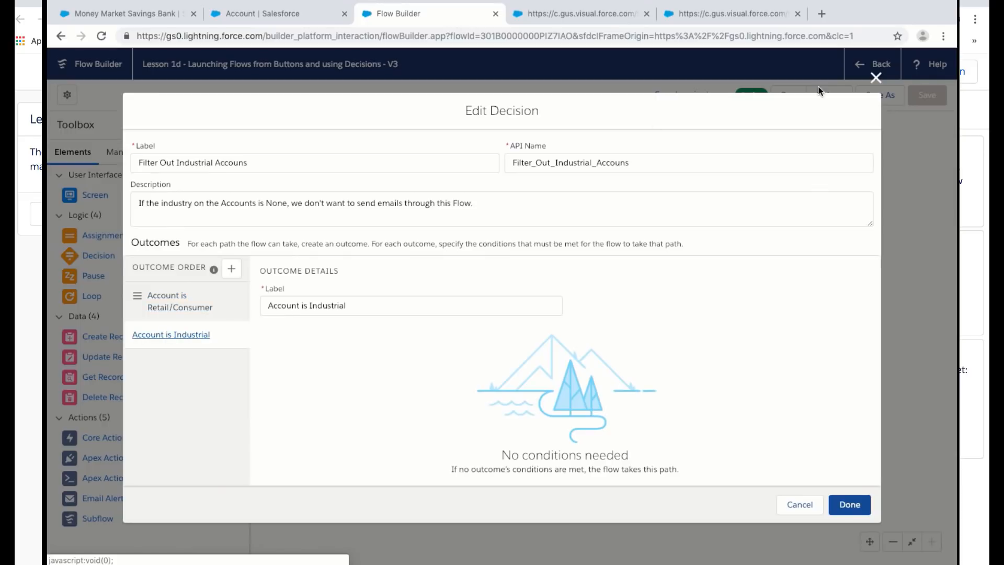
click(875, 100)
- Finish the debug interview for the industrial account and reopen the debug inputs for changing
click(584, 14)
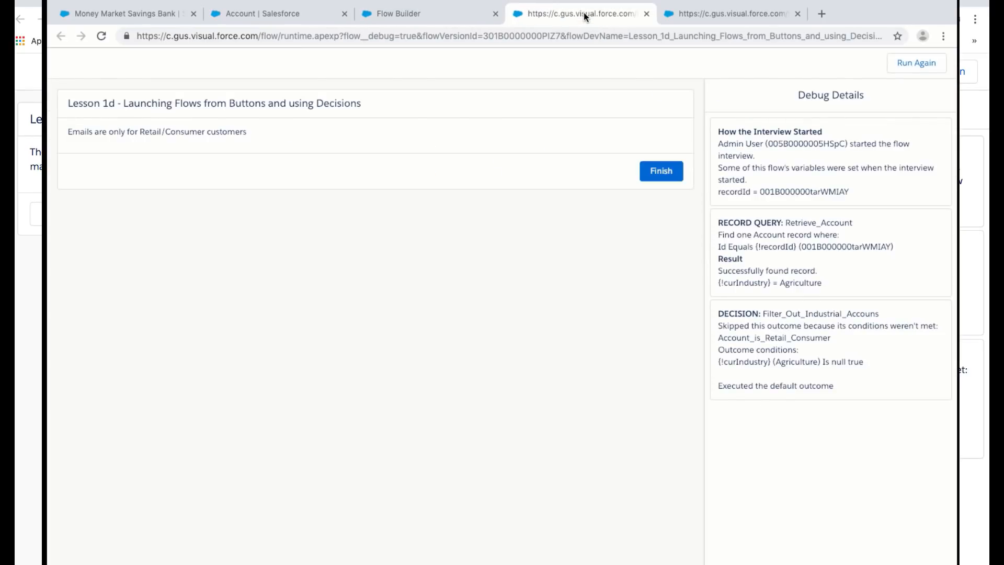
click(661, 172)
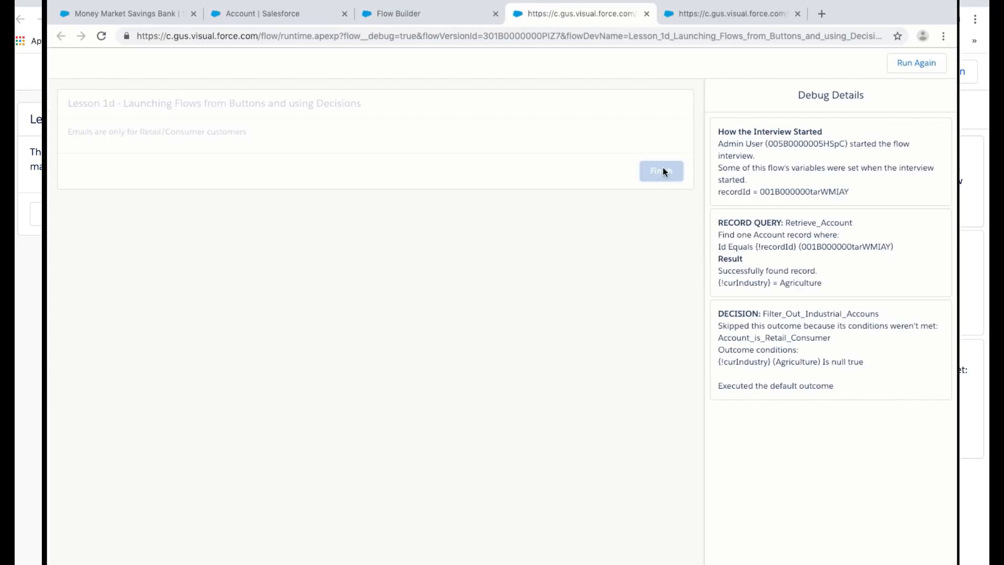
click(443, 158)
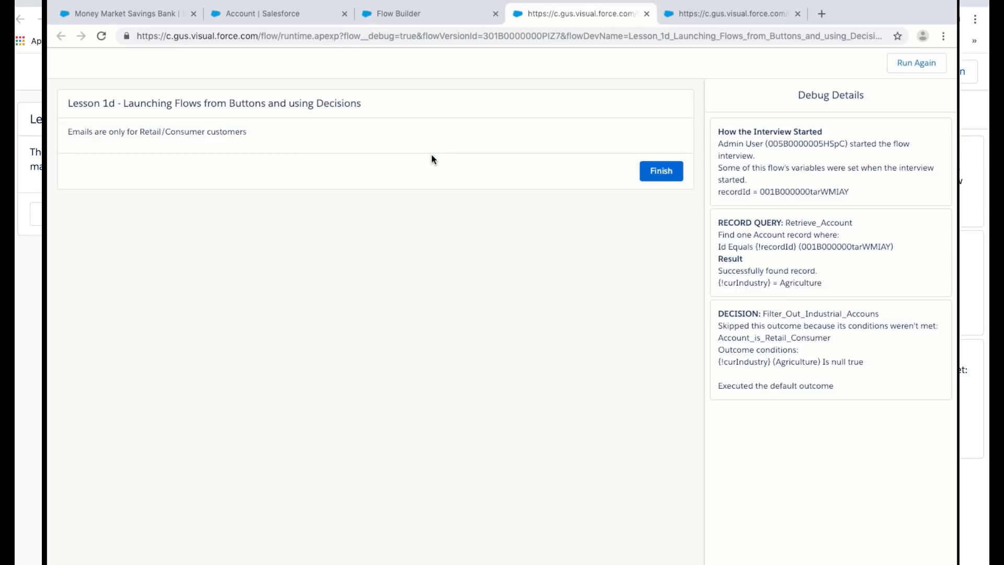
click(670, 174)
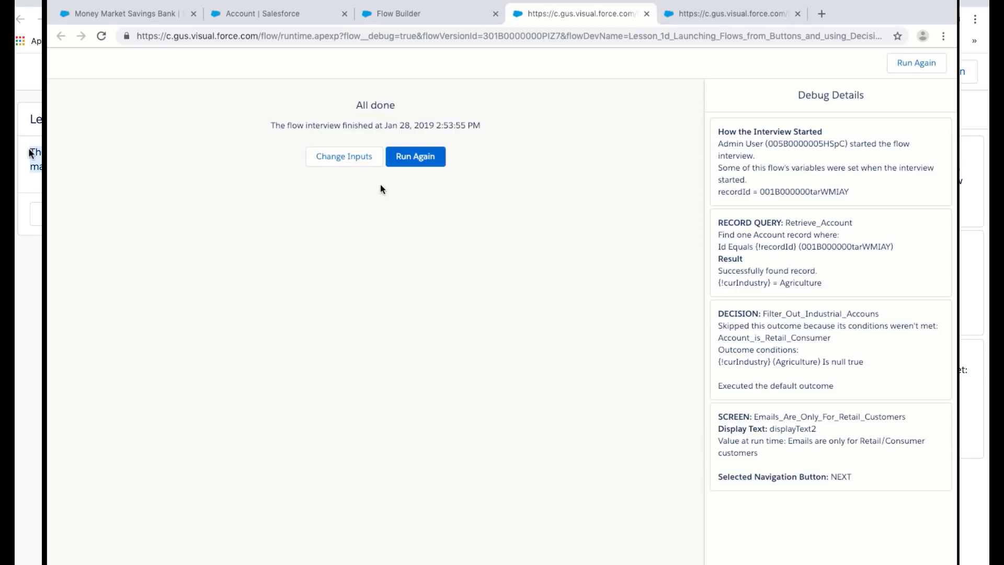
click(351, 162)
- Copy the family account's record ID from its web address
click(173, 14)
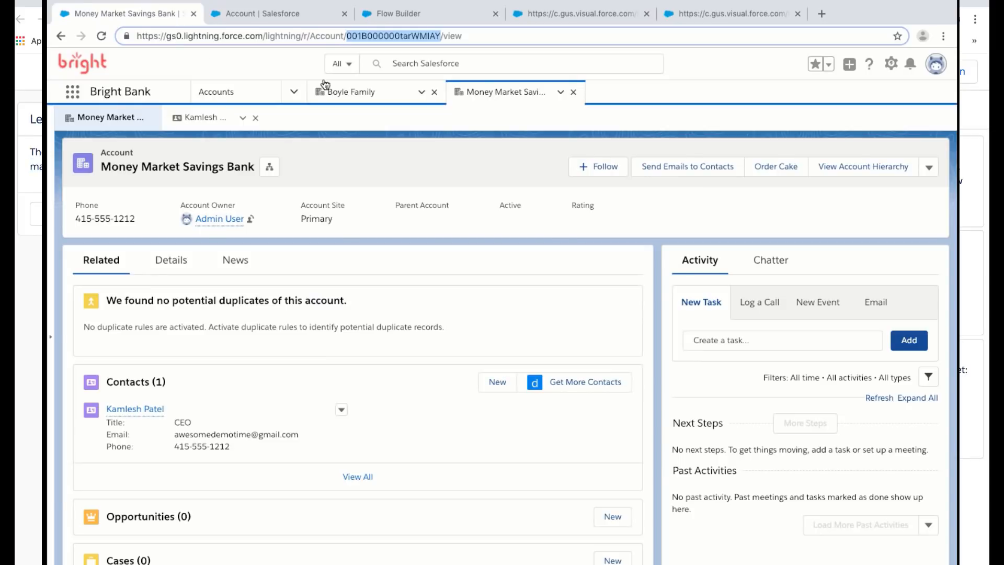
click(350, 92)
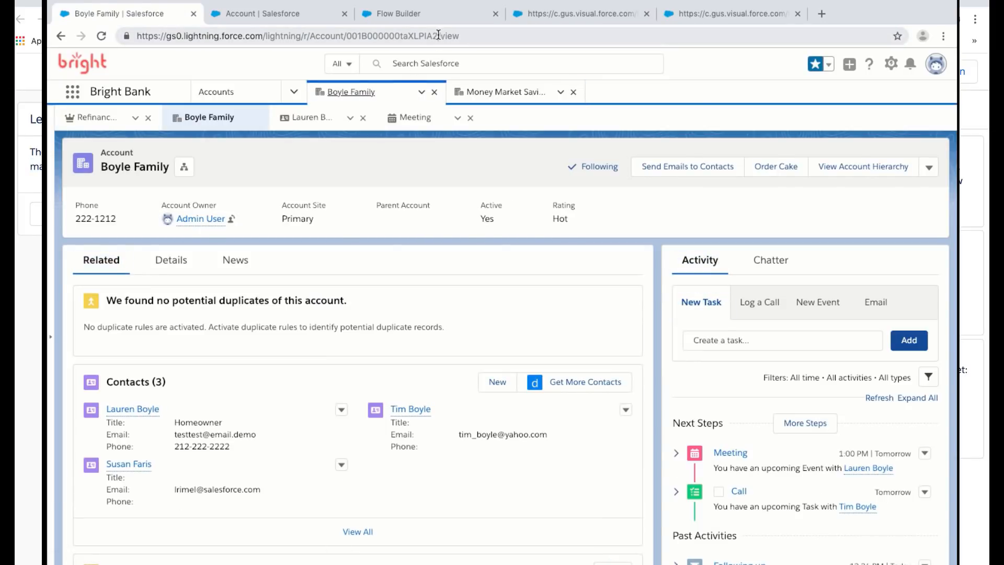
drag(438, 36, 348, 36)
key(ctrl+c)
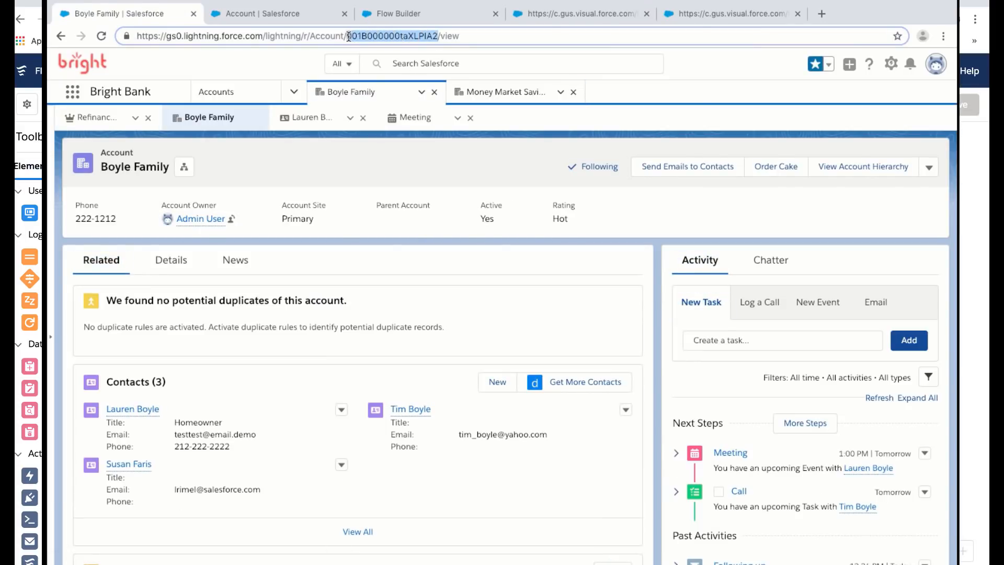
- Debug the flow with the copied family account ID as recordId, and proceed past the confirmation screen to send the emails
click(554, 18)
double_click(462, 374)
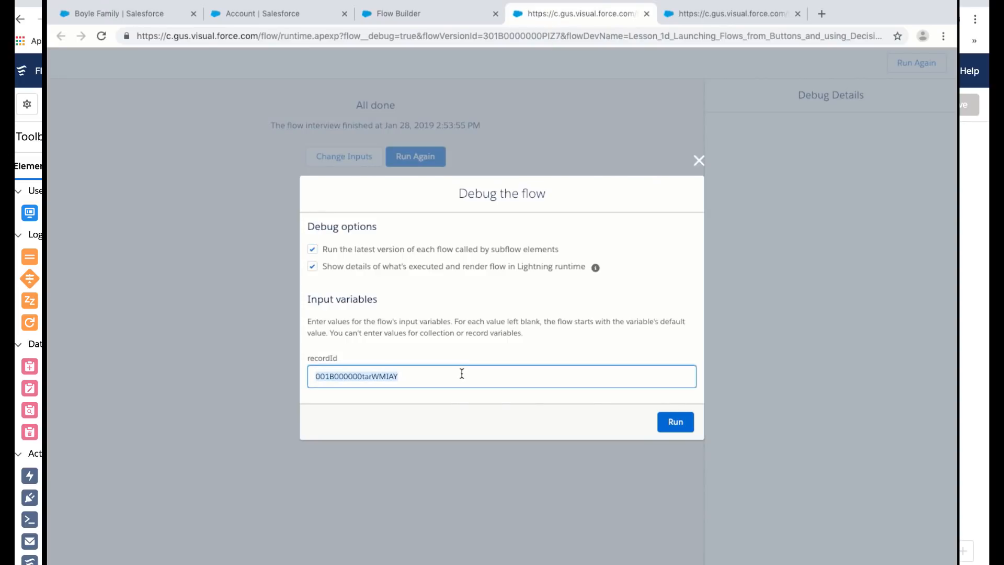
key(ctrl+v)
click(671, 422)
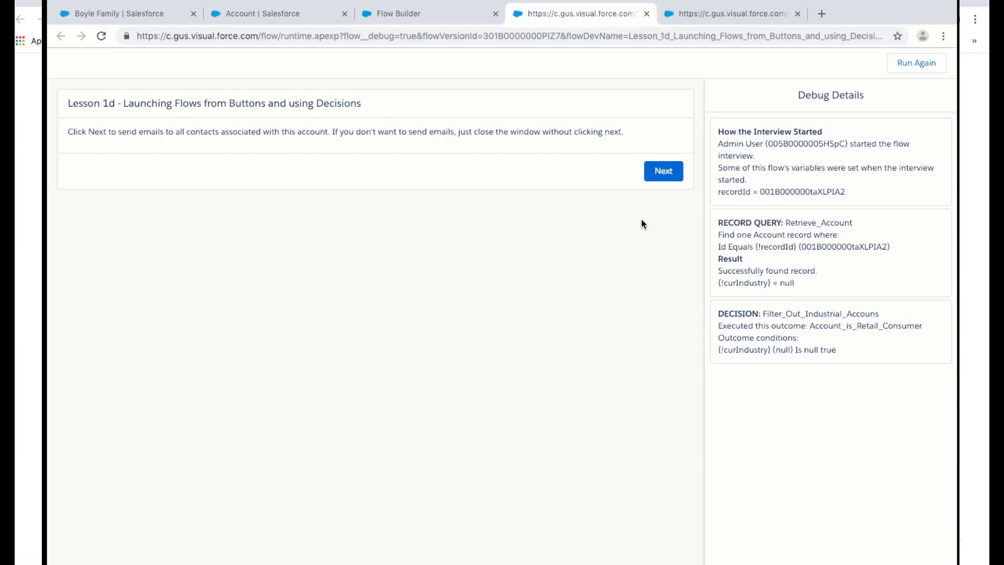
click(676, 184)
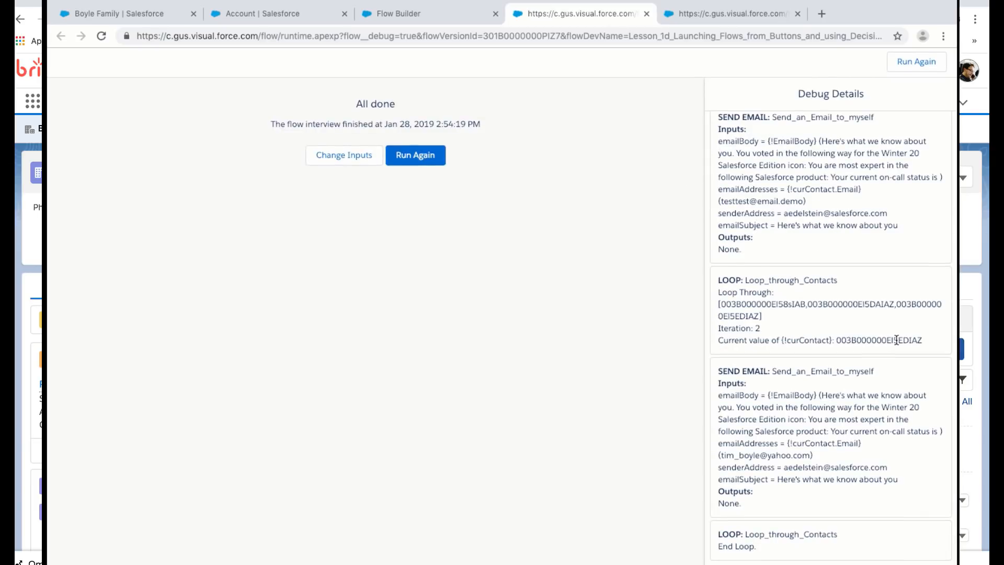
- Examine the debug details for the account query, decision outcome, contact lookup, and each loop iteration's email action
scroll(896, 340, up, 8)
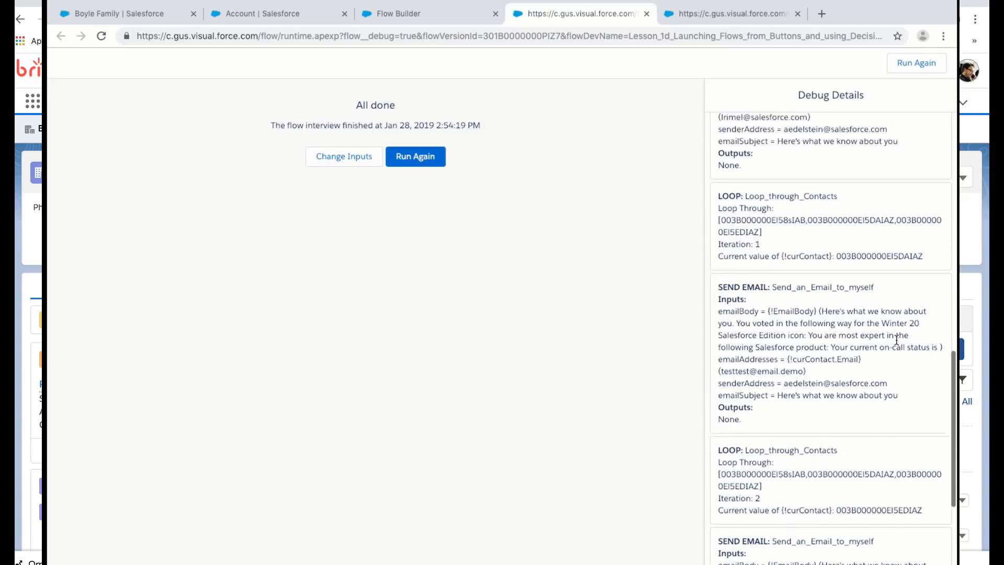
scroll(896, 339, up, 7)
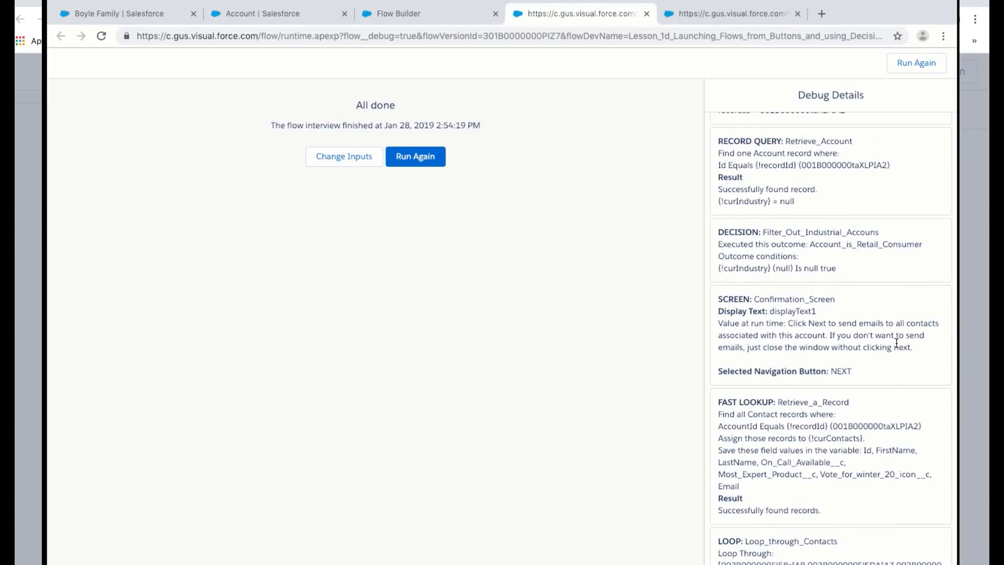
scroll(896, 343, up, 2)
scroll(896, 342, down, 9)
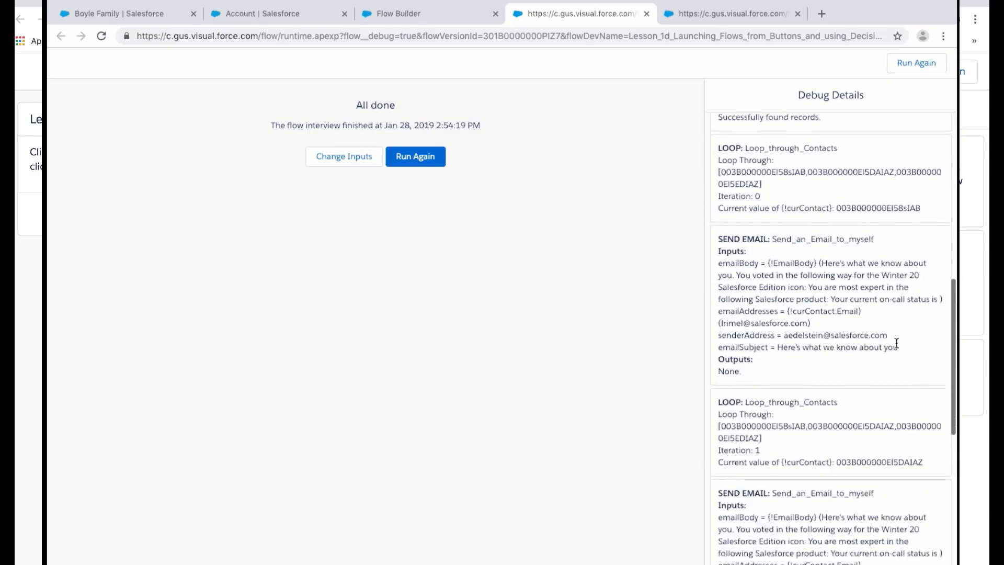
scroll(896, 341, down, 7)
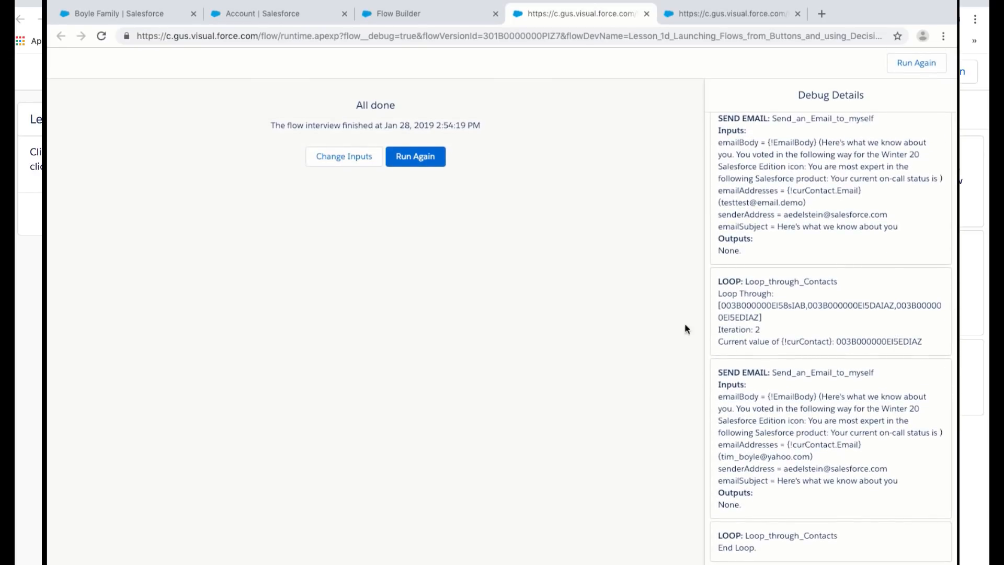
scroll(865, 337, up, 1)
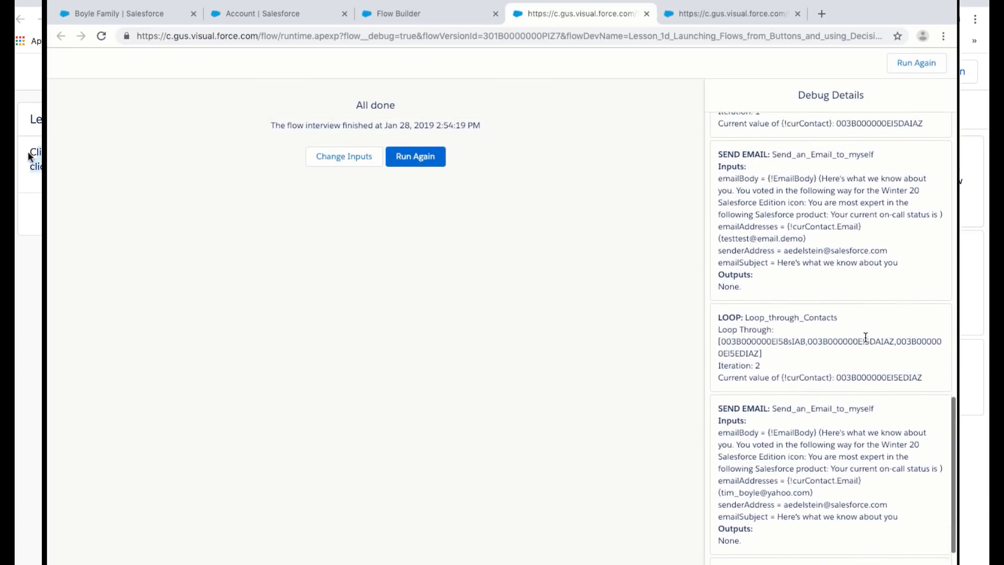
scroll(865, 337, up, 10)
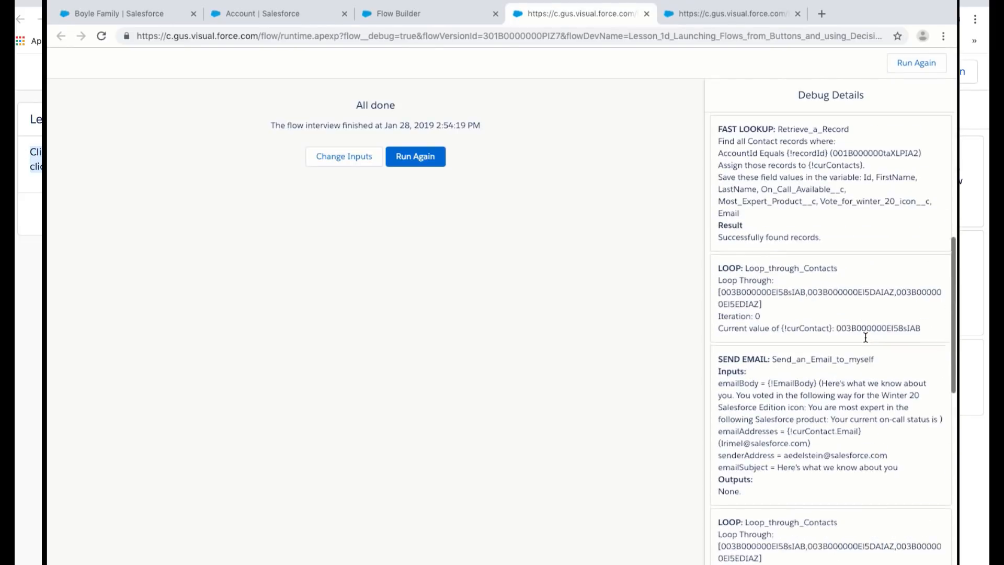
scroll(866, 337, up, 2)
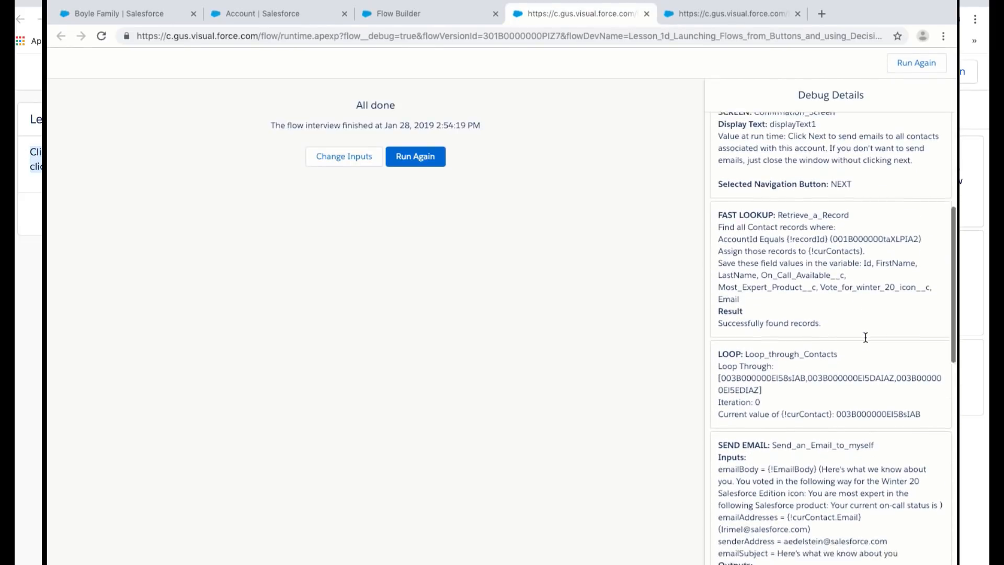
scroll(865, 337, down, 8)
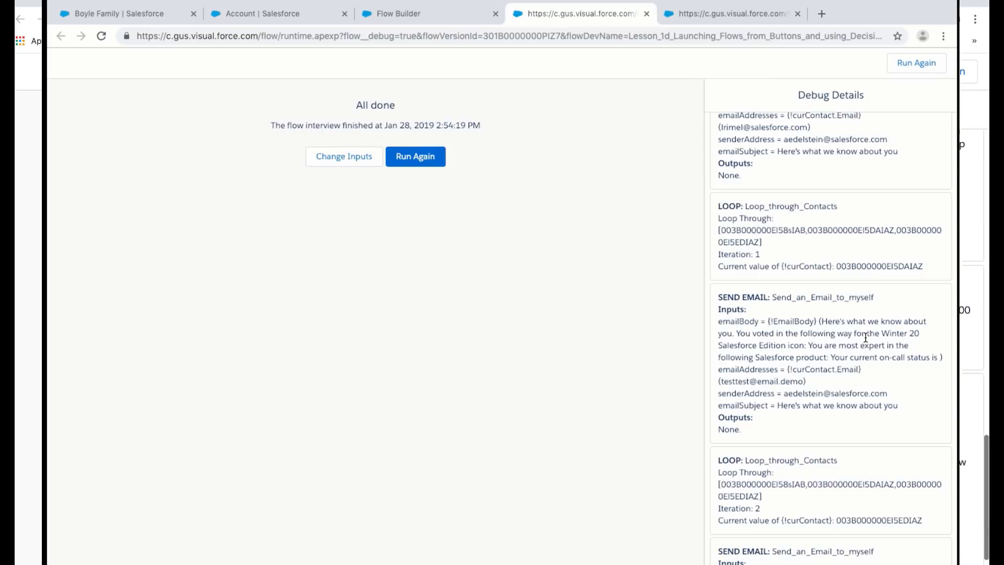
scroll(866, 338, down, 1)
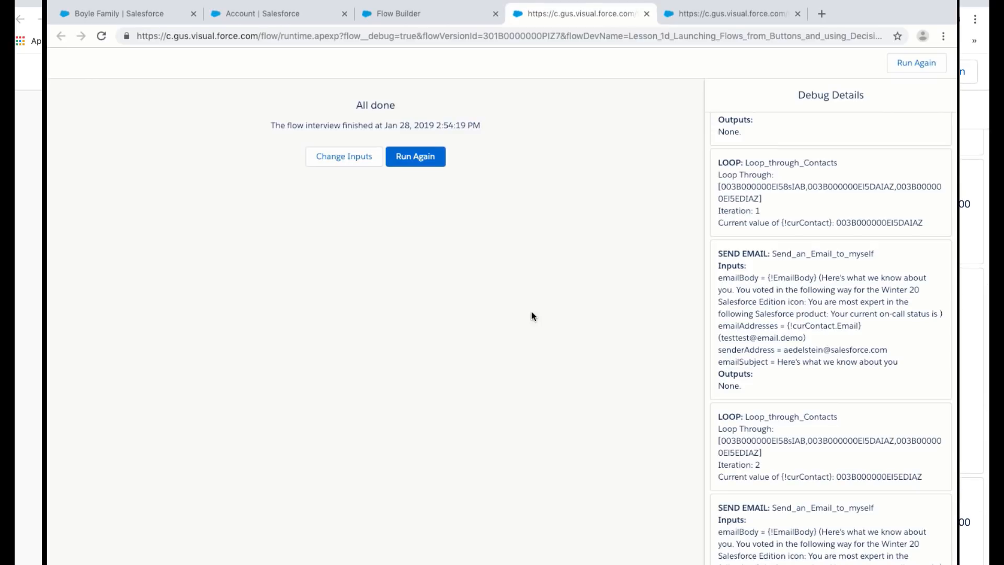
- Return to the Money Market Savings Bank account record and locate its Send Emails to Contacts action
click(459, 19)
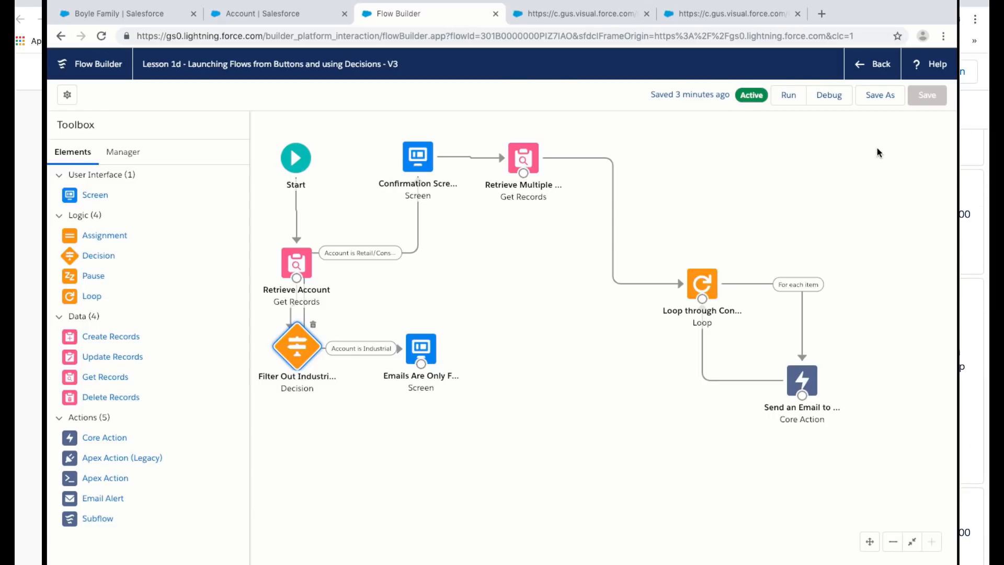
click(317, 20)
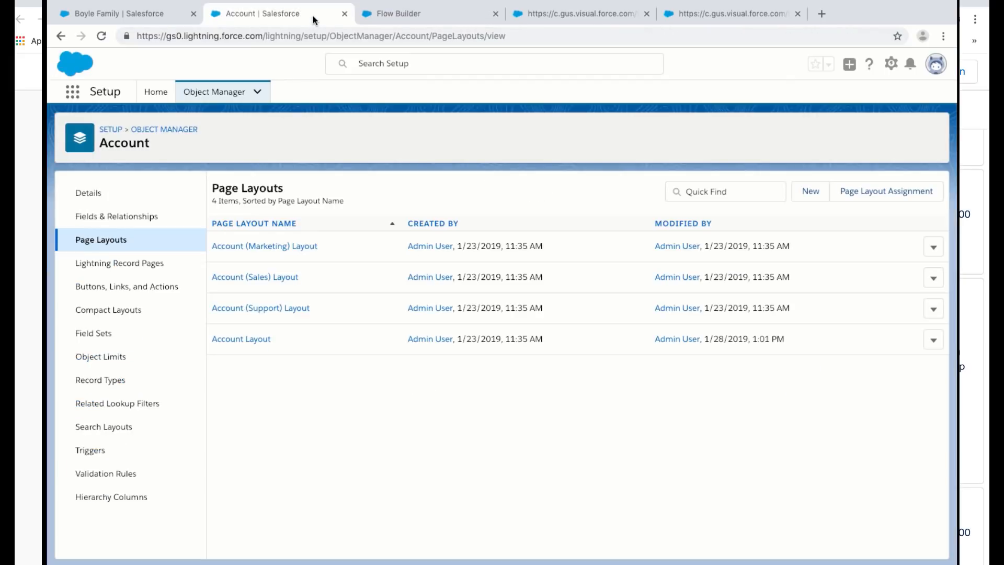
click(164, 14)
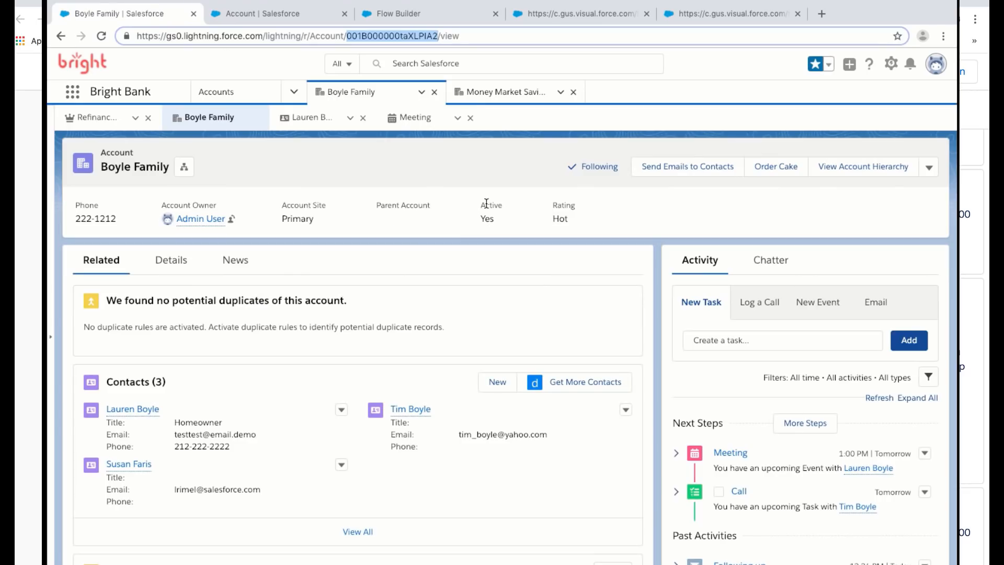
click(540, 98)
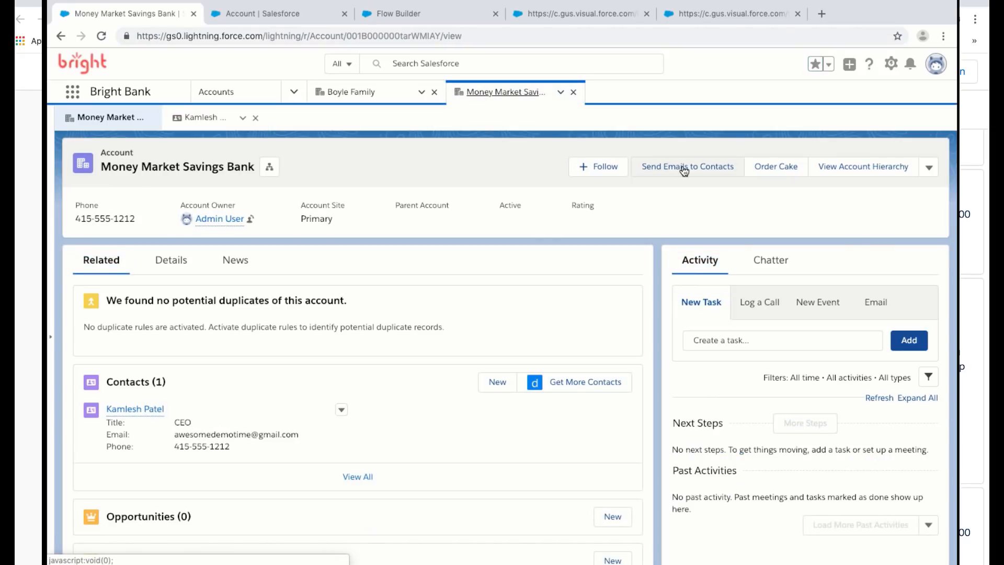
- Browse the list of resources and elements used by the Lesson 1d flow
click(445, 14)
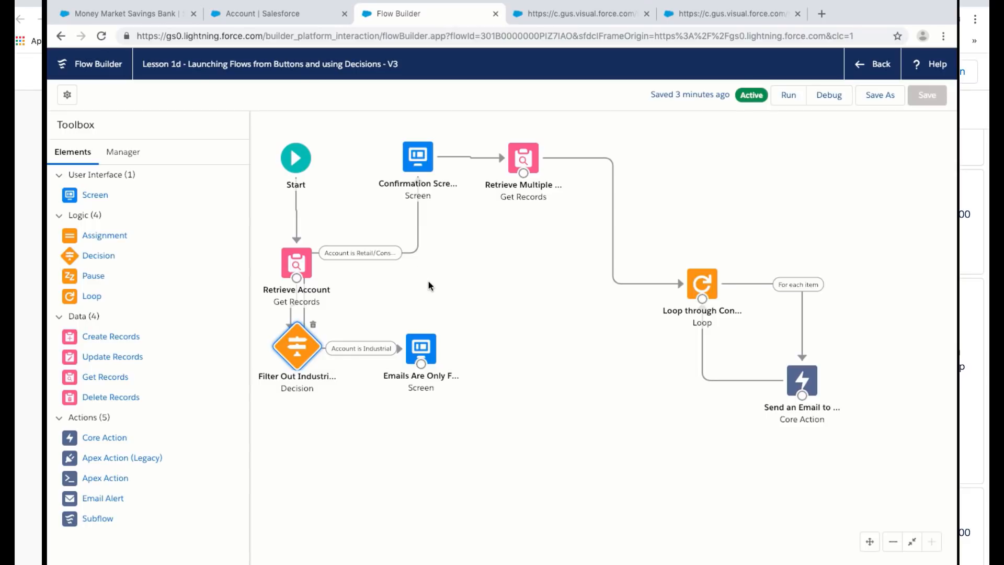
click(132, 155)
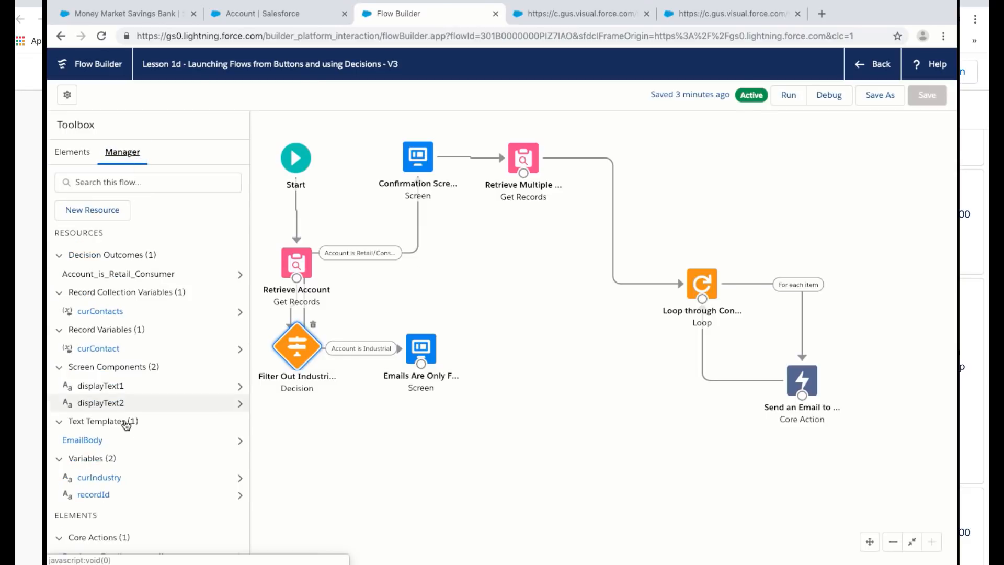
scroll(195, 390, down, 2)
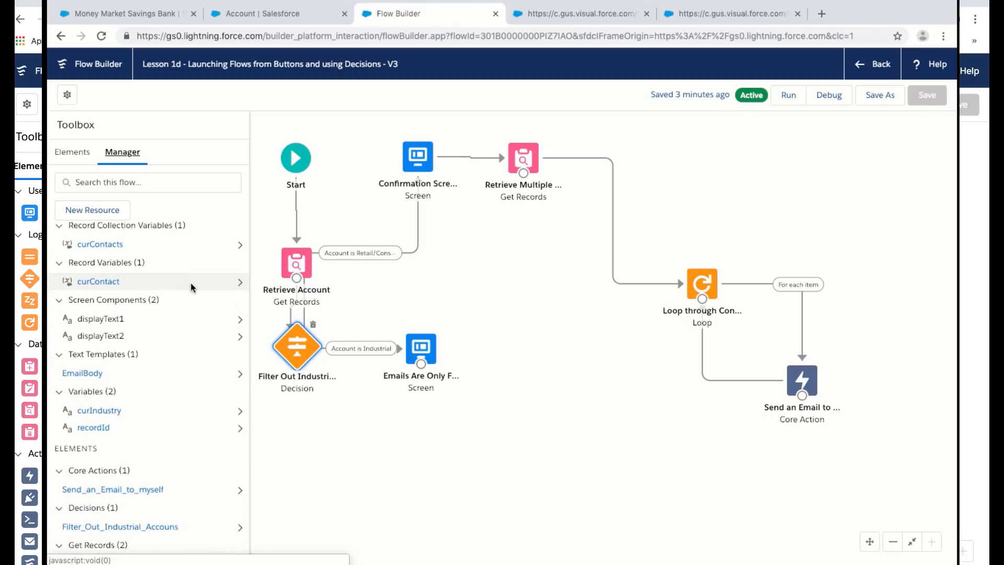
- Examine the recordId variable's data type and availability settings, and close it without changes
scroll(191, 281, down, 1)
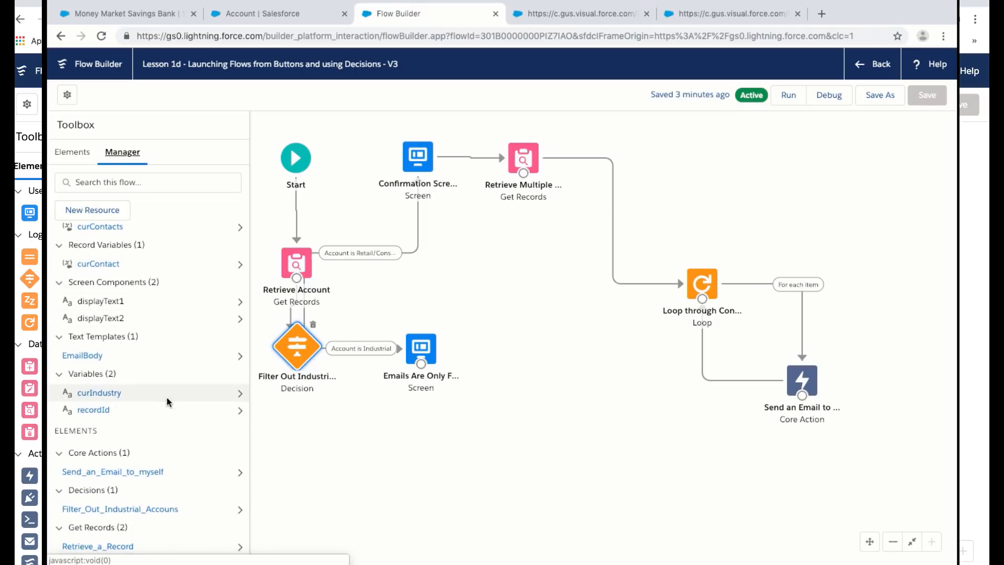
click(101, 410)
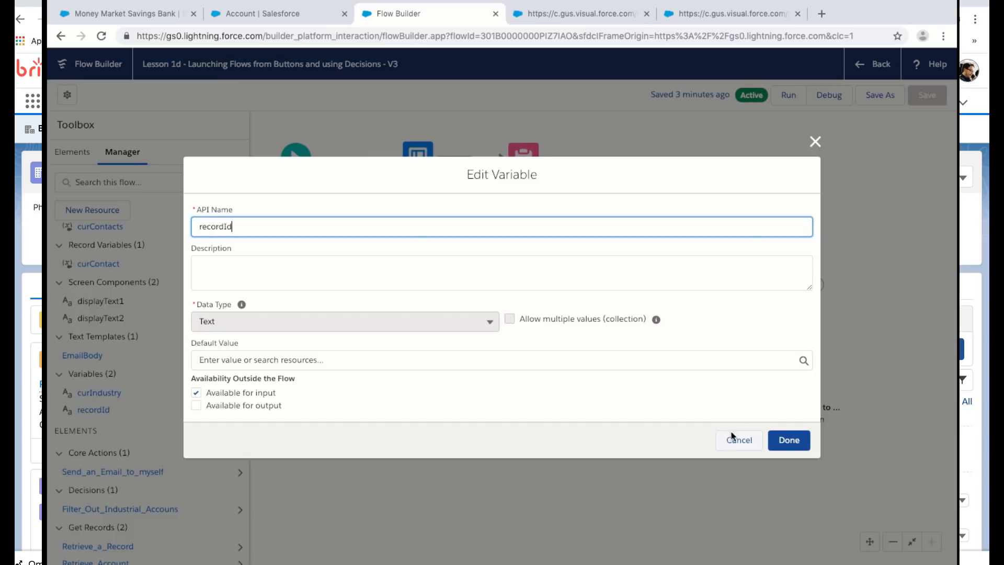
click(815, 142)
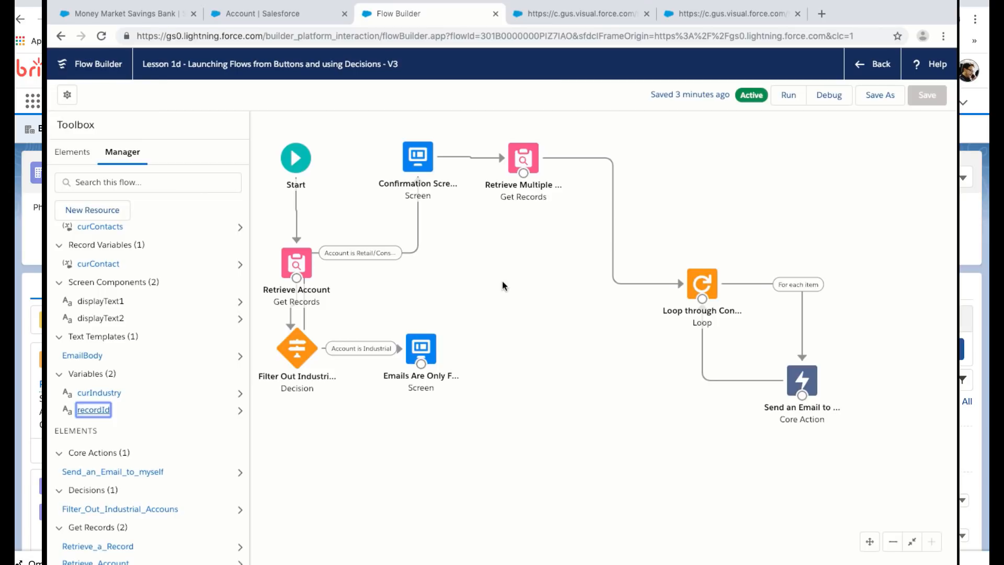
- Review the Retrieve Account element's Id filter, storage options and Industry field assignment, and leave it without changes
click(296, 263)
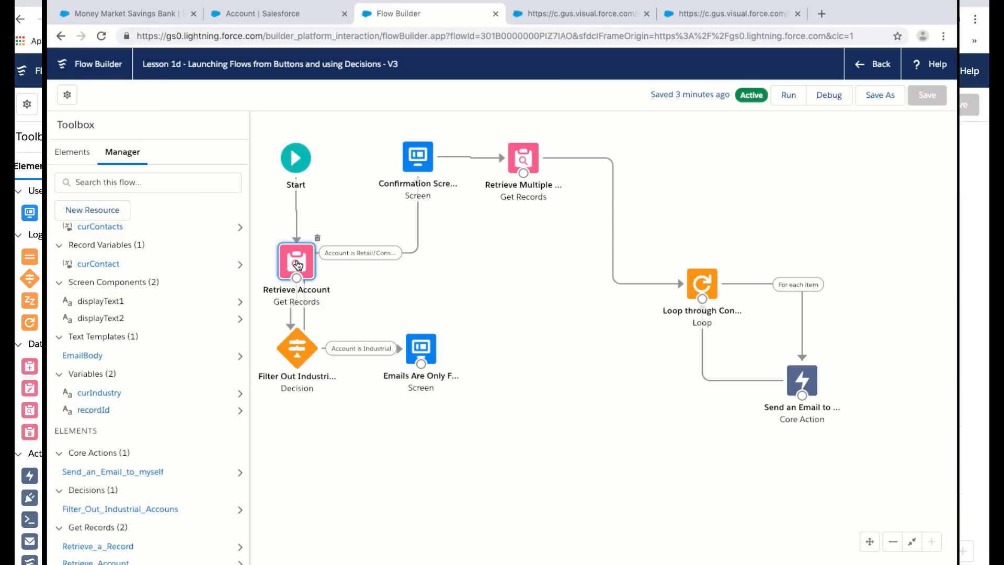
double_click(296, 260)
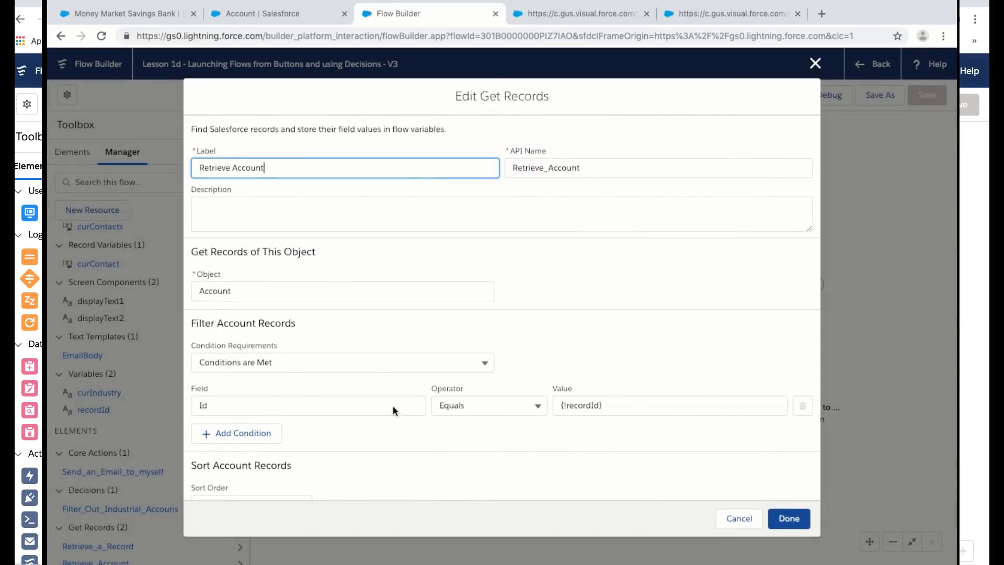
scroll(397, 418, down, 1)
scroll(473, 409, down, 5)
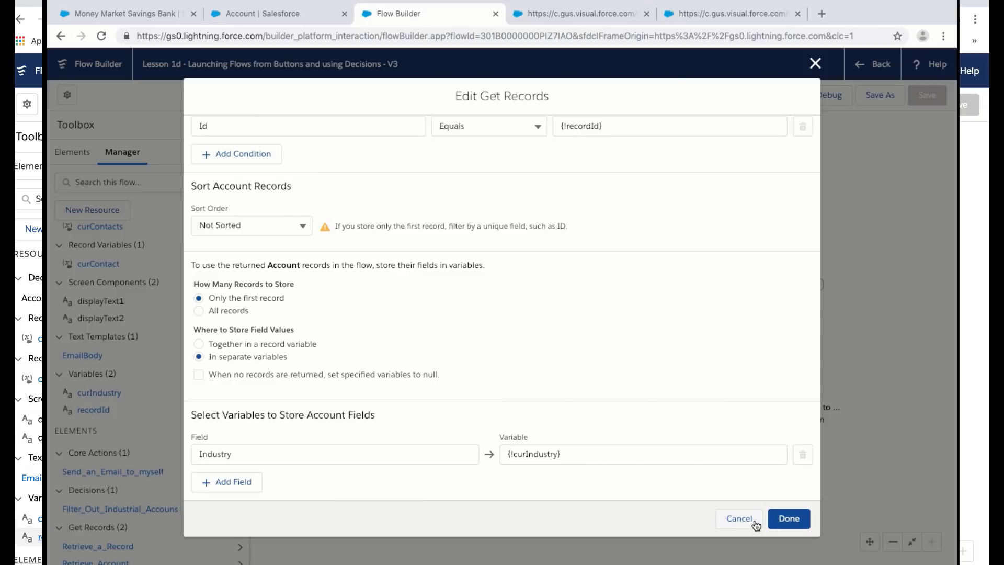
click(738, 518)
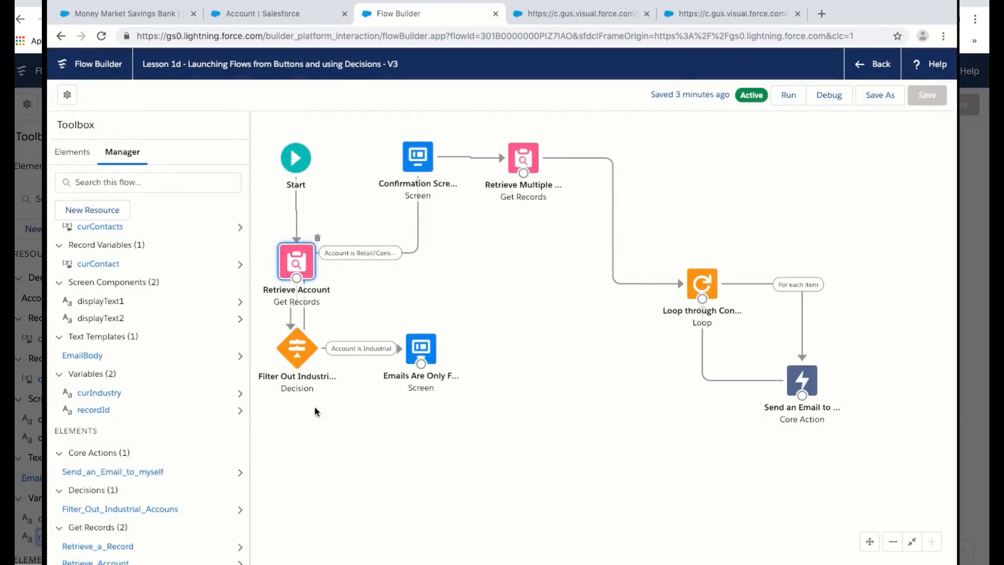
- Review both outcomes of the industrial accounts decision, start a blank new outcome, and discard it
double_click(312, 353)
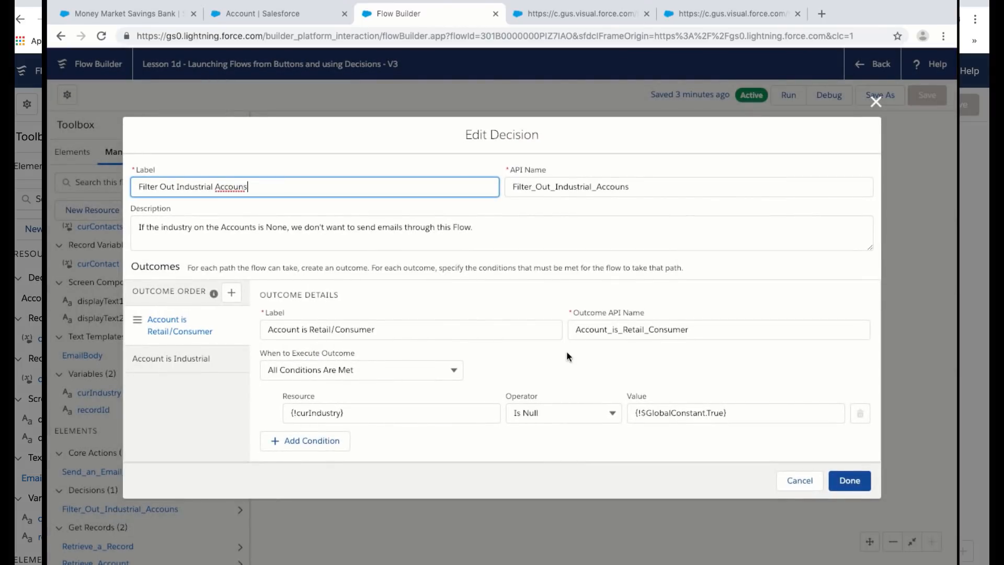
click(239, 359)
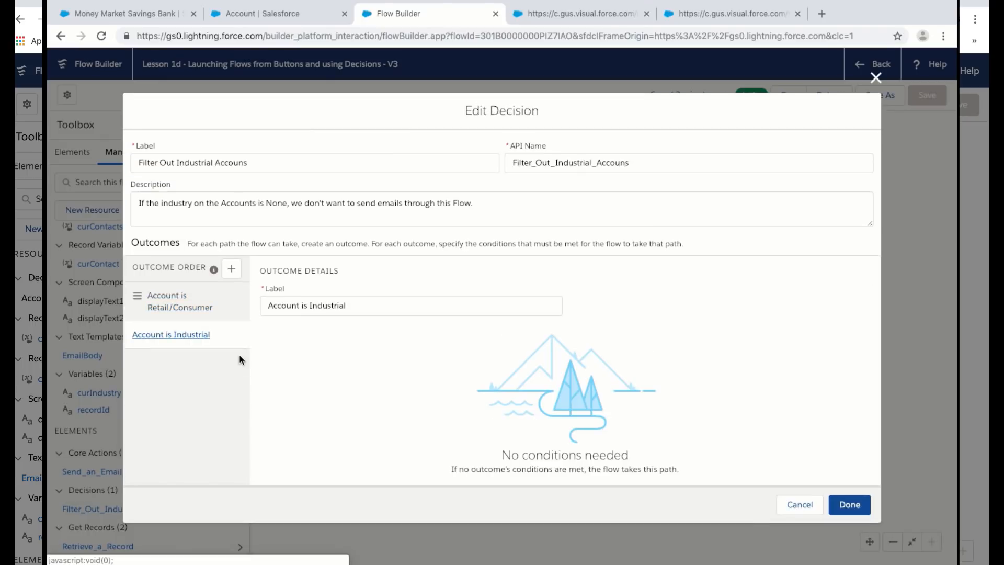
click(226, 309)
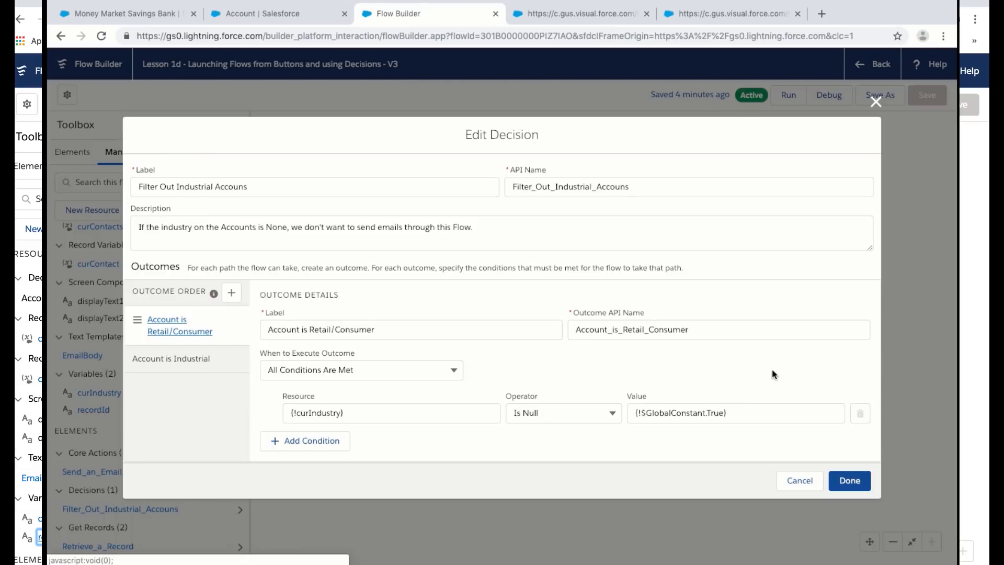
click(231, 293)
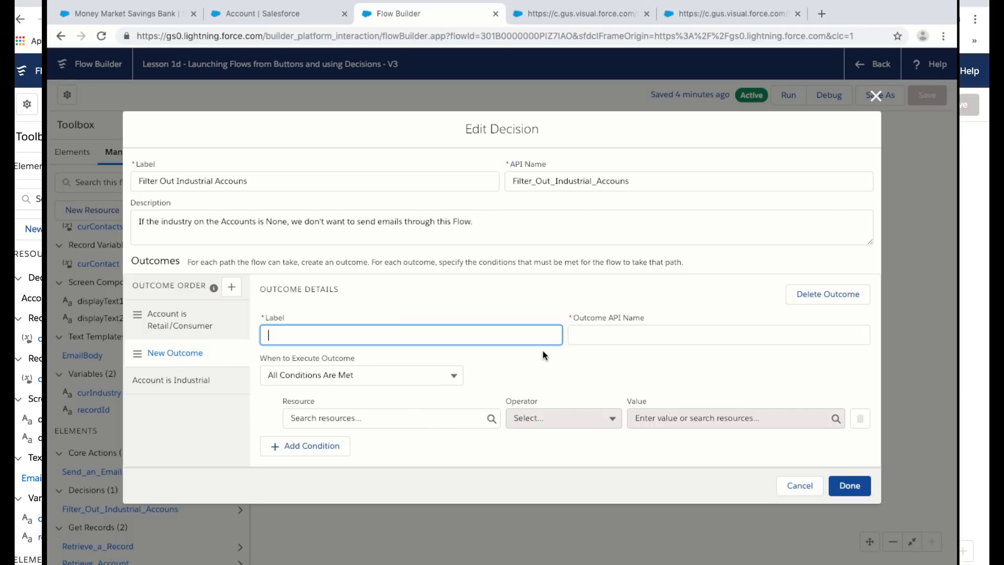
click(875, 95)
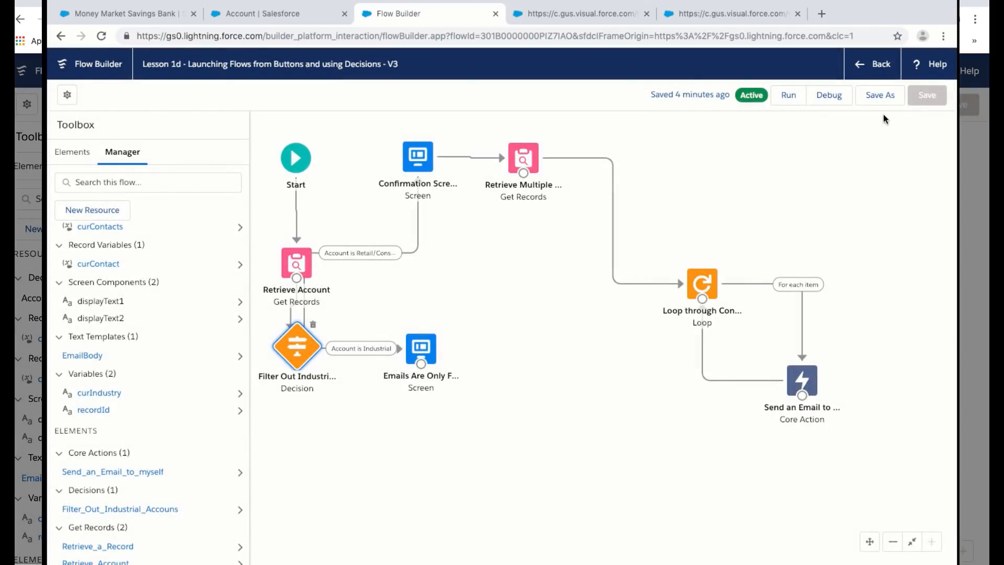
- Save the Lesson 1d flow as a new version and activate version 4 from its flow versions list
click(889, 96)
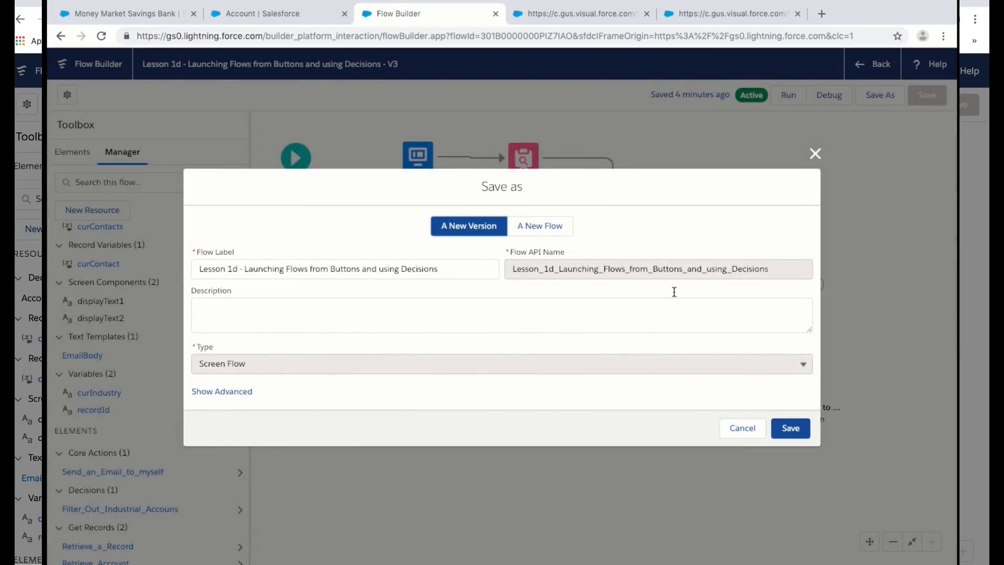
click(788, 428)
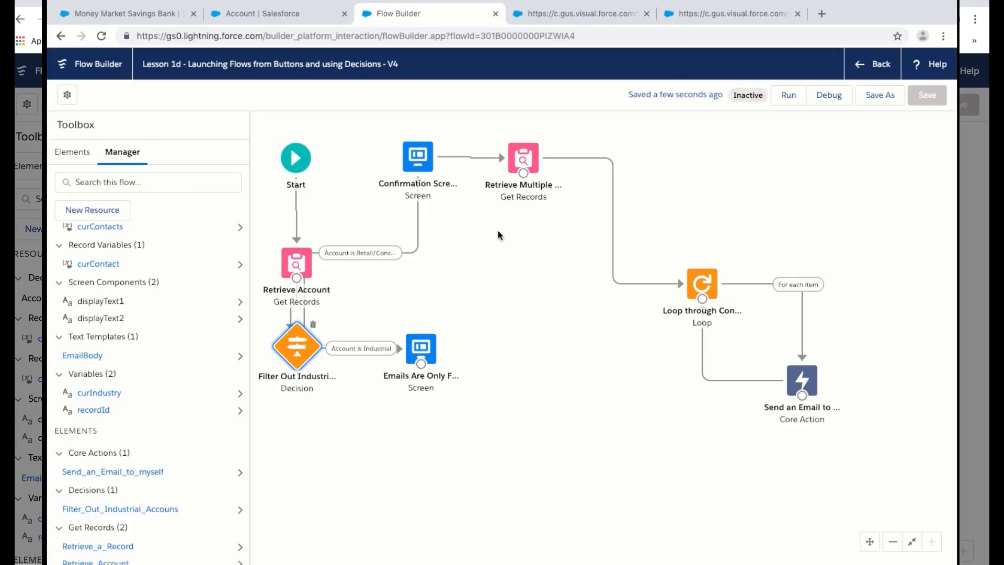
click(874, 65)
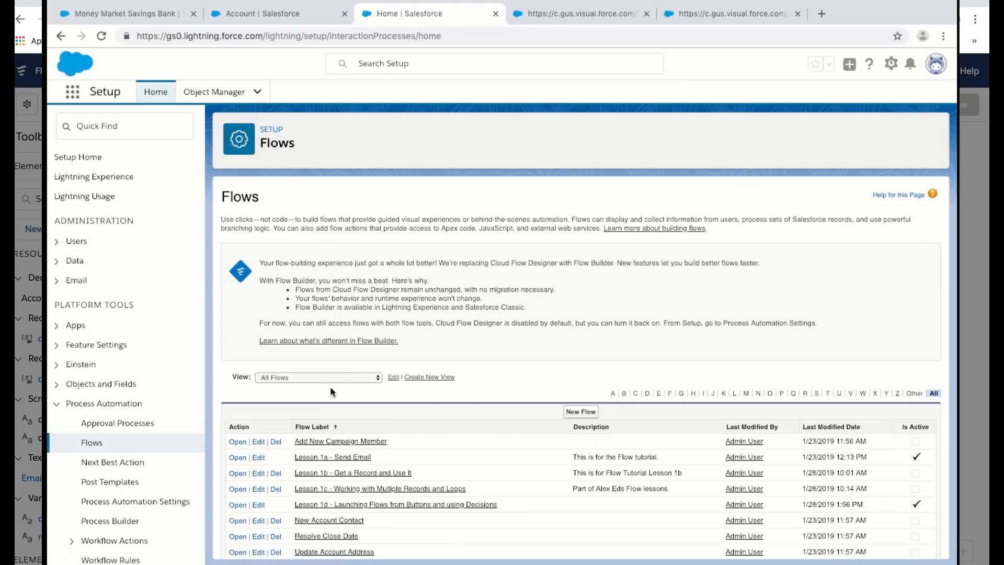
scroll(286, 443, down, 1)
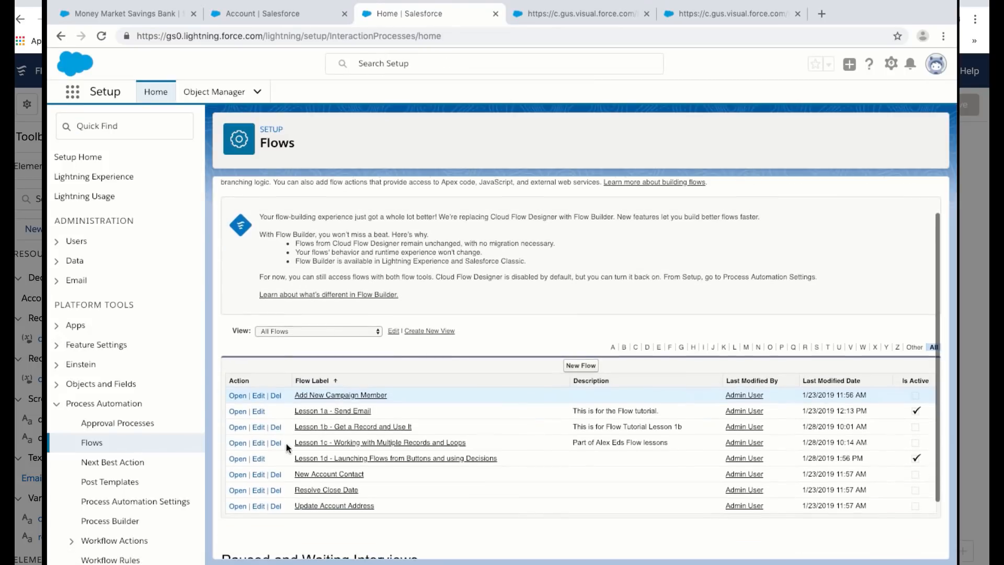
click(349, 458)
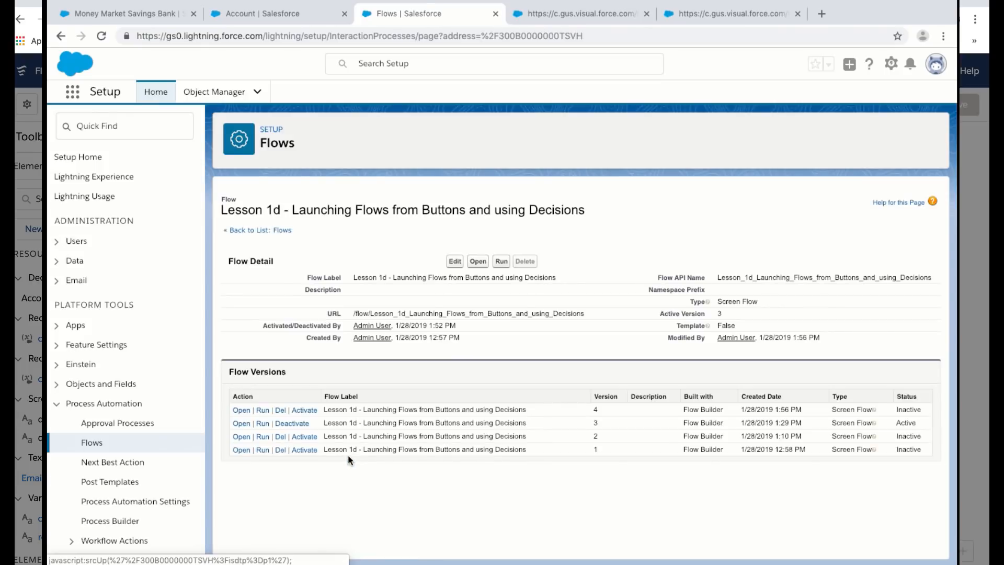
click(305, 411)
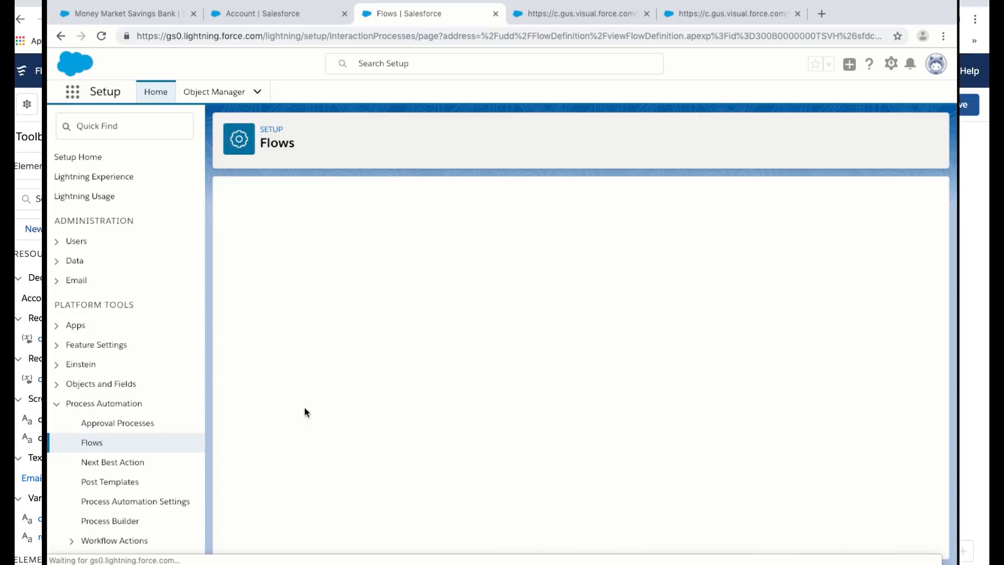
- Run Send Emails to Contacts on the Money Market Savings Bank account to check its industrial outcome, and close the dialog
click(153, 17)
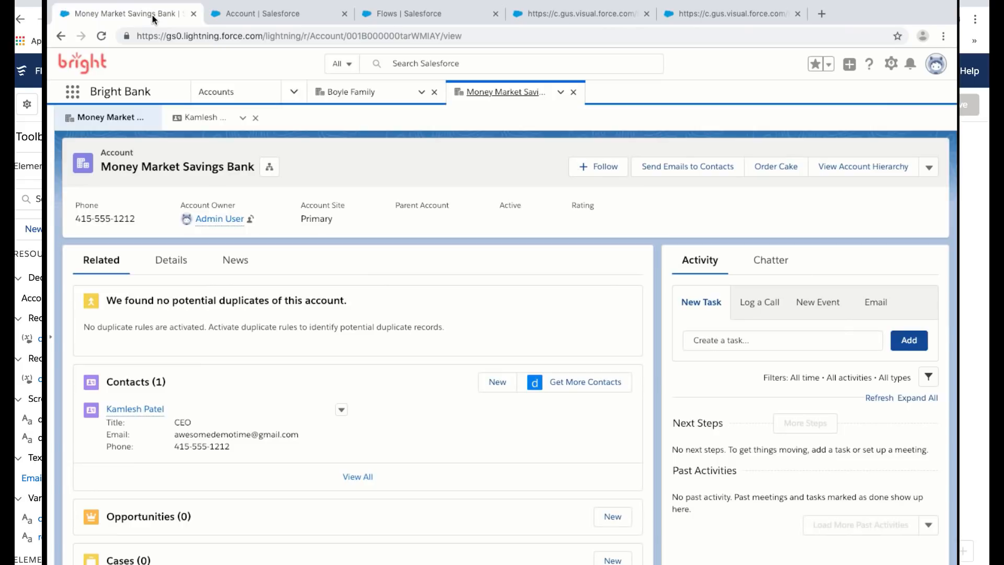
click(718, 166)
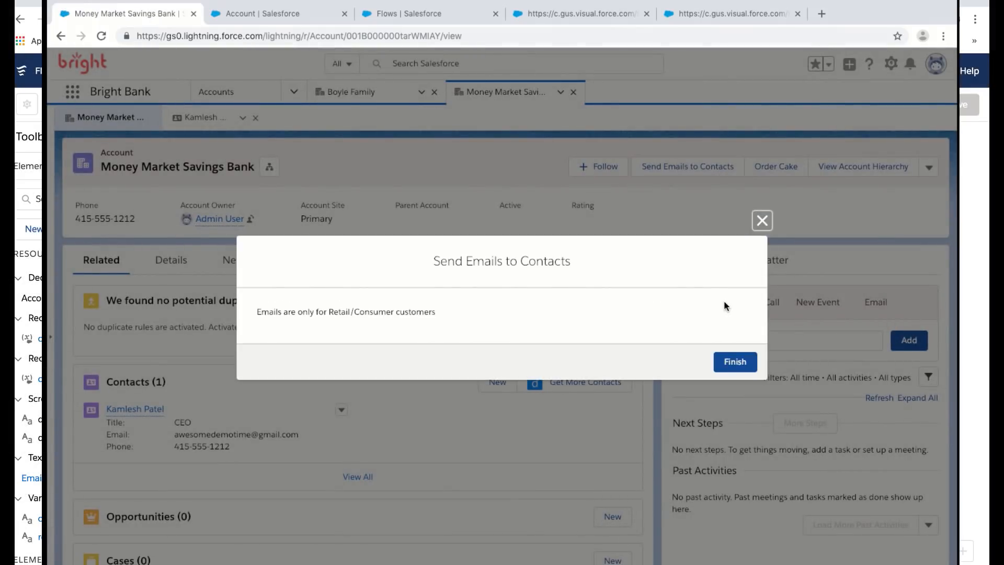
click(762, 222)
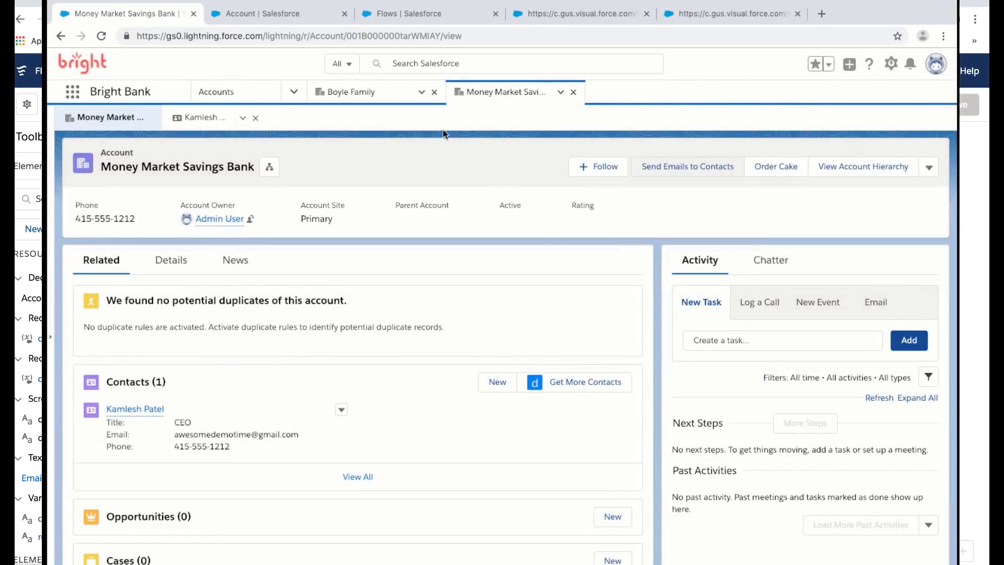
- Run Send Emails to Contacts on the family account to check its retail outcome
click(392, 96)
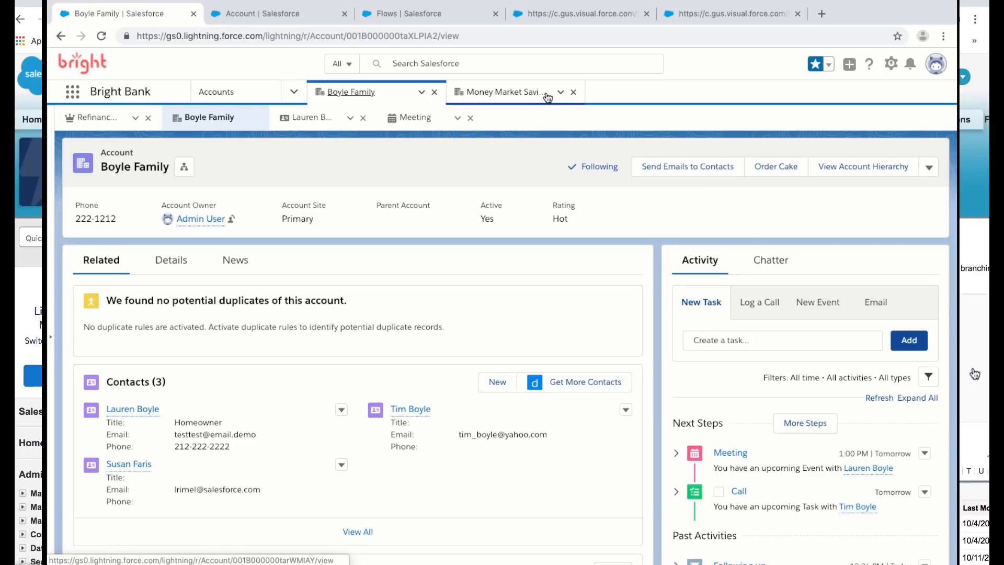
click(678, 167)
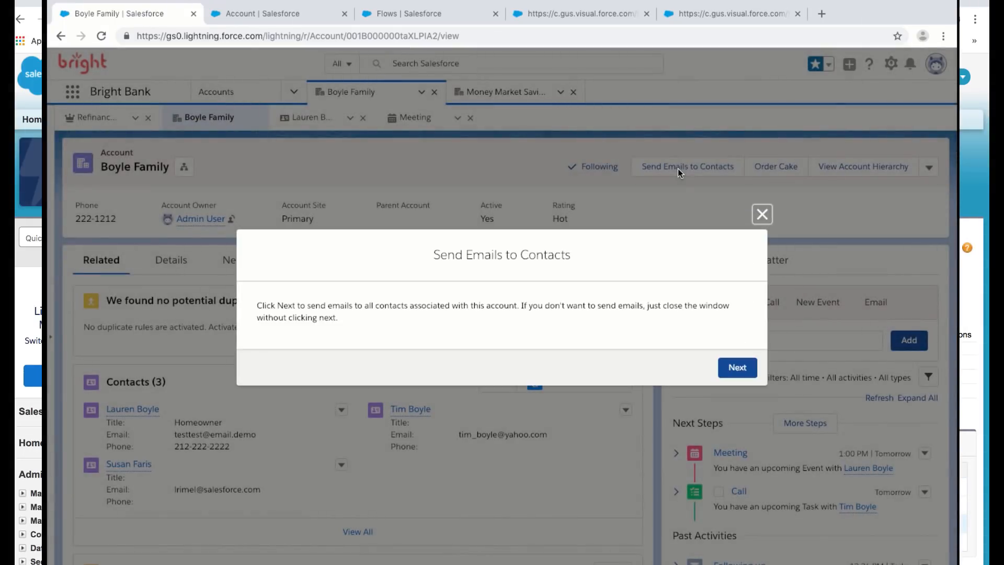